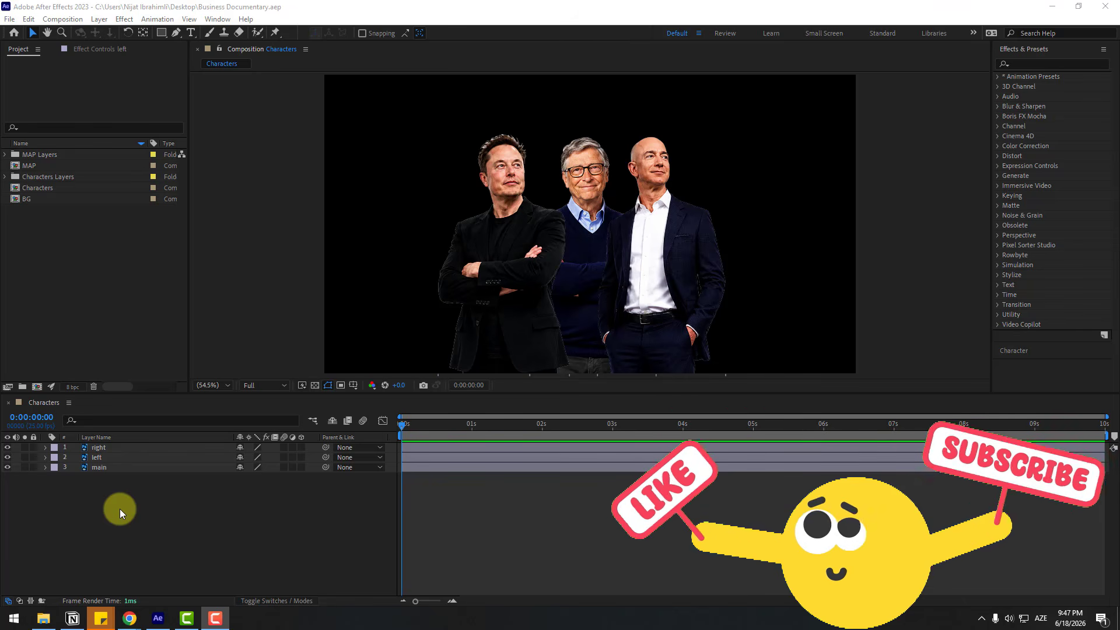
# Open the PluginPlay Asset Browser extension
pyautogui.click(124, 510)
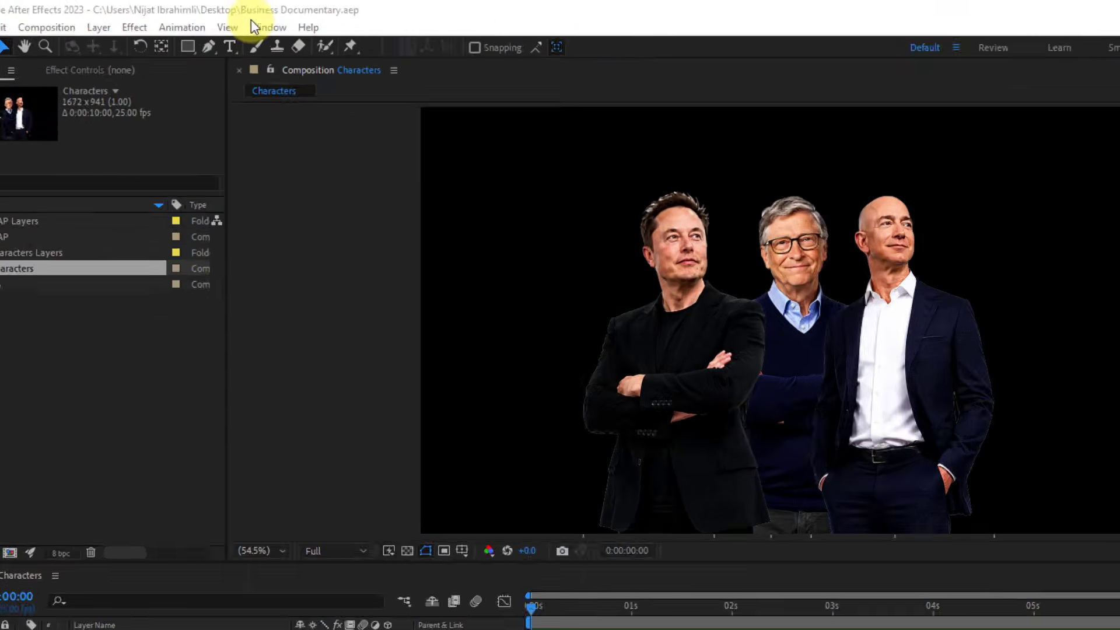
pyautogui.click(217, 17)
pyautogui.moveTo(647, 237)
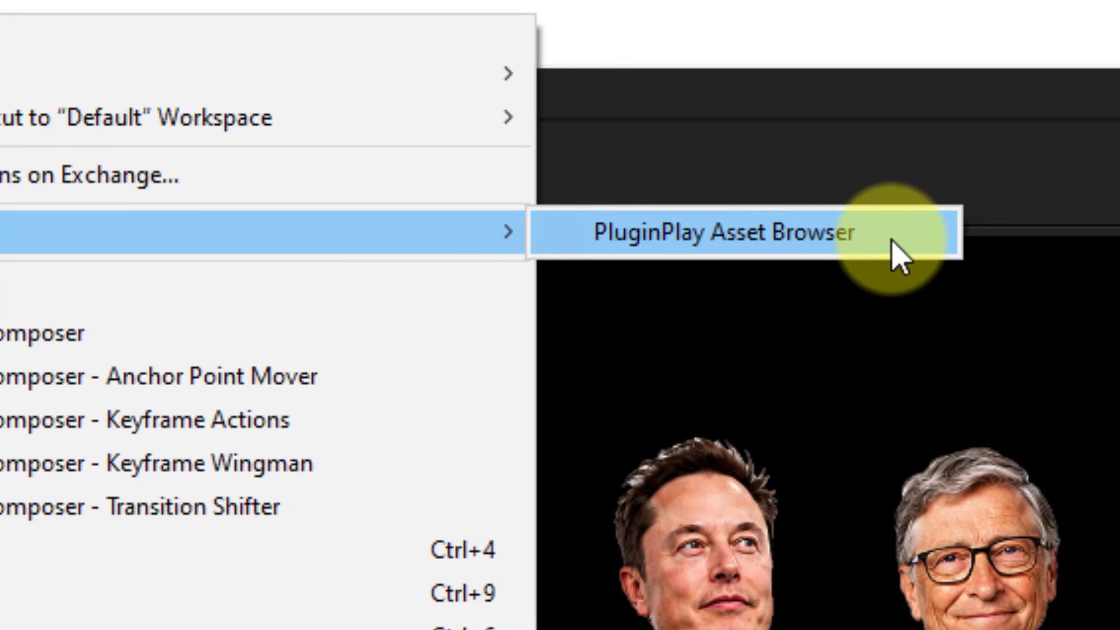
pyautogui.click(857, 245)
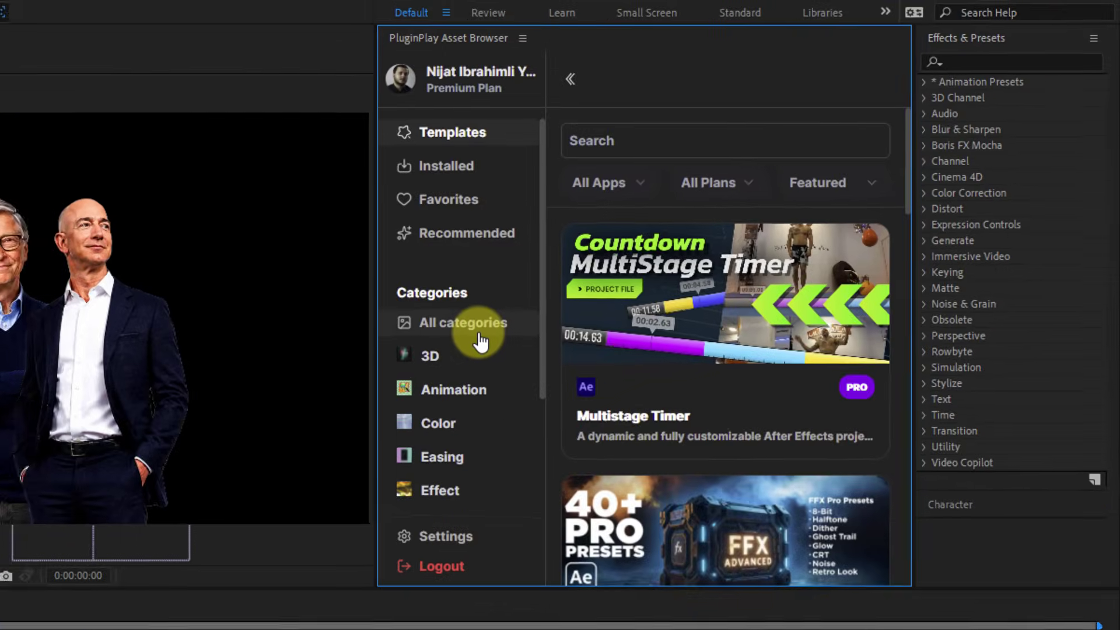
# Look through the PluginPlay category list and the catalogue of available tools
pyautogui.scroll(-4, 443, 382)
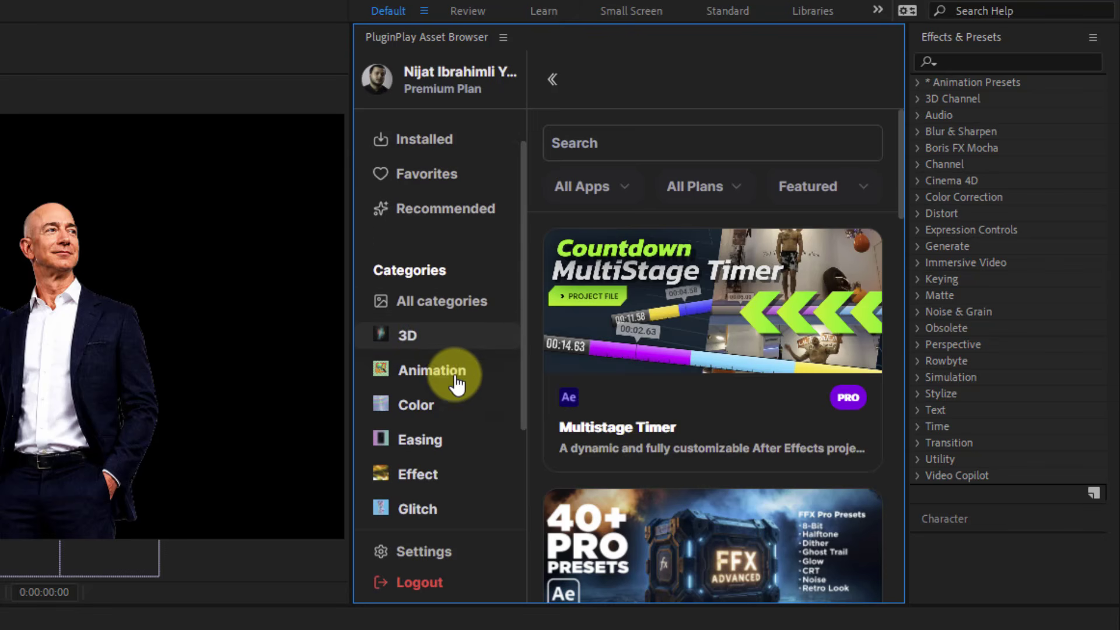
pyautogui.scroll(-1, 453, 396)
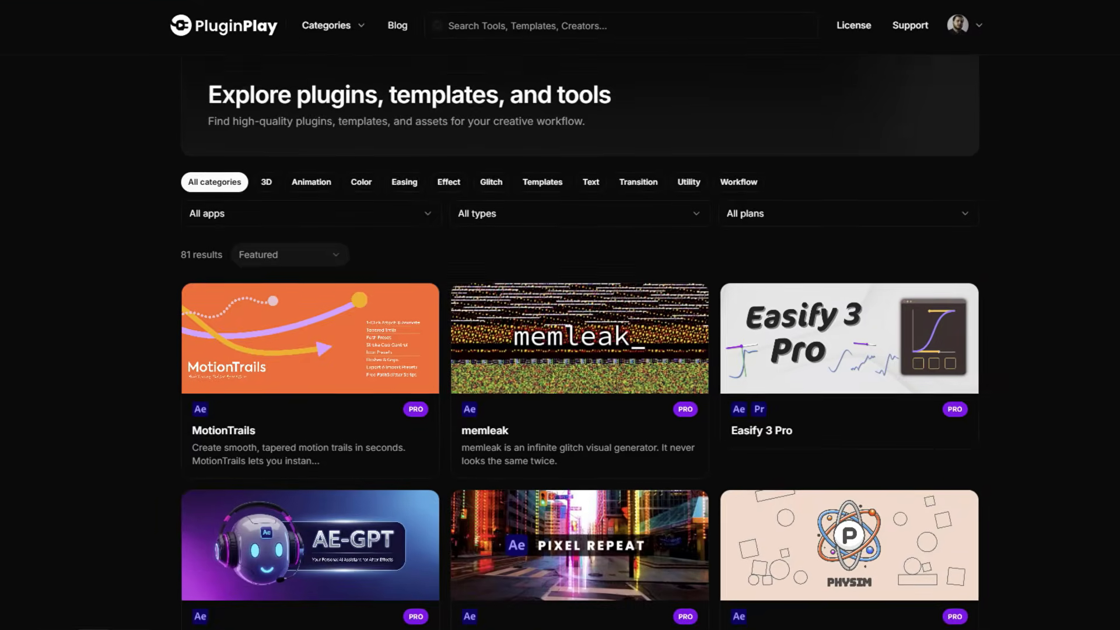
pyautogui.scroll(-2, 560, 315)
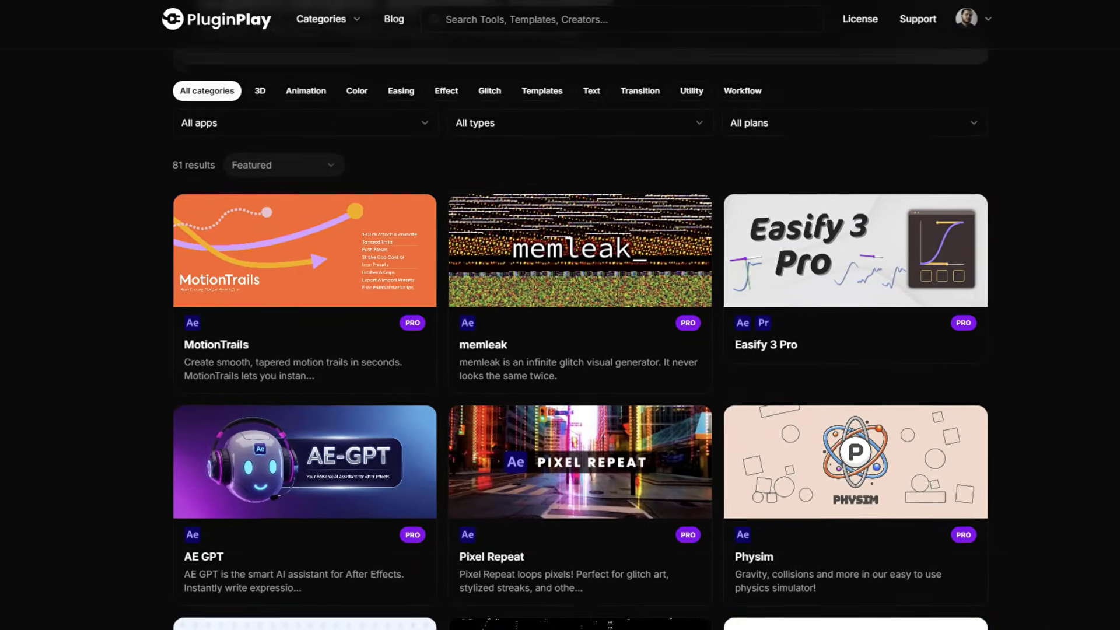
pyautogui.scroll(-6, 559, 315)
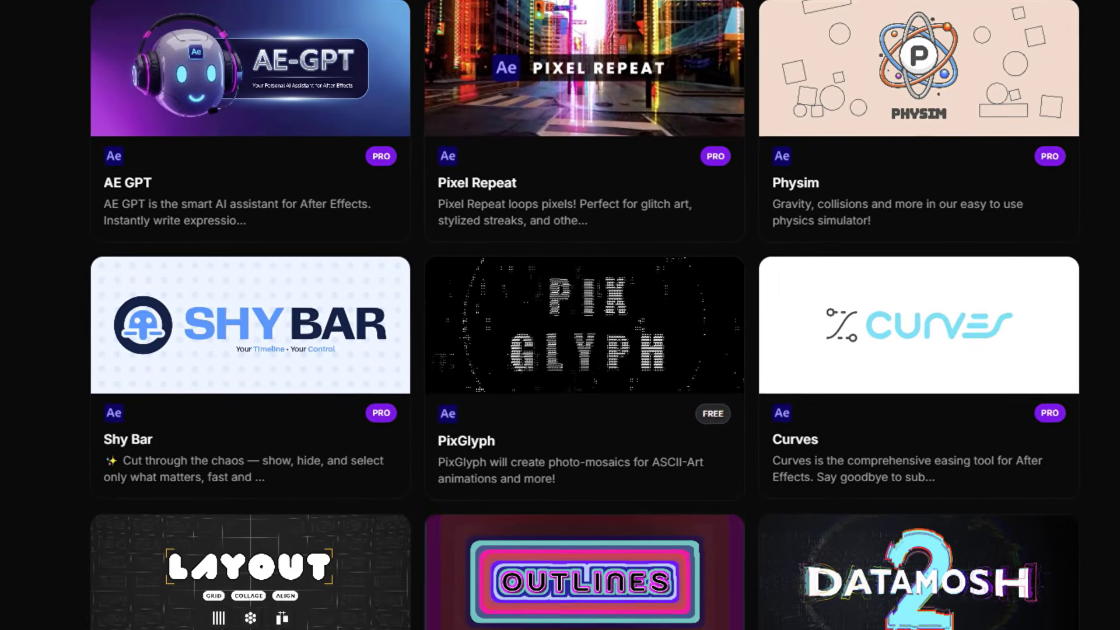
pyautogui.scroll(-2, 560, 315)
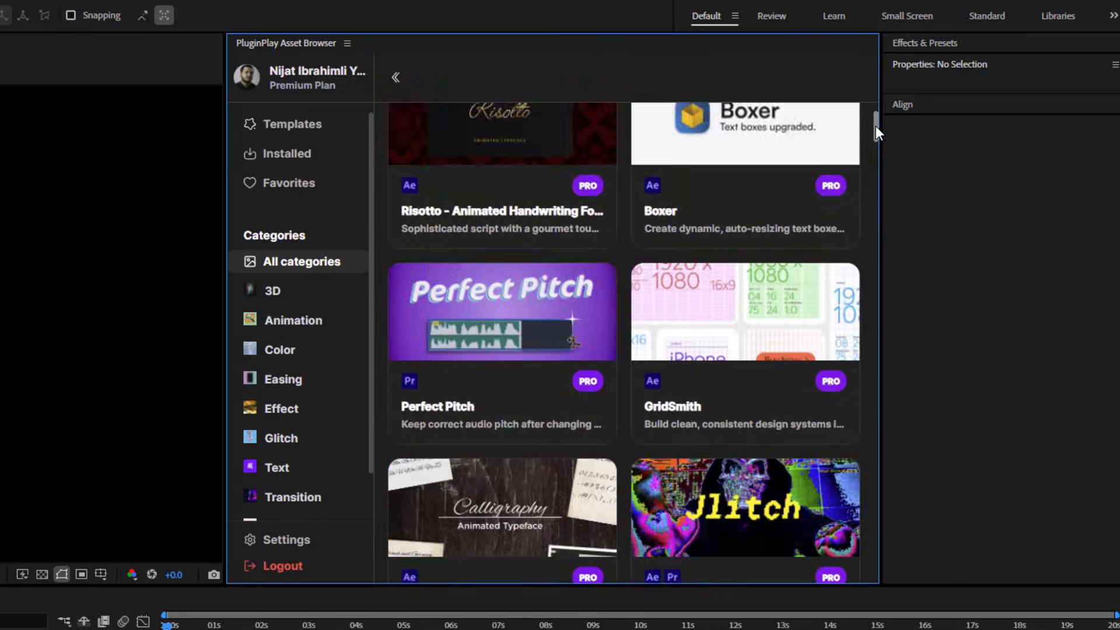
pyautogui.moveTo(876, 125); pyautogui.dragTo(880, 564)
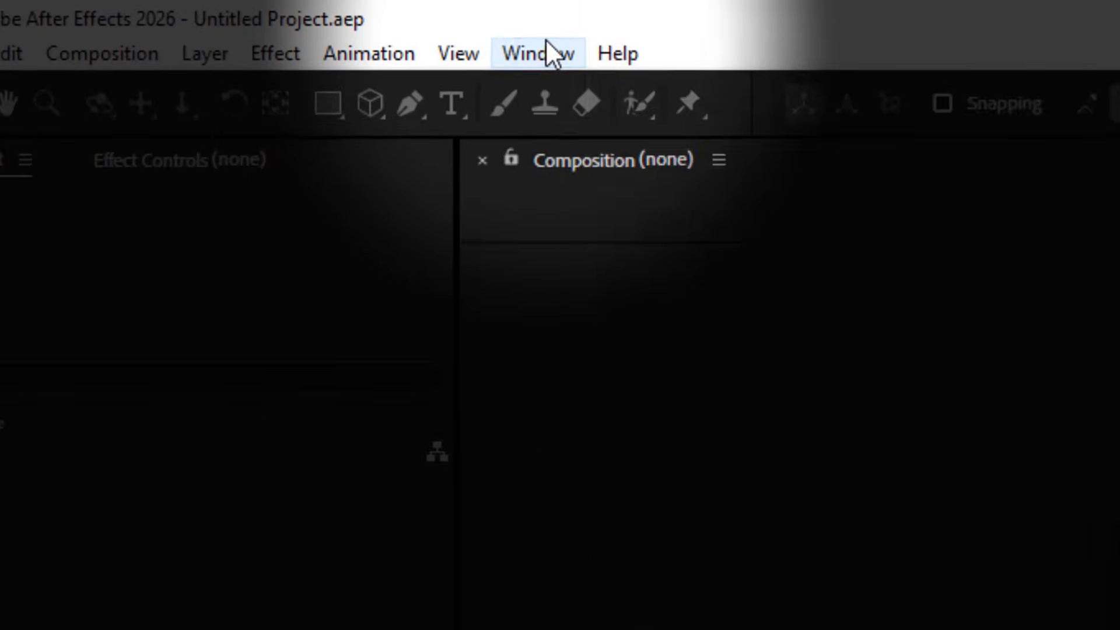
# Open the PluginPlay Asset Browser again from the installed extensions
pyautogui.click(545, 43)
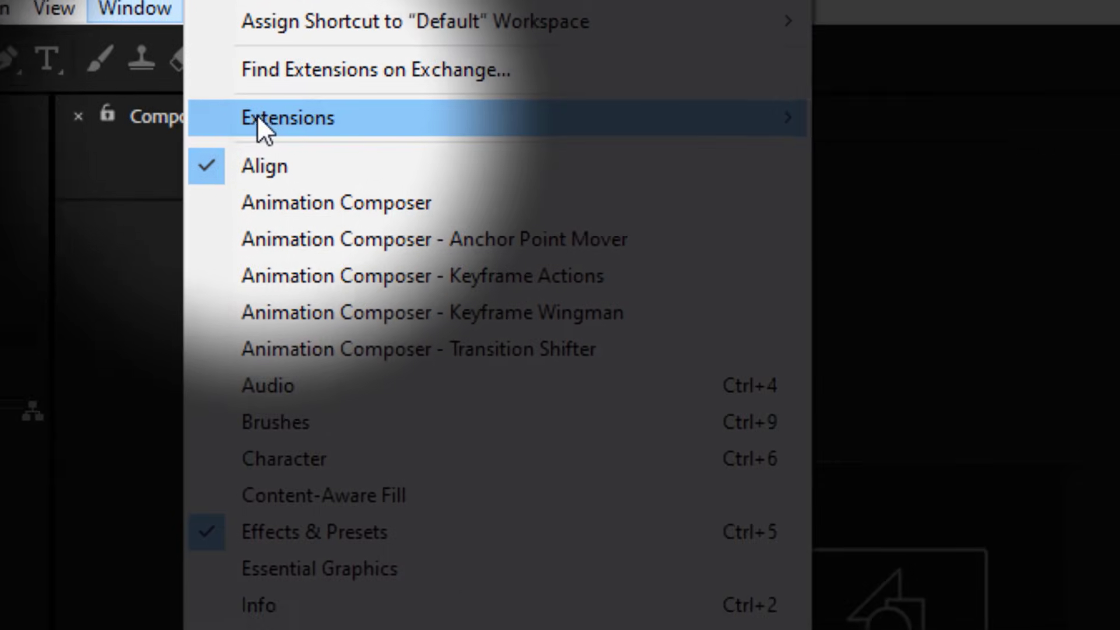
pyautogui.moveTo(722, 127)
pyautogui.click(1096, 119)
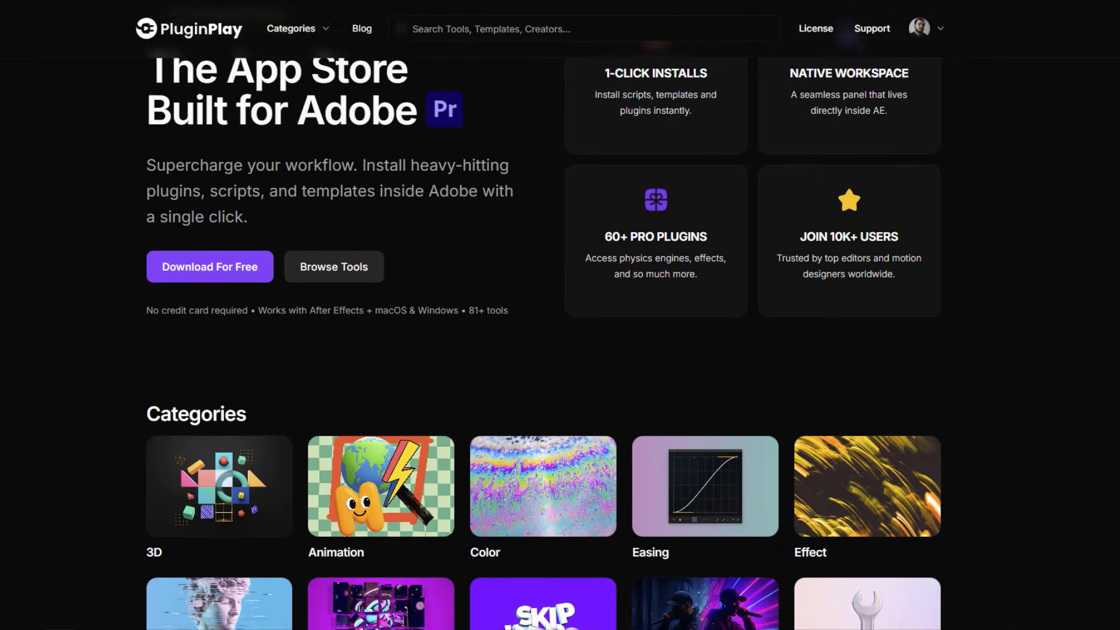
# Examine the app and plan filters and the Featured sorting, and browse the 3D, Color and Effect categories
pyautogui.scroll(-4, 560, 327)
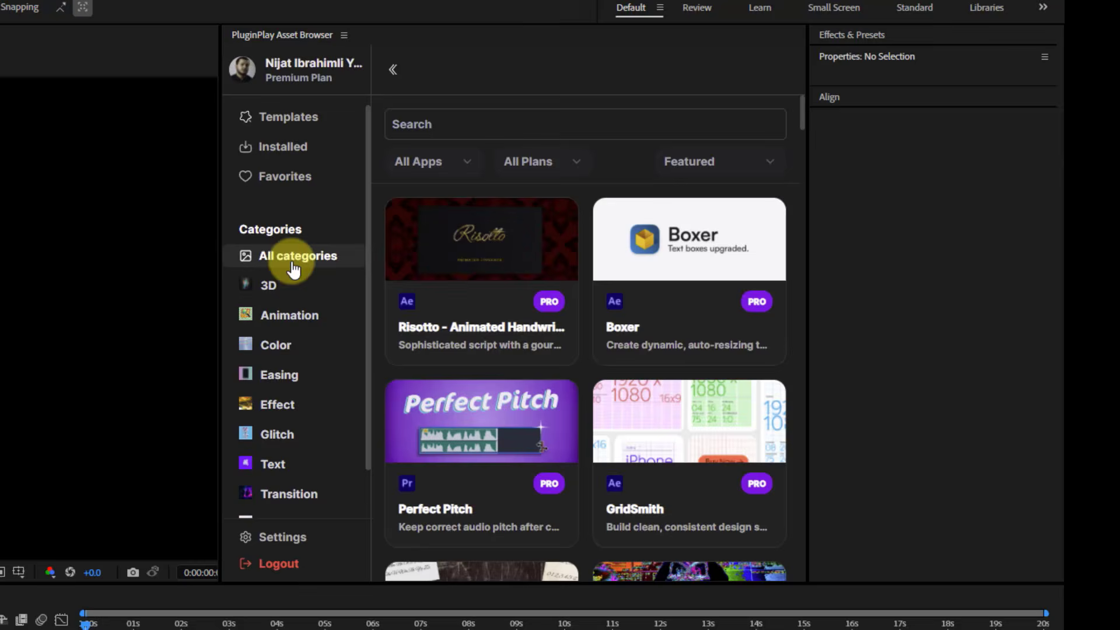
pyautogui.click(430, 160)
pyautogui.click(542, 159)
pyautogui.click(723, 153)
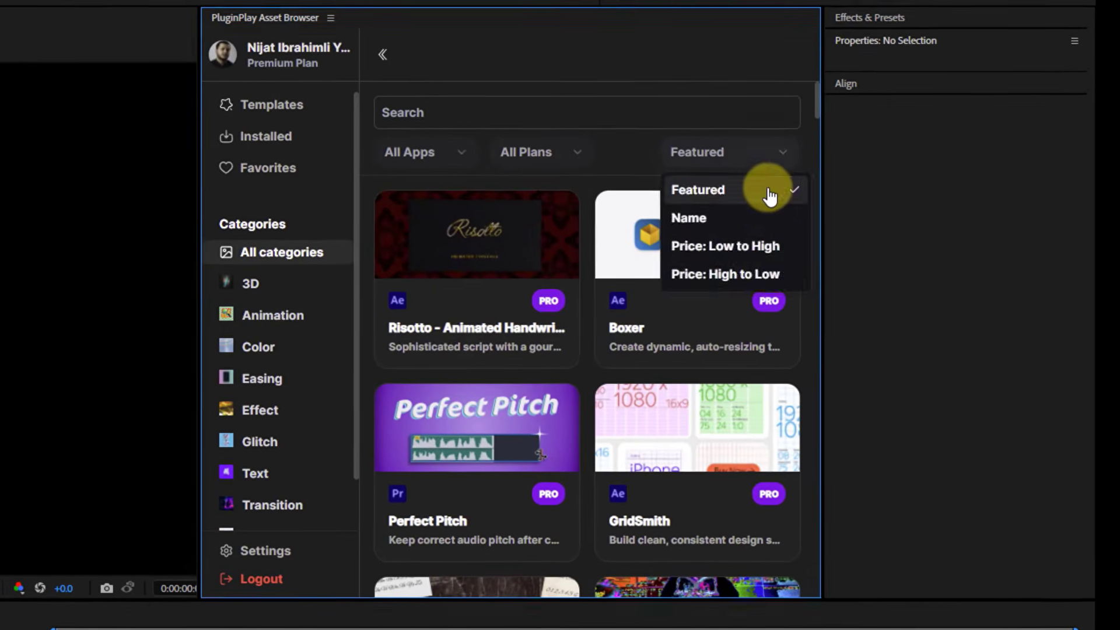
pyautogui.click(770, 197)
pyautogui.click(248, 284)
pyautogui.click(256, 347)
pyautogui.click(256, 410)
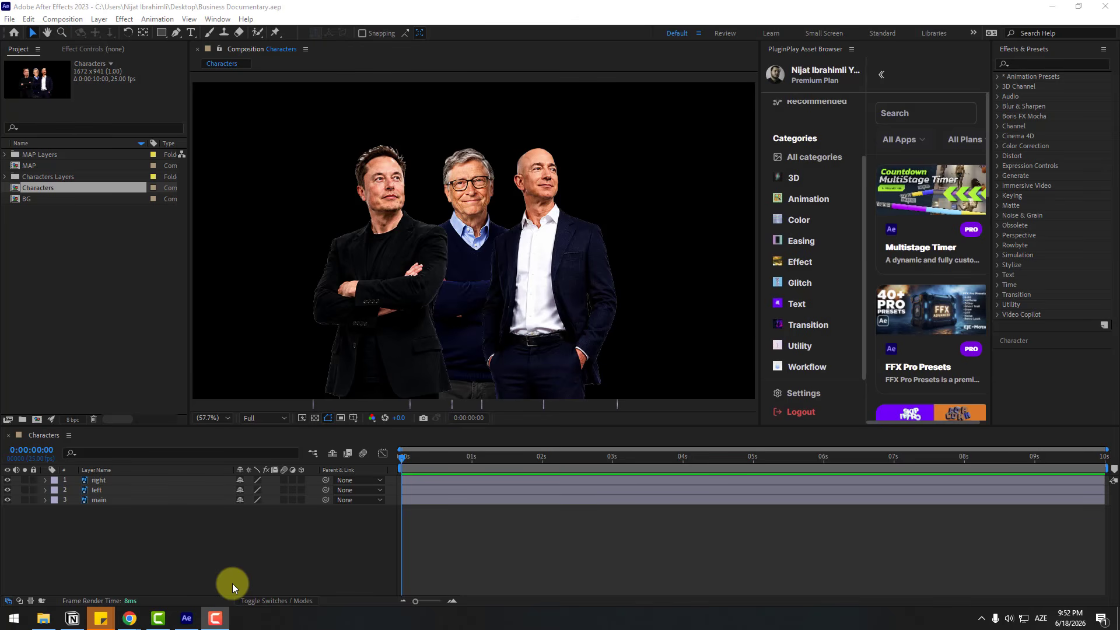
# Turn the right, left and main layers of the Characters composition into 3D layers
pyautogui.moveTo(97, 515); pyautogui.dragTo(106, 457)
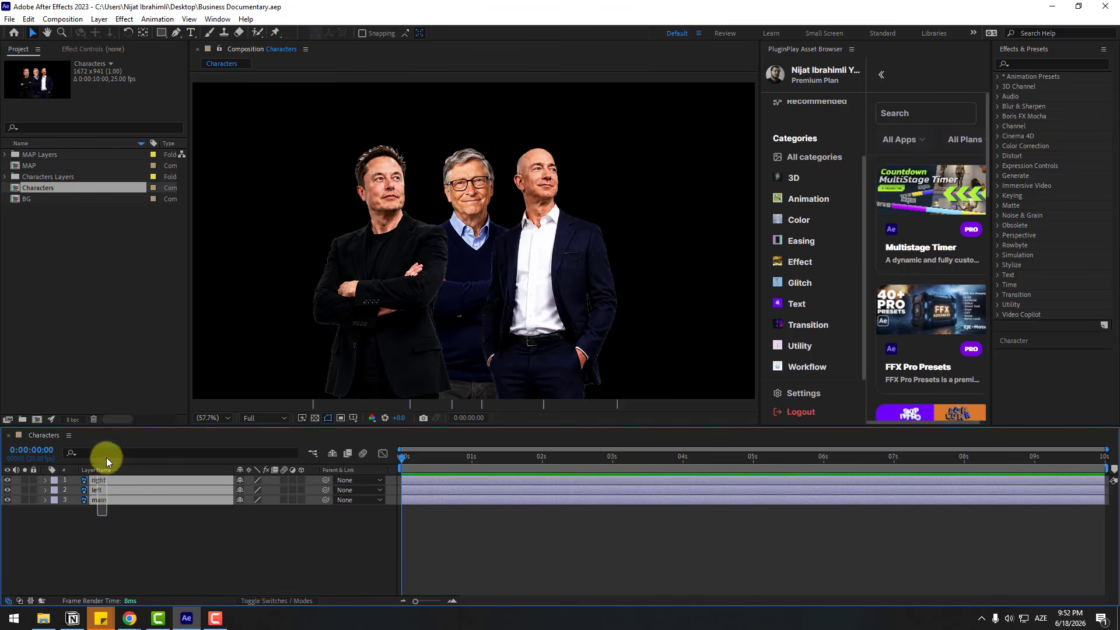
pyautogui.click(302, 480)
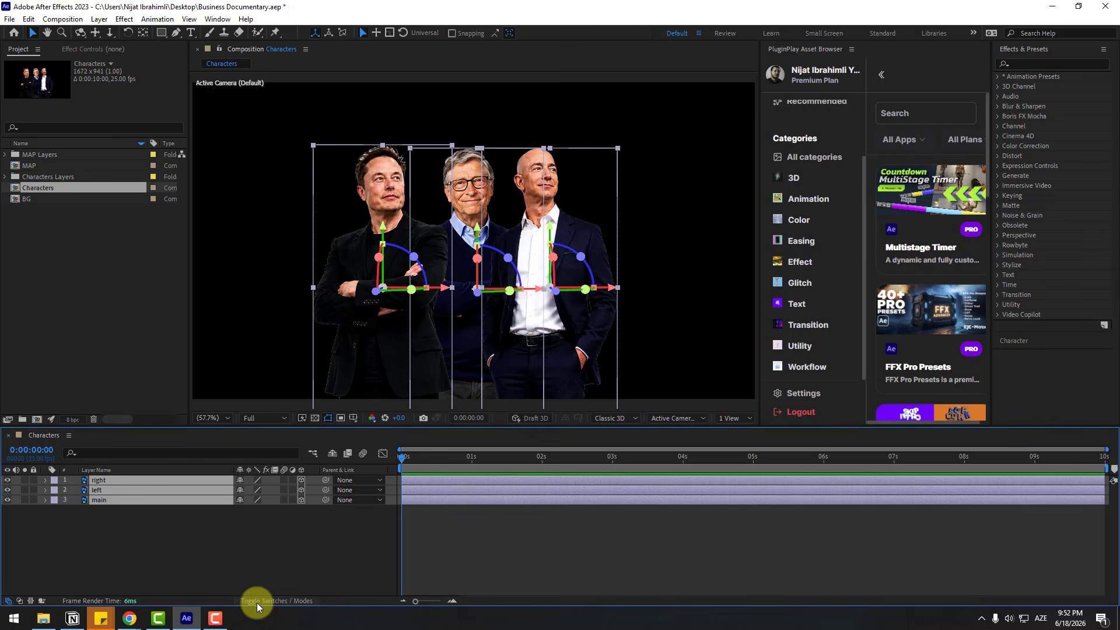
pyautogui.click(253, 577)
pyautogui.press('Tab')
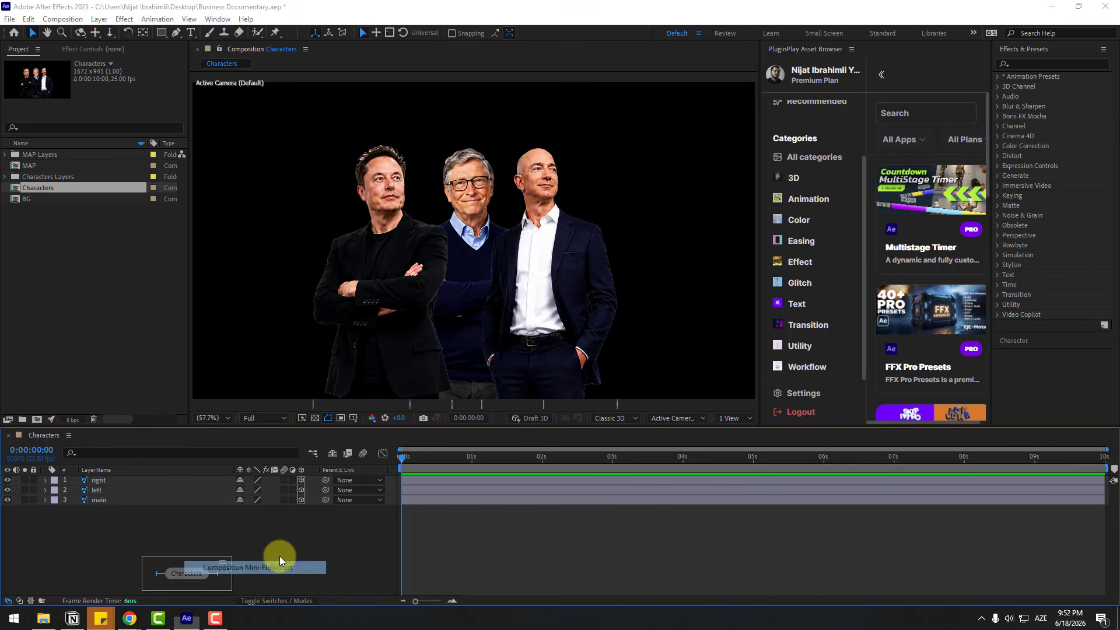
# Add a two-node camera with the 35mm preset to the Characters composition
pyautogui.rightClick(292, 546)
pyautogui.moveTo(370, 411)
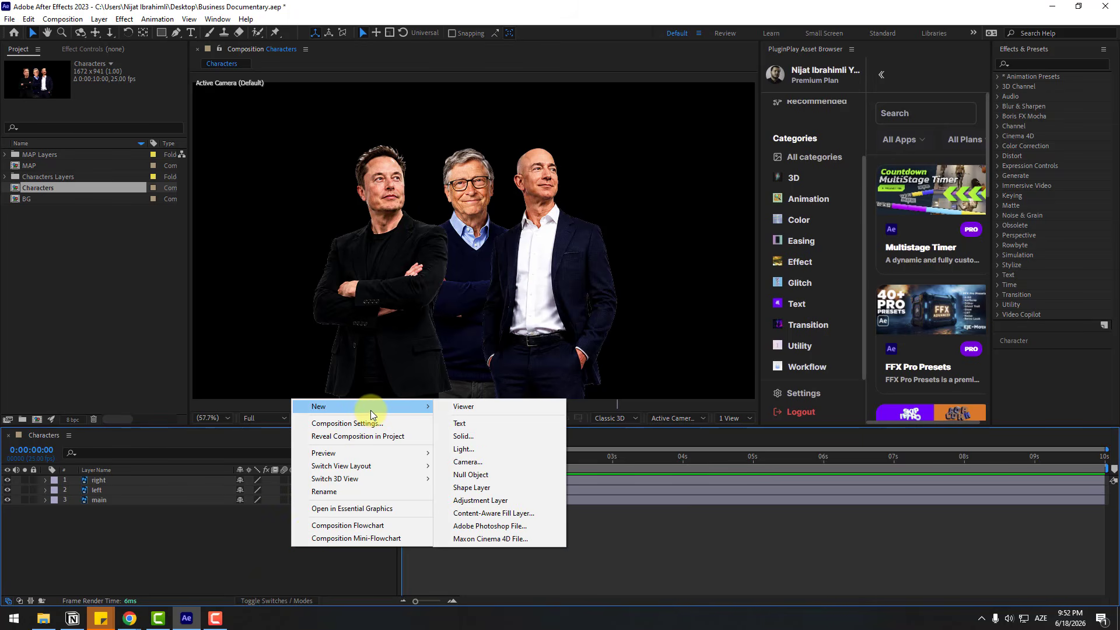
pyautogui.click(467, 461)
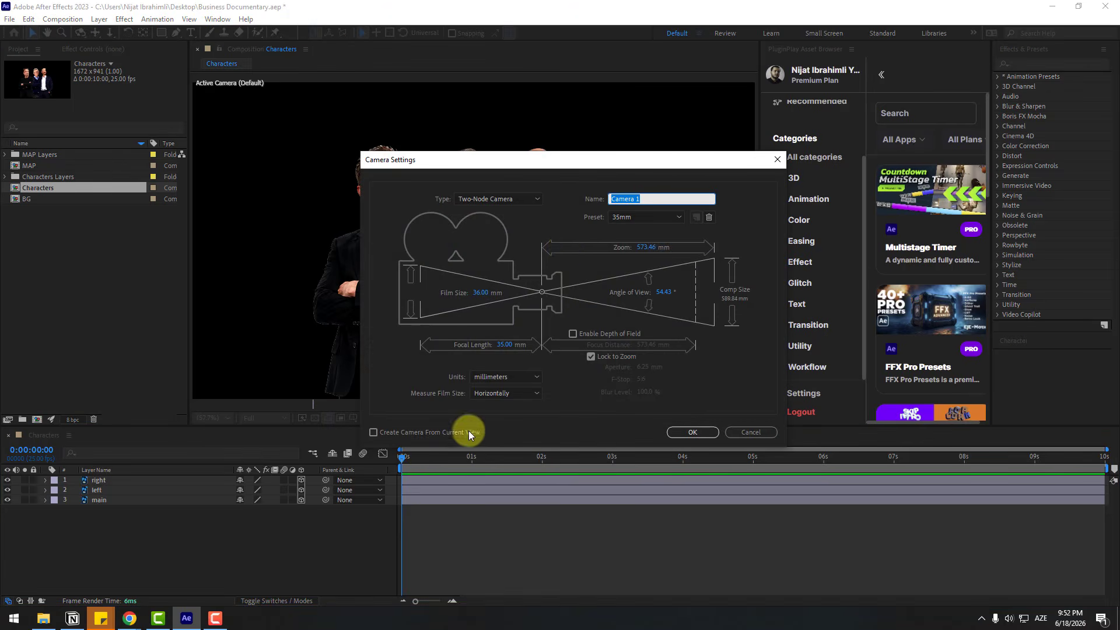
pyautogui.click(621, 218)
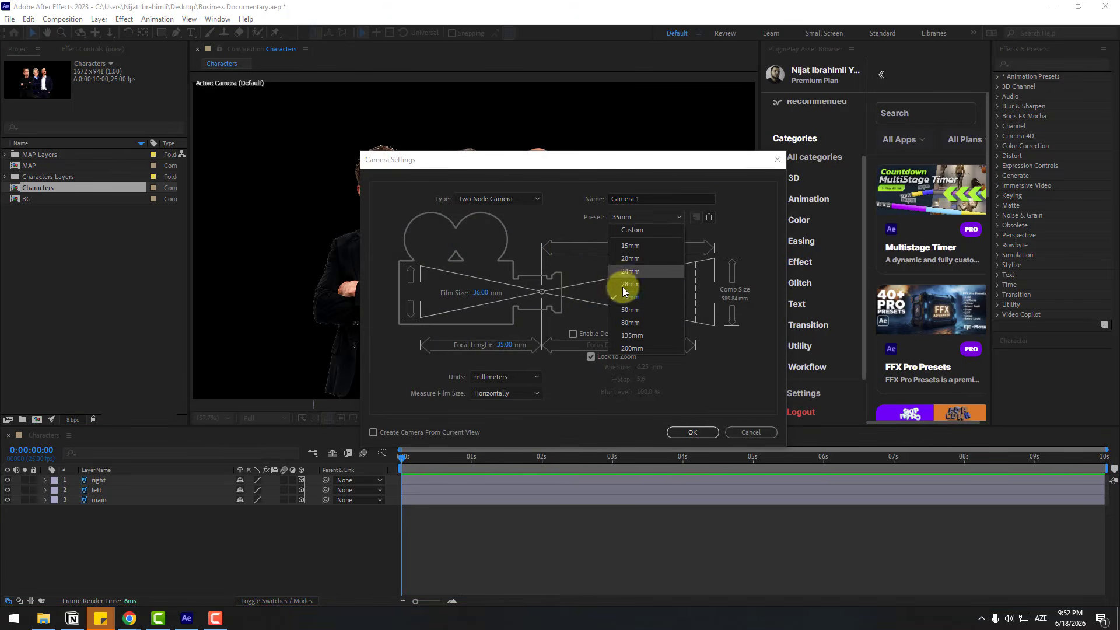
pyautogui.click(626, 296)
pyautogui.click(676, 432)
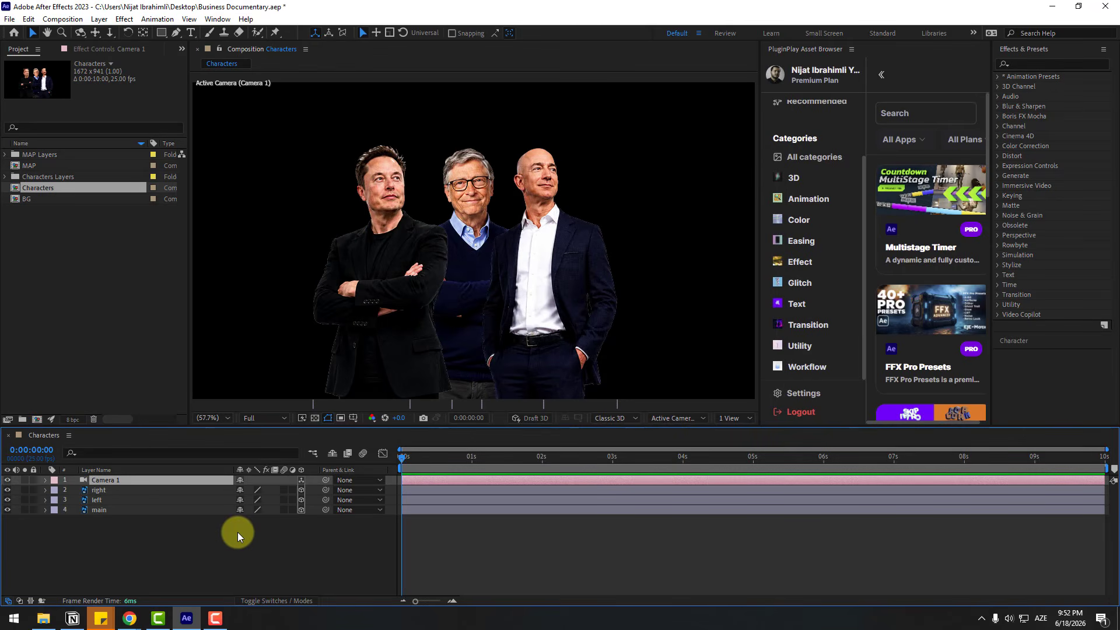
# Create an orbit null for Camera 1 and center the null's anchor point
pyautogui.rightClick(89, 480)
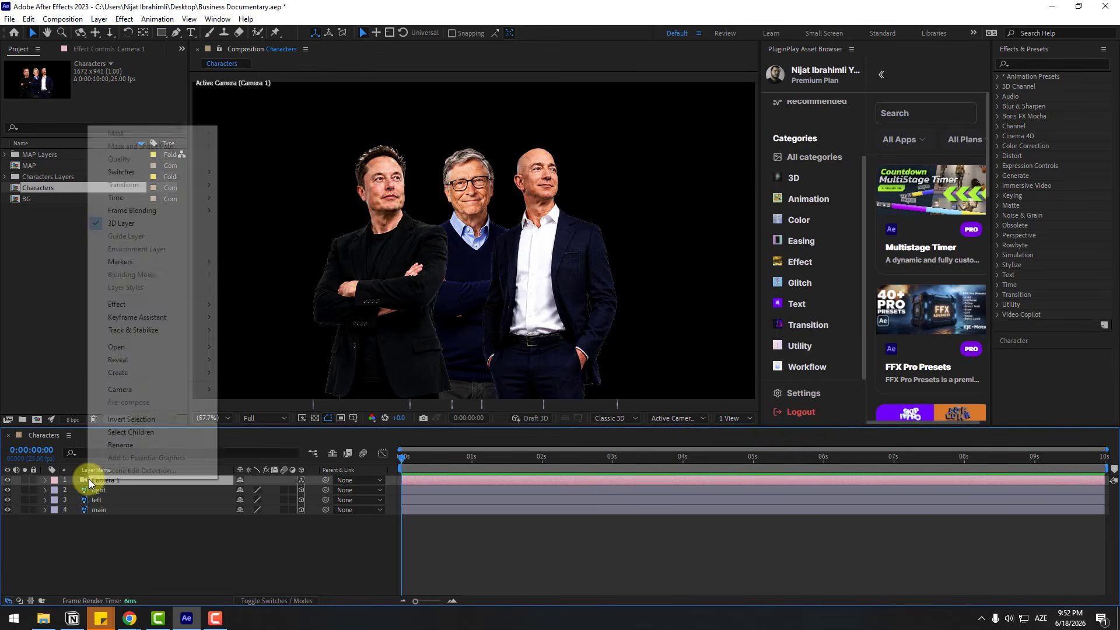
pyautogui.moveTo(180, 389)
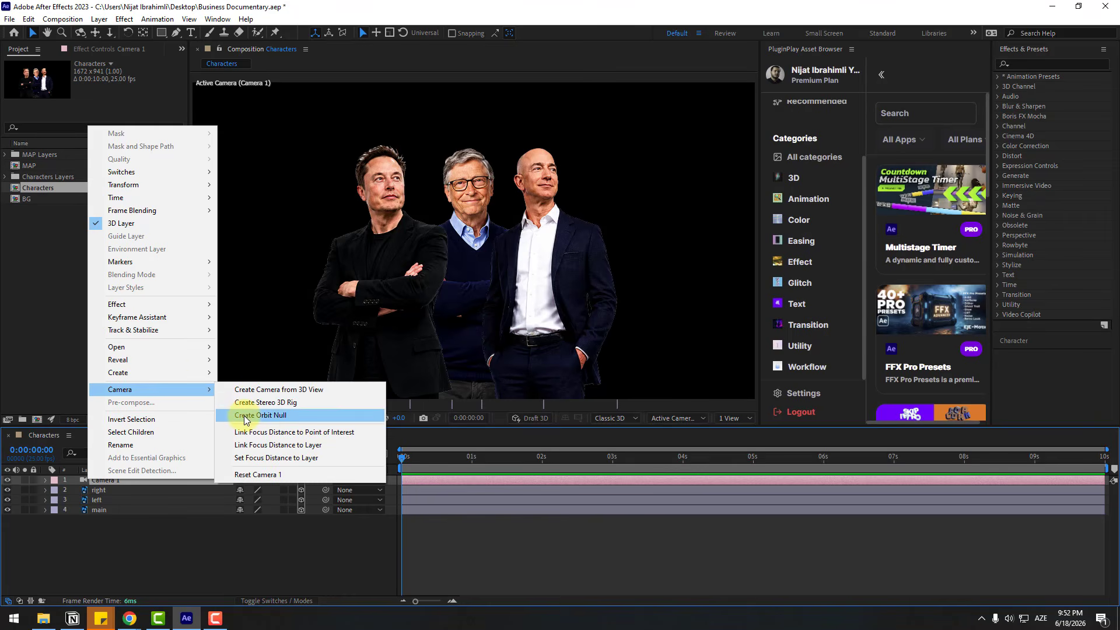
pyautogui.click(245, 415)
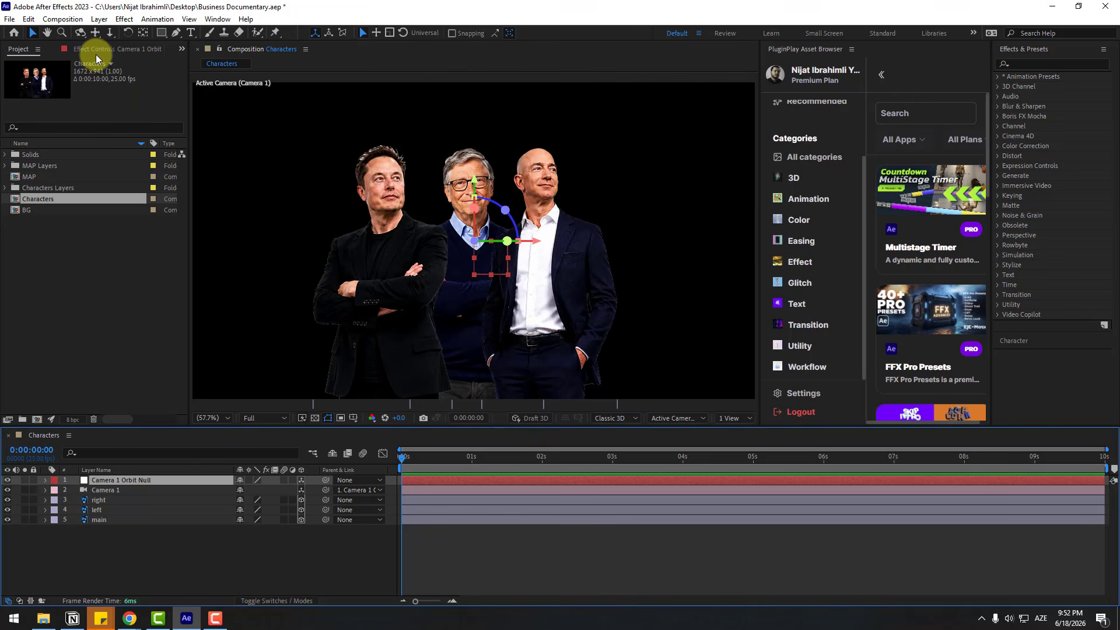
pyautogui.click(142, 34)
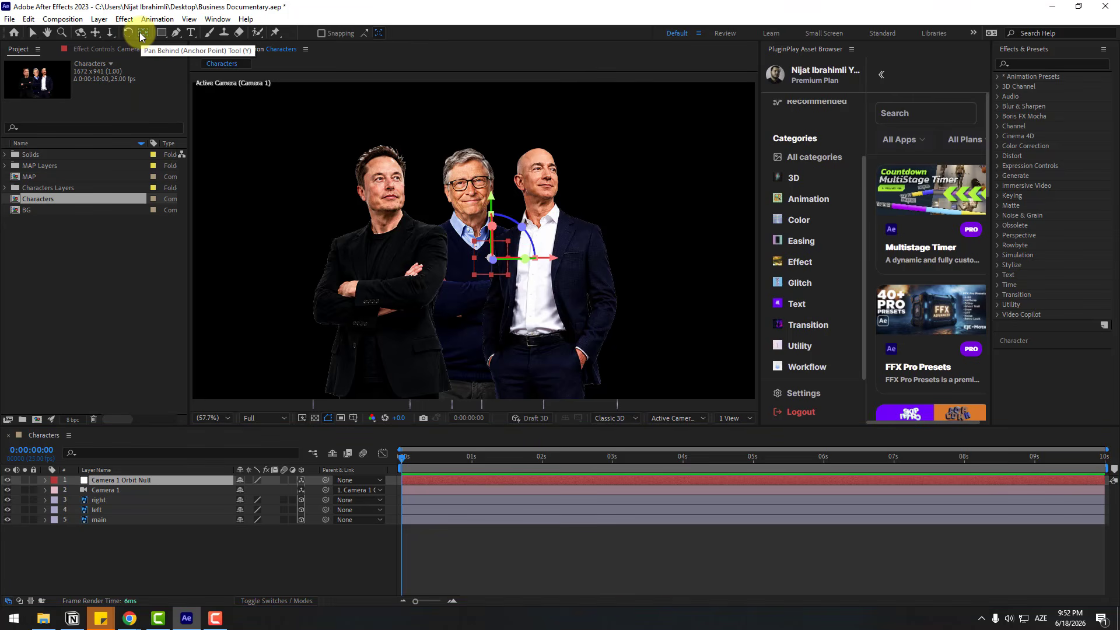
pyautogui.click(31, 34)
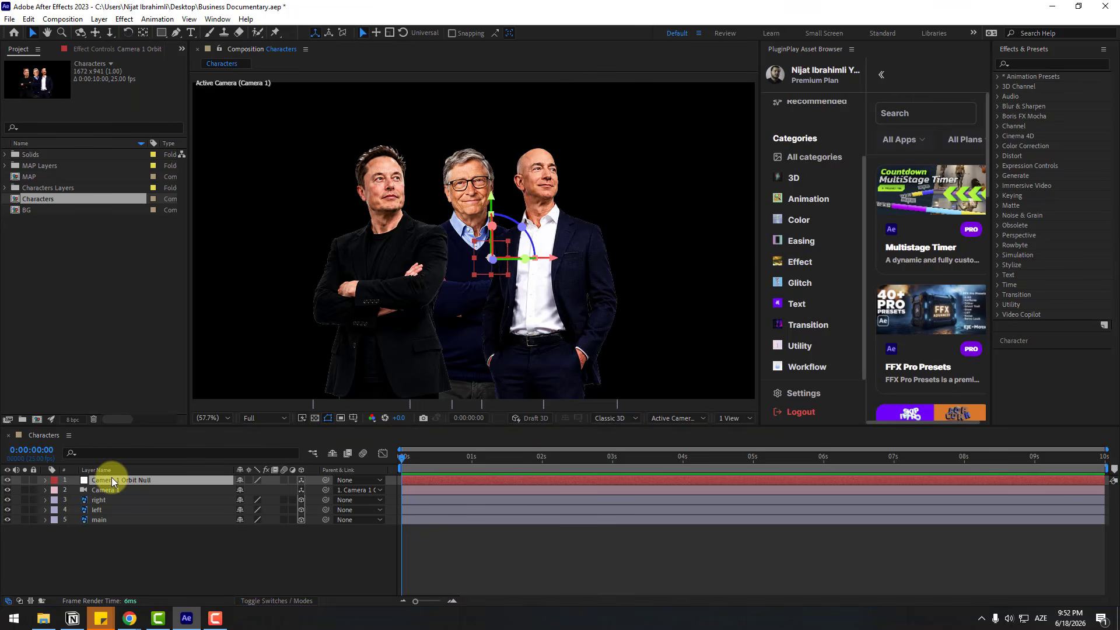
# Rename the camera's orbit null layer as 01
pyautogui.click(111, 477)
pyautogui.press('Return')
pyautogui.write('01')
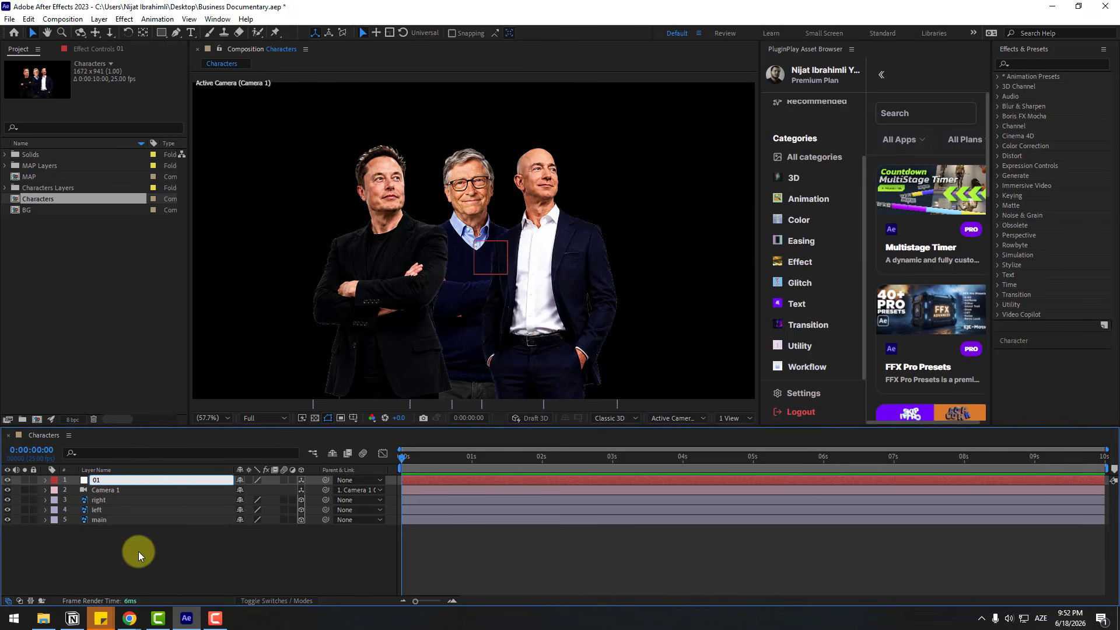
# Add a new null object to the composition and name it 02
pyautogui.rightClick(120, 550)
pyautogui.moveTo(232, 411)
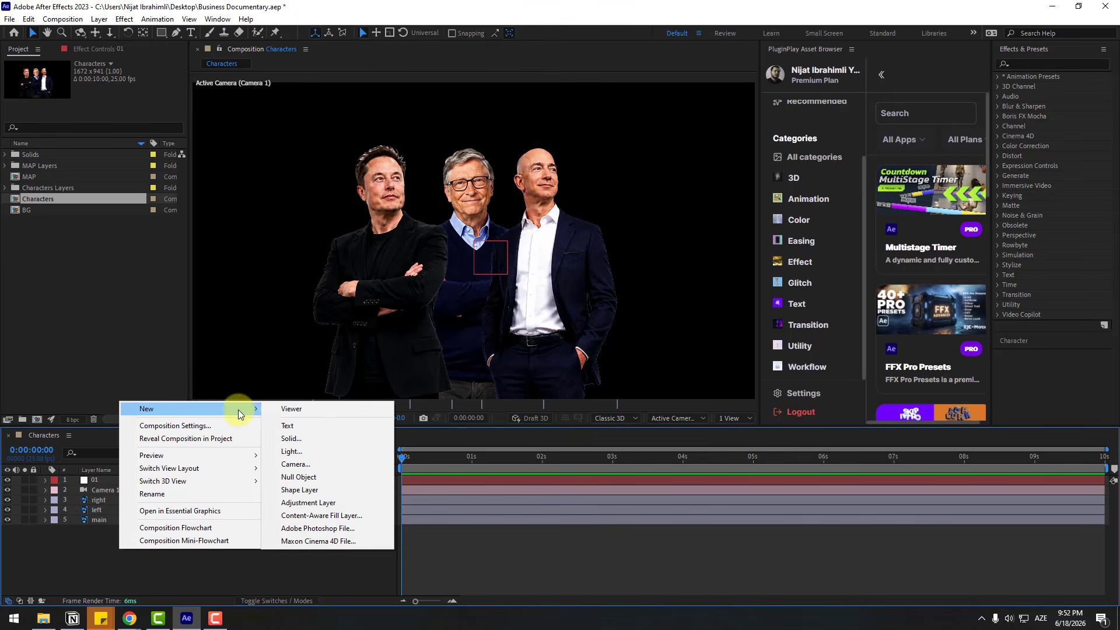
pyautogui.click(302, 475)
pyautogui.click(112, 480)
pyautogui.press('Return')
pyautogui.write('02')
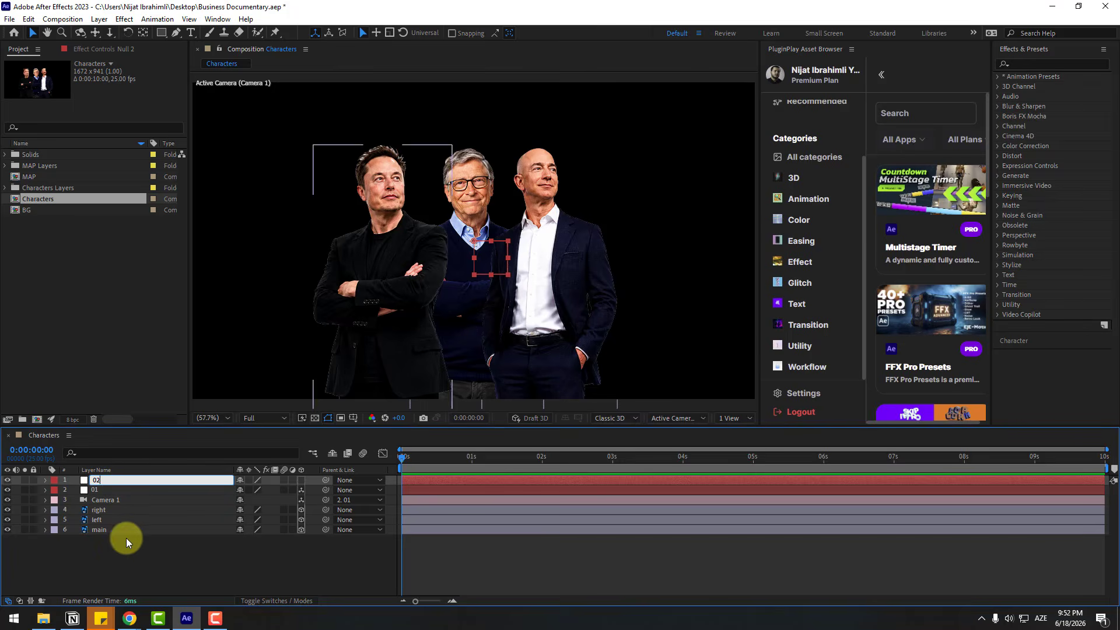
pyautogui.press('Return')
# Add another null object and name it 03
pyautogui.rightClick(130, 559)
pyautogui.moveTo(245, 421)
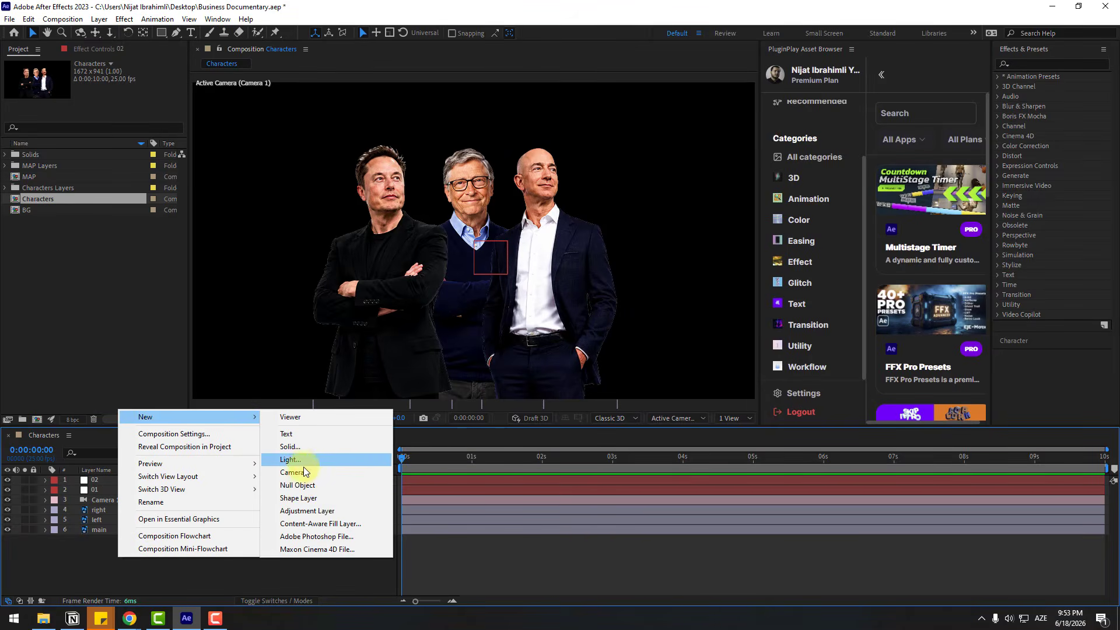
pyautogui.click(298, 484)
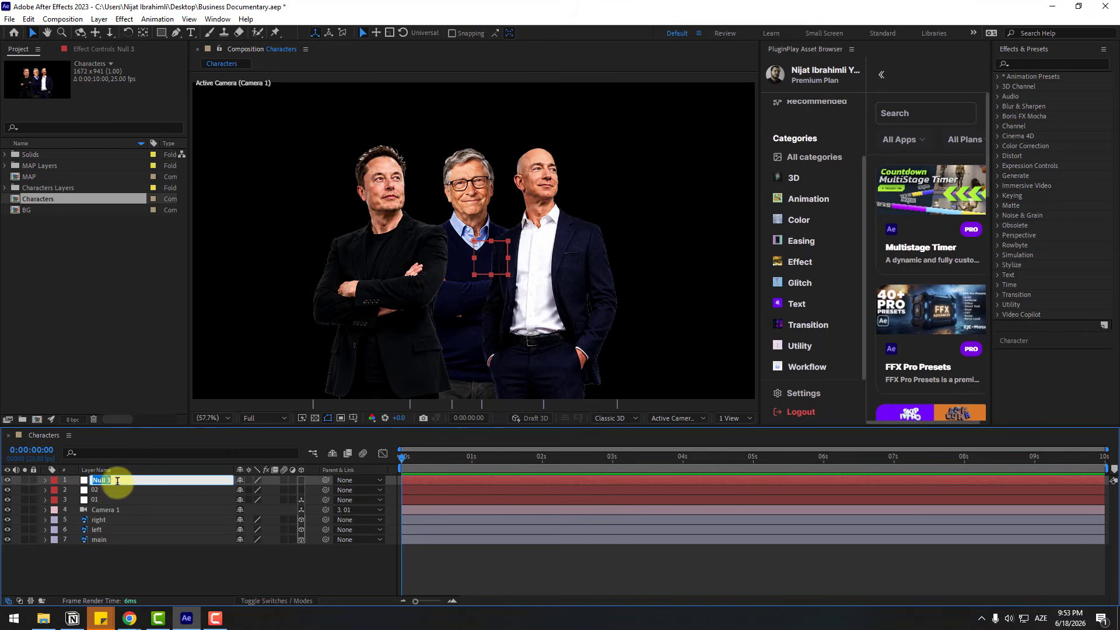
pyautogui.write('03')
pyautogui.press('Return')
# Turn the null layers 02 and 03 into 3D layers
pyautogui.click(96, 491)
pyautogui.keyDown('ctrl'); pyautogui.click(97, 482); pyautogui.keyUp('ctrl')
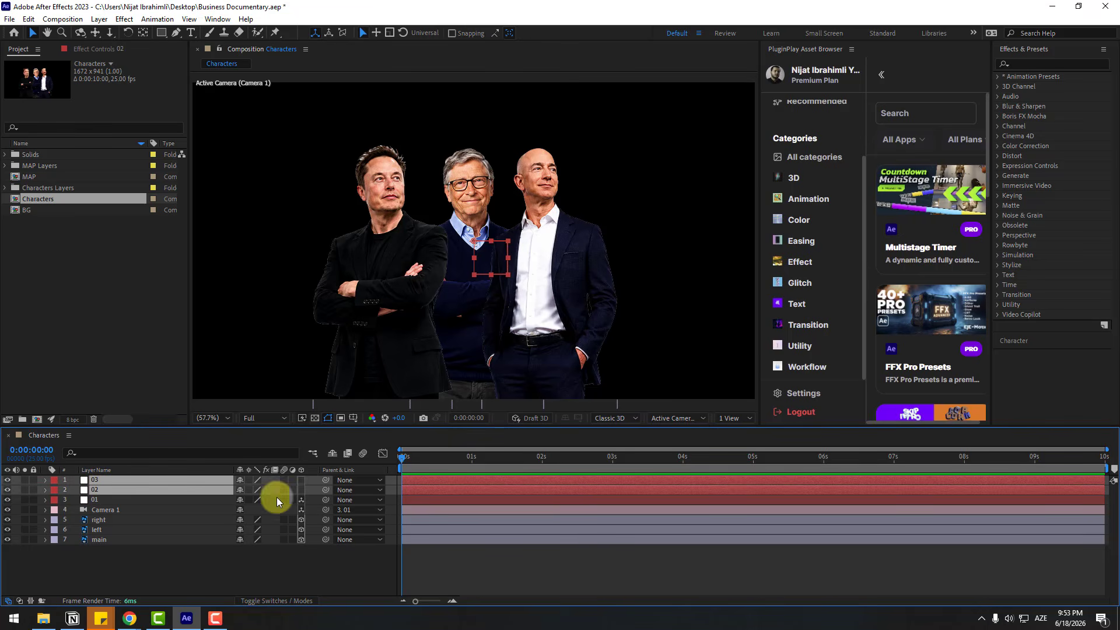
pyautogui.click(302, 480)
pyautogui.click(161, 573)
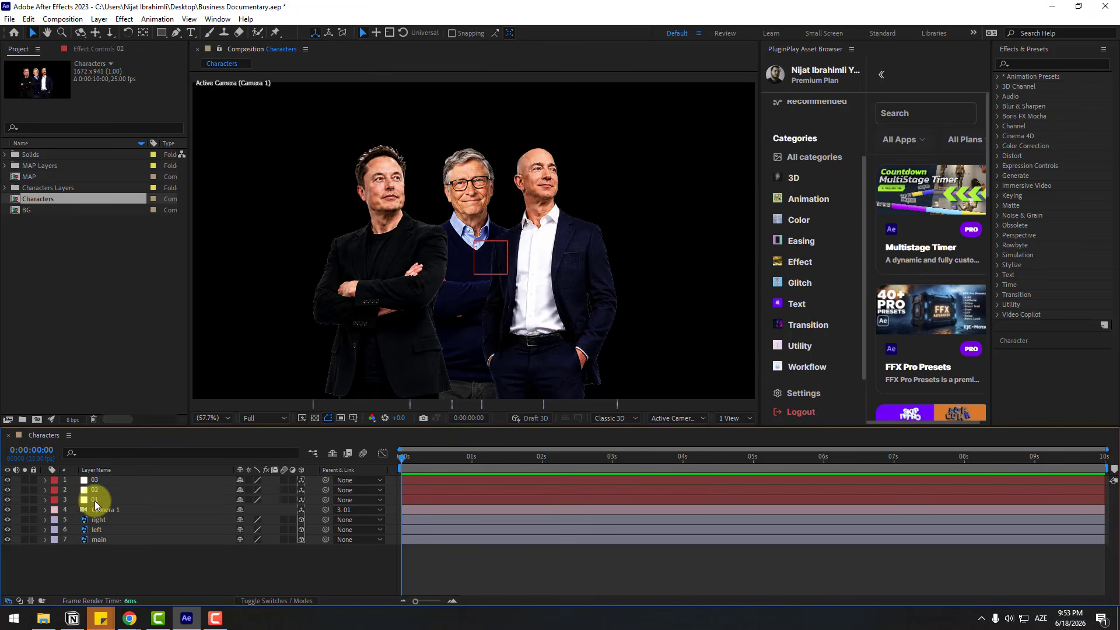
# Parent null 01 to null 02, and null 02 to null 03
pyautogui.click(138, 501)
pyautogui.moveTo(326, 499); pyautogui.dragTo(102, 491)
pyautogui.moveTo(325, 490); pyautogui.dragTo(87, 480)
# Keyframe null 01's Position at the start and push it forward to a Z value of about 513 at 2 seconds
pyautogui.click(96, 502)
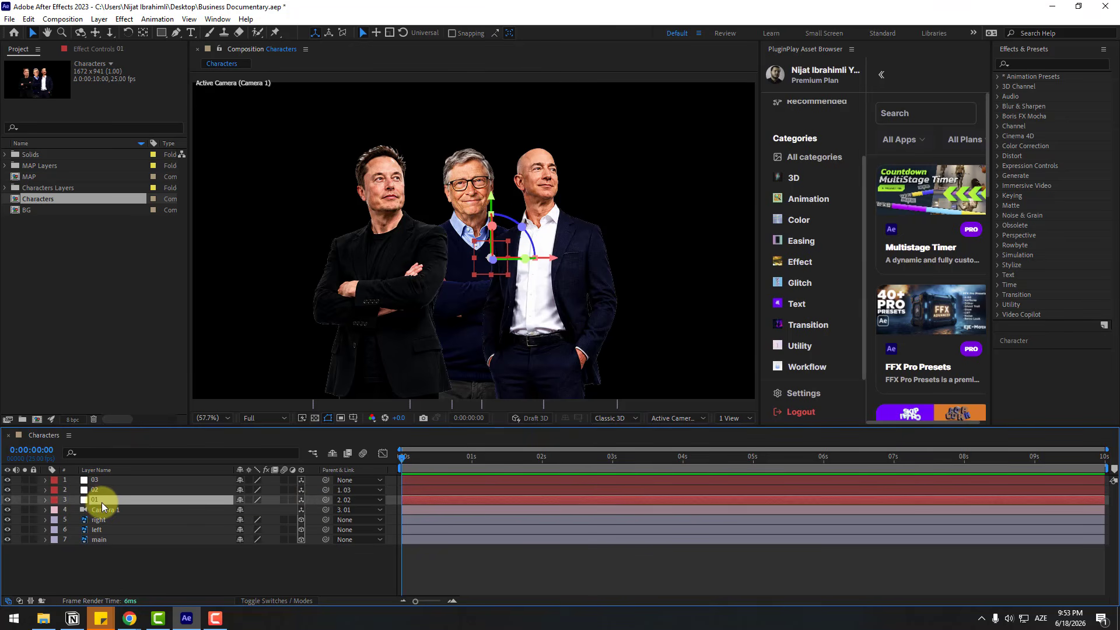
pyautogui.press('p')
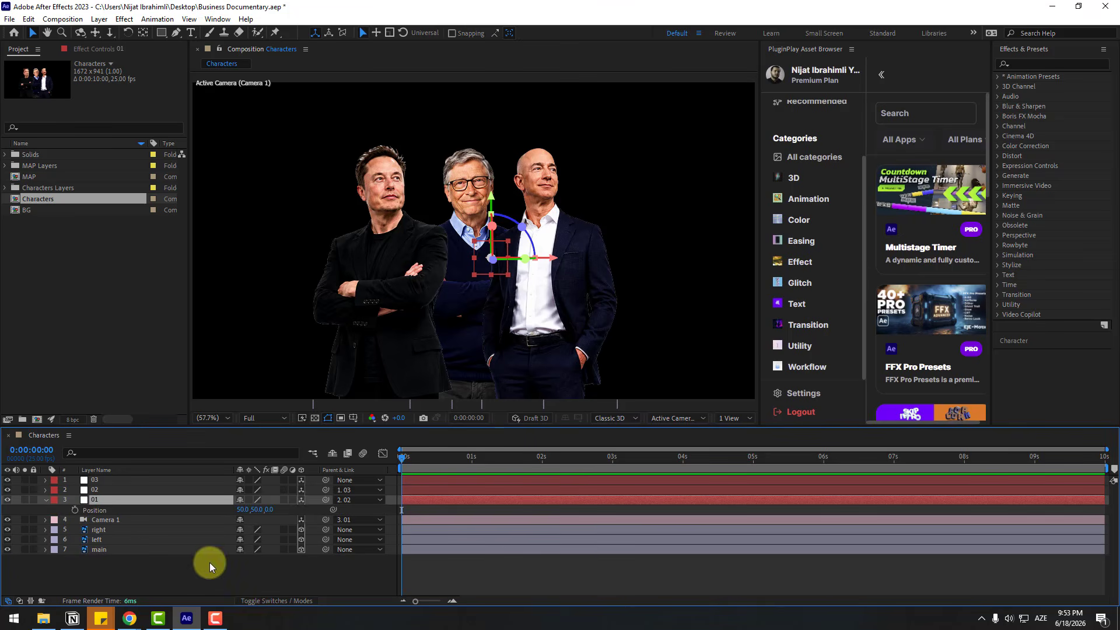
pyautogui.click(75, 509)
pyautogui.moveTo(456, 458); pyautogui.dragTo(543, 460)
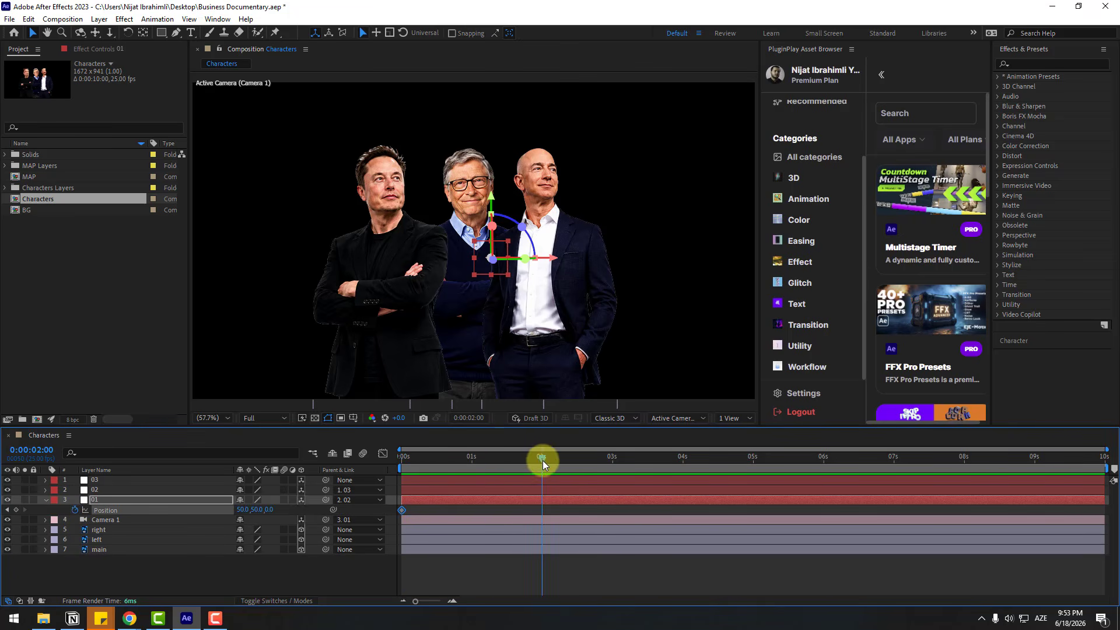
pyautogui.moveTo(266, 512); pyautogui.dragTo(352, 472)
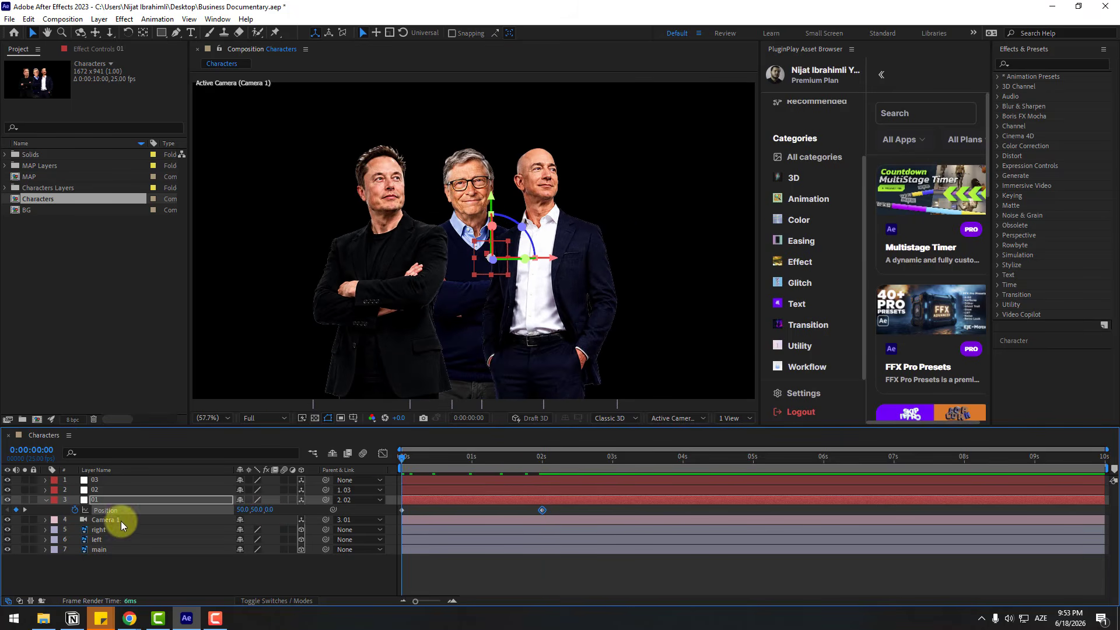
# Bring the main character layer closer to the camera in Z so it stands in front of the other two
pyautogui.click(96, 550)
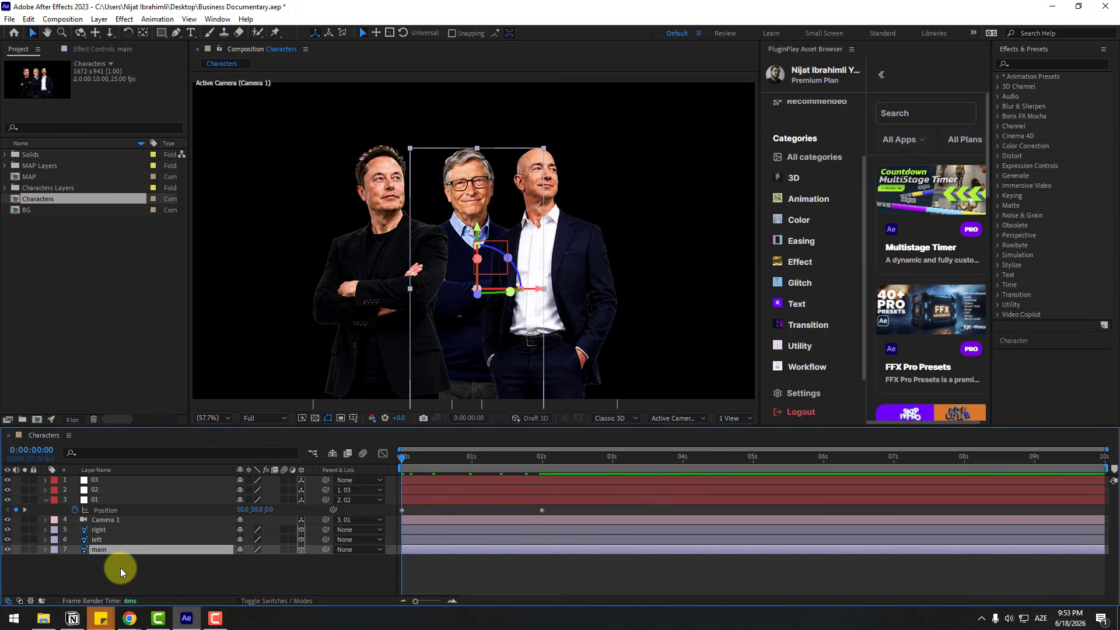
pyautogui.press('p')
pyautogui.moveTo(284, 558); pyautogui.dragTo(235, 556)
pyautogui.click(46, 550)
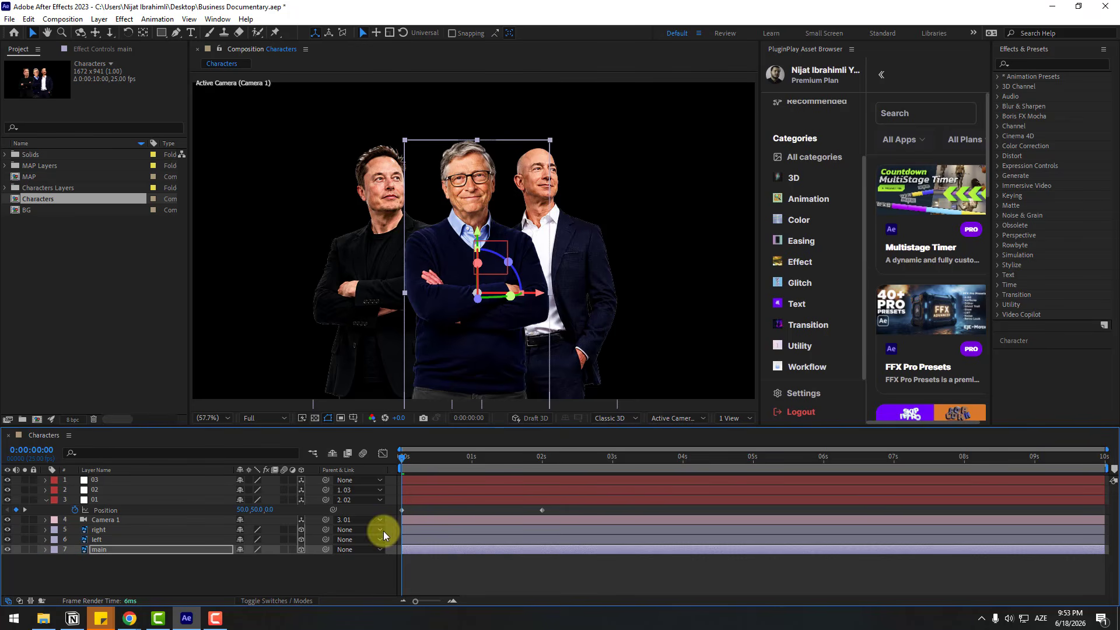
# Reframe null 01's Position keyframes to 26, -11, 0 at the start and 26, -85, 1049 at 2 seconds
pyautogui.moveTo(411, 462); pyautogui.dragTo(544, 463)
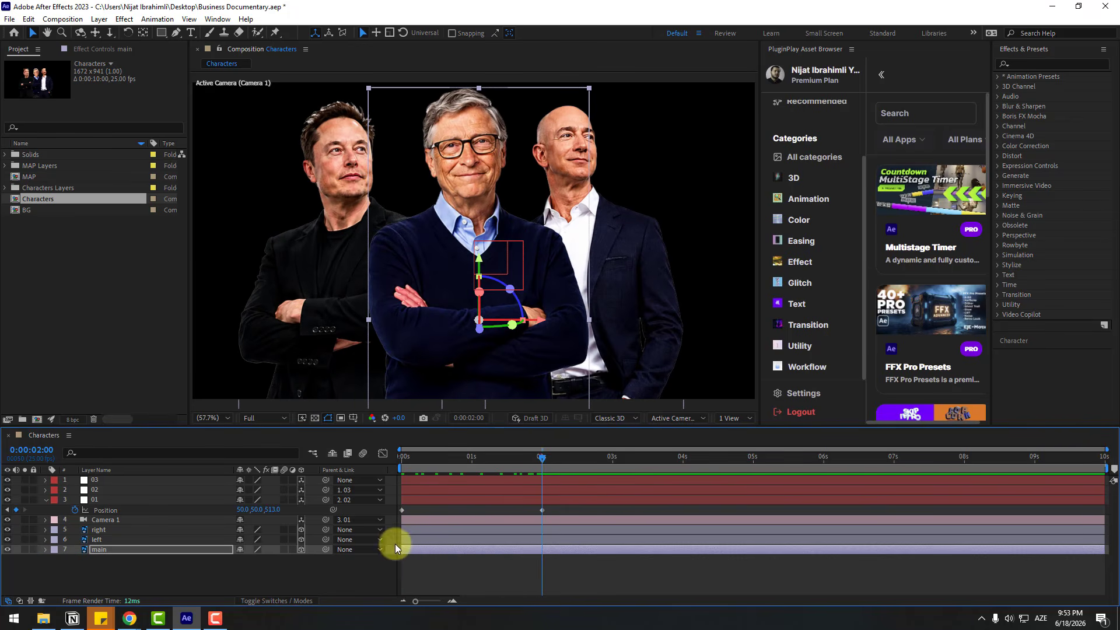
pyautogui.moveTo(270, 509); pyautogui.dragTo(228, 509)
pyautogui.scroll(-3, 367, 357)
pyautogui.scroll(2, 387, 369)
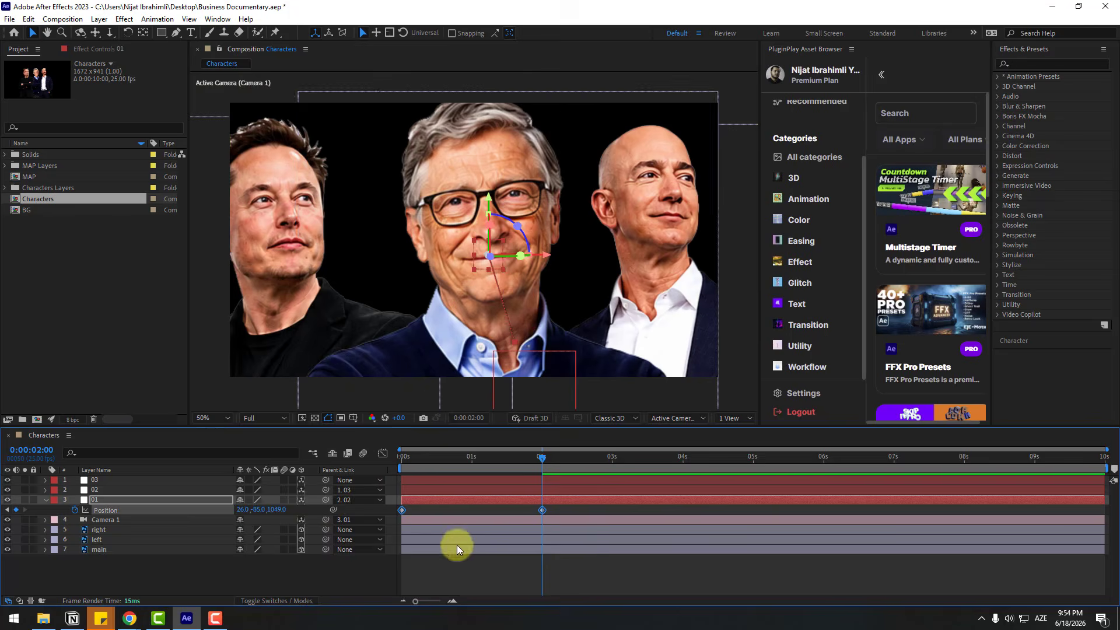
# Apply Easy Ease to both of null 01's Position keyframes
pyautogui.click(402, 509)
pyautogui.rightClick(400, 511)
pyautogui.moveTo(432, 502)
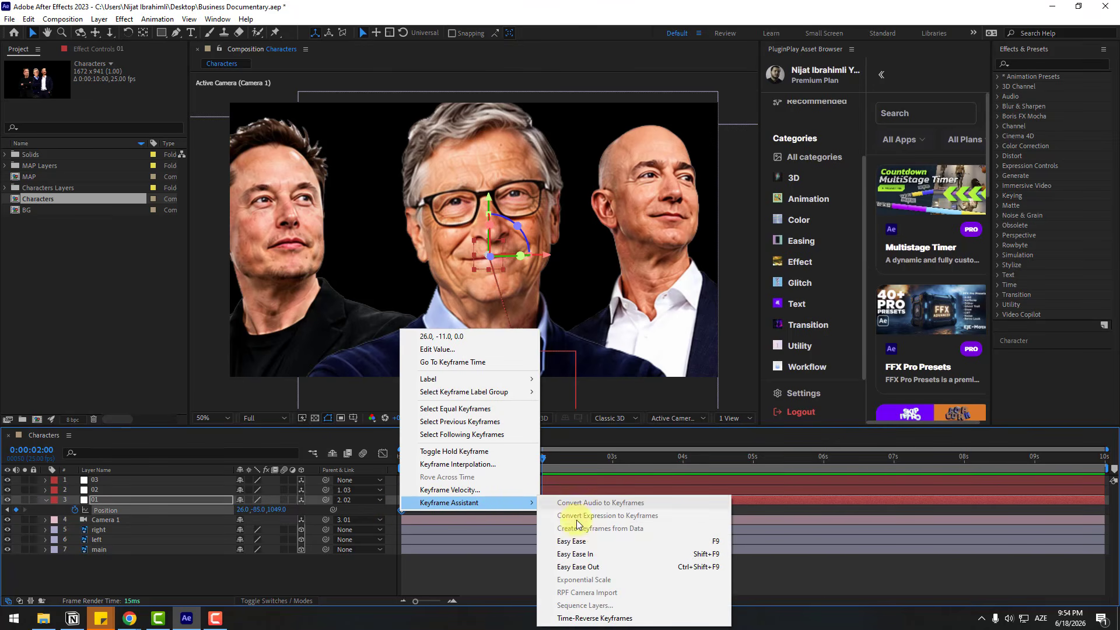
pyautogui.click(683, 540)
# Sharpen null 01's speed curve in the Graph Editor by lengthening the influence of both Position keyframes
pyautogui.hotkey('shift', 'F3')
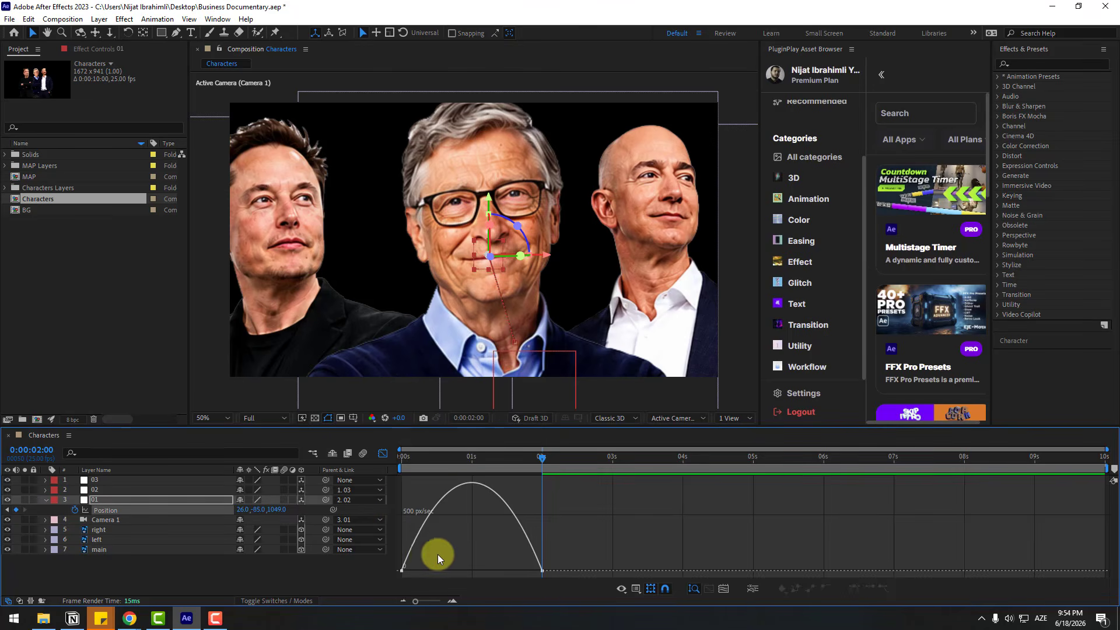
pyautogui.click(401, 571)
pyautogui.moveTo(426, 571); pyautogui.dragTo(445, 571)
pyautogui.moveTo(517, 573); pyautogui.dragTo(498, 569)
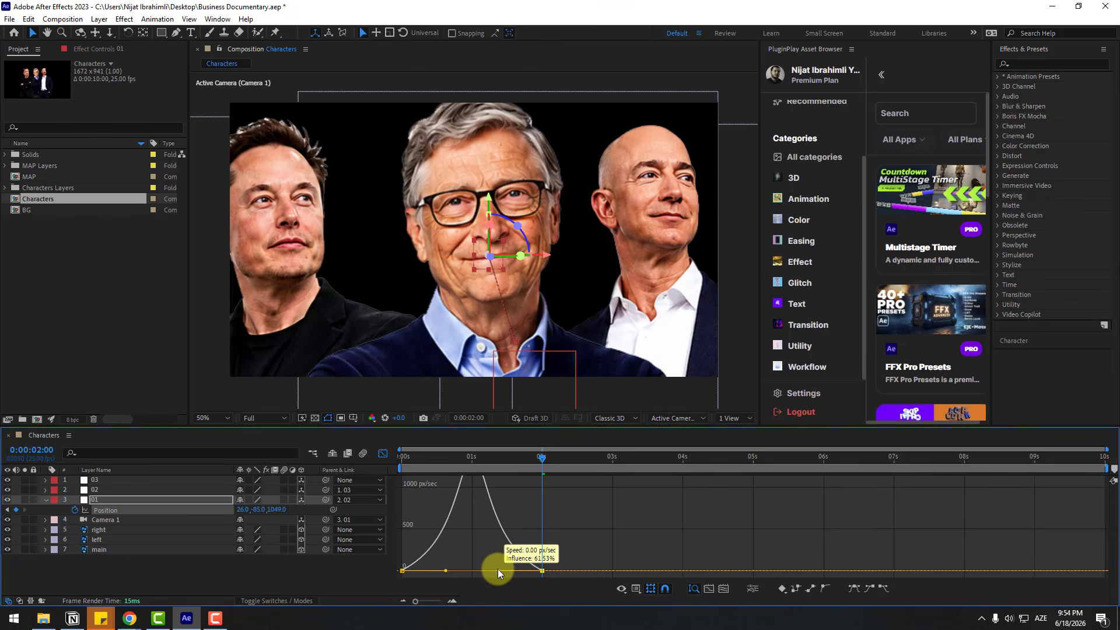
pyautogui.click(381, 462)
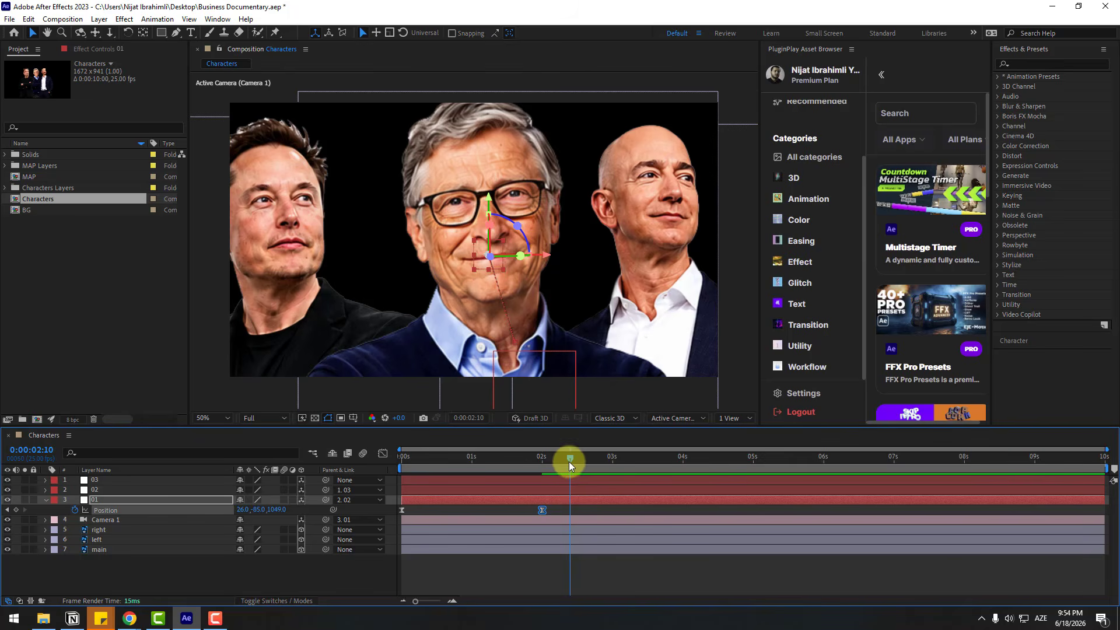
# Preview the camera push-in from the start of the composition
pyautogui.press('Home')
pyautogui.press('space')
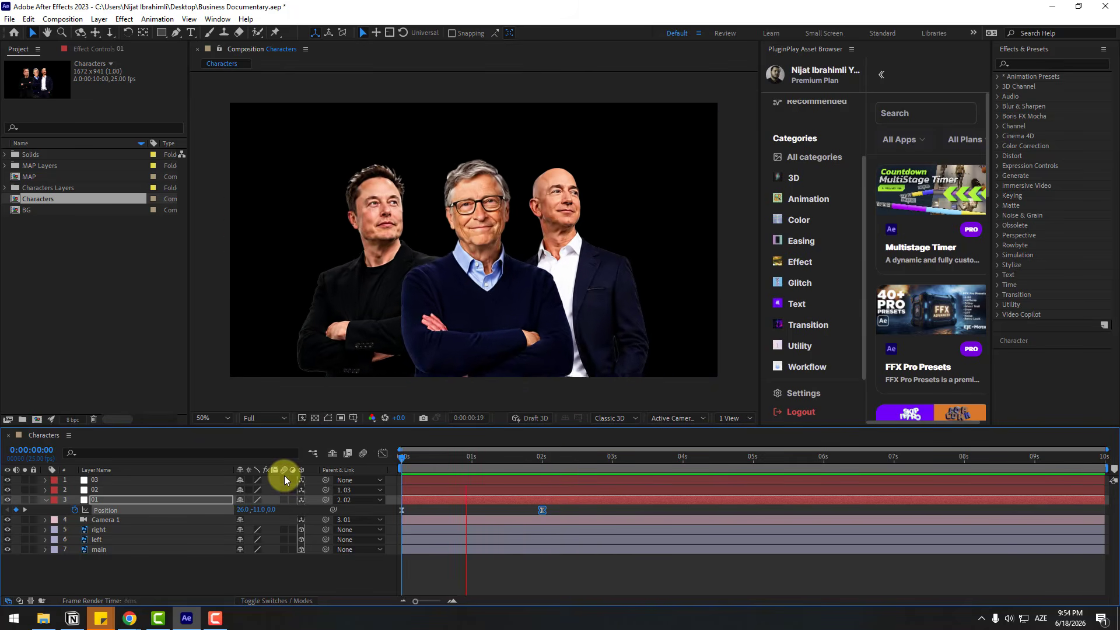
pyautogui.press('space')
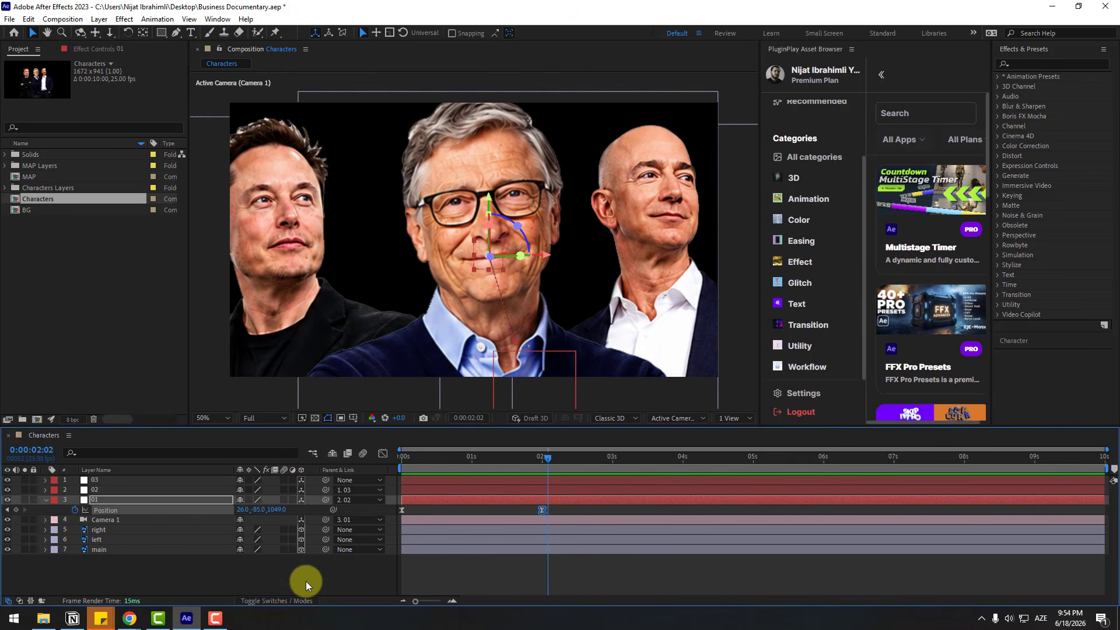
pyautogui.click(305, 576)
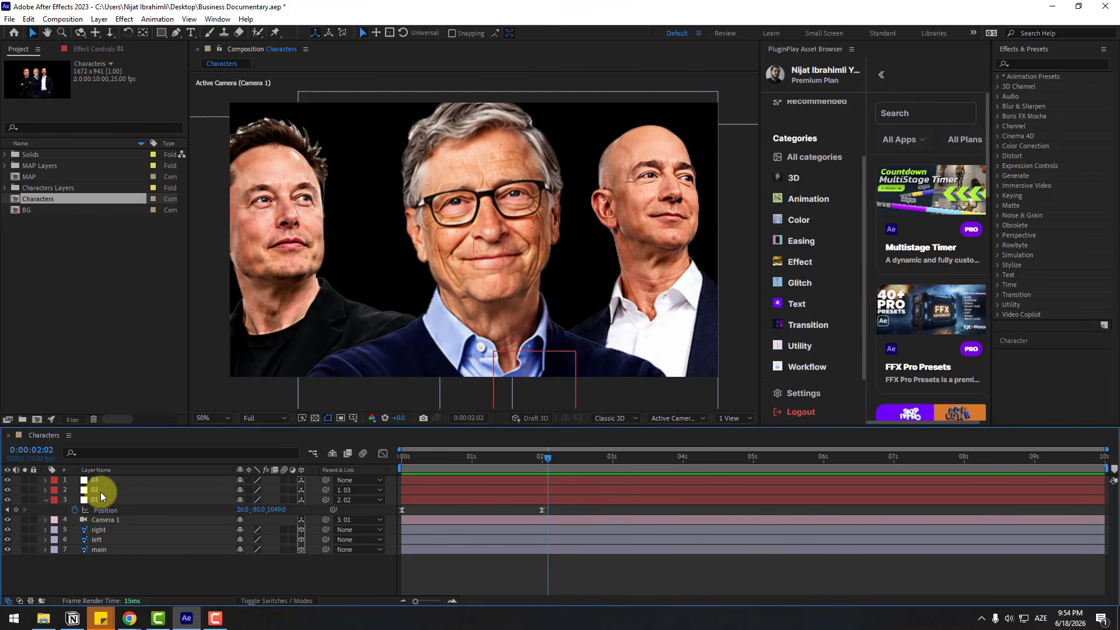
# Keyframe null 02's Position at 0:00:01:19 and move it to -240, -9, 74 at 0:00:03:06, framing the left character
pyautogui.click(100, 490)
pyautogui.press('p')
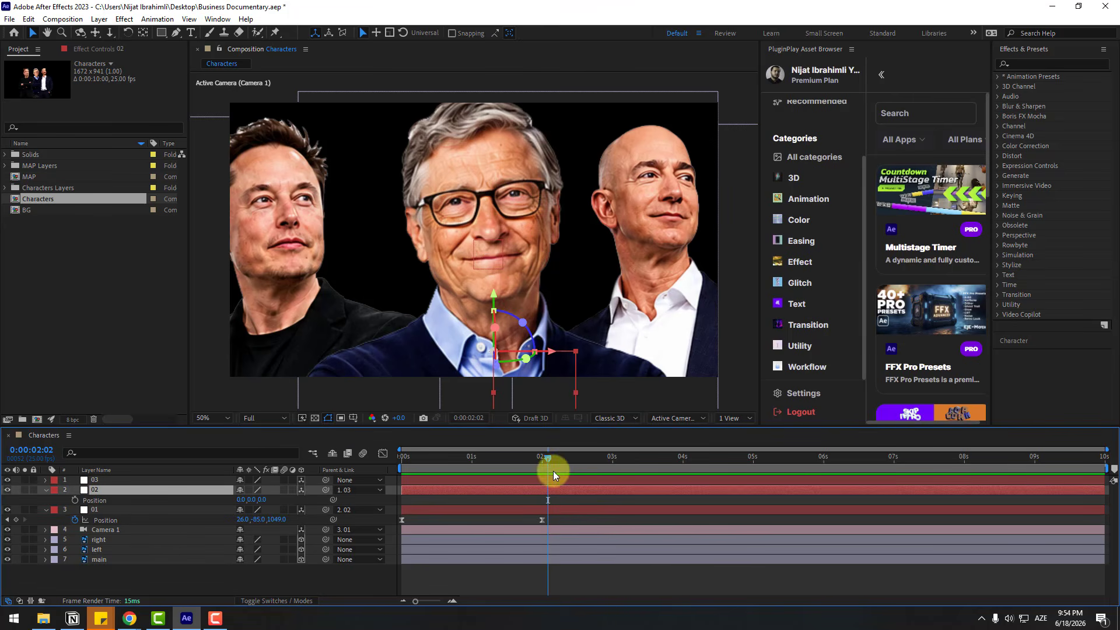
pyautogui.moveTo(530, 456)
pyautogui.mouseDown()
pyautogui.moveTo(517, 456)
pyautogui.moveTo(528, 459)
pyautogui.mouseUp()
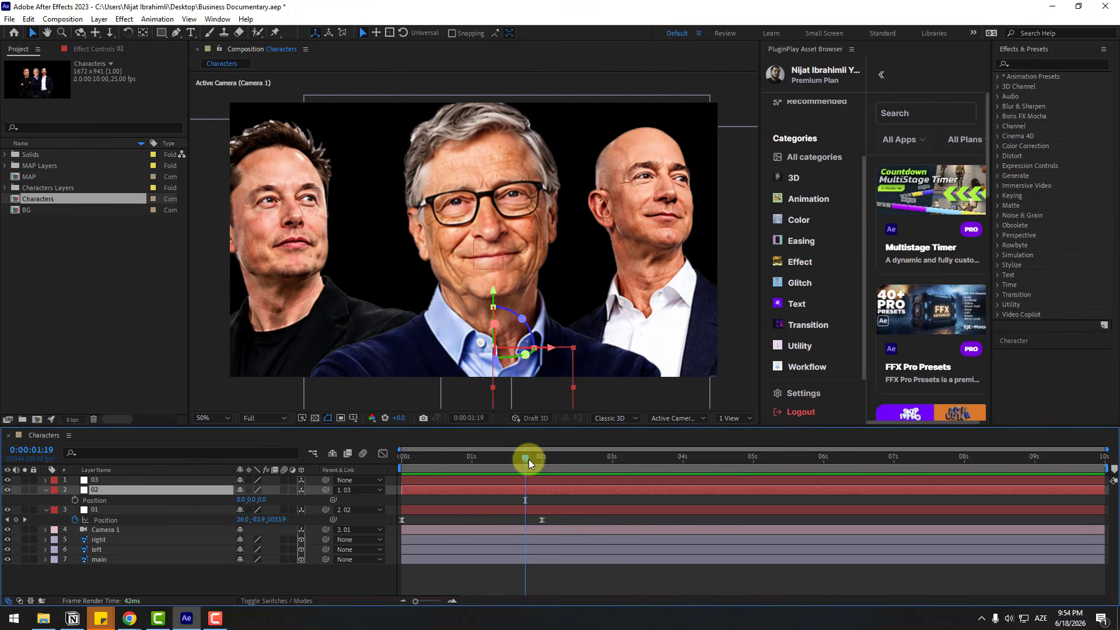
pyautogui.click(75, 499)
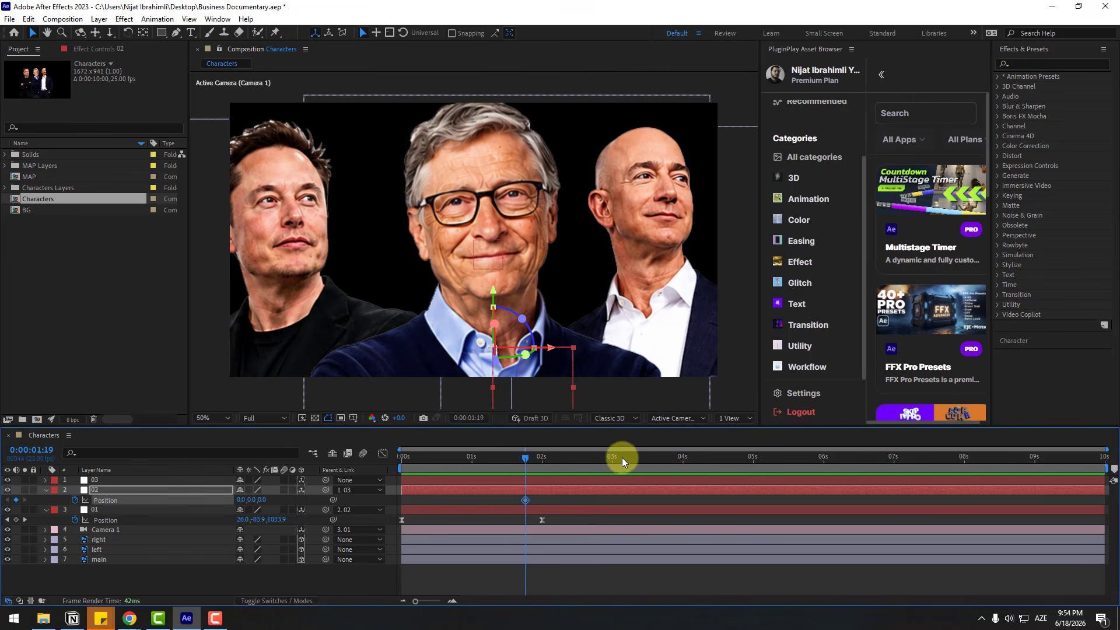
pyautogui.click(627, 458)
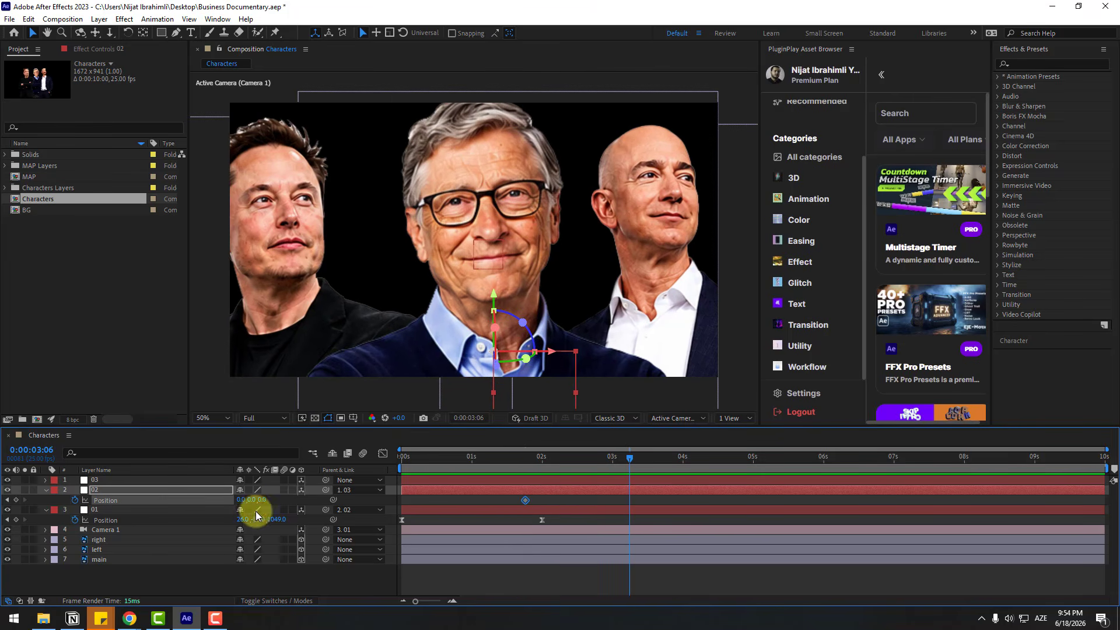
pyautogui.moveTo(242, 503); pyautogui.dragTo(291, 493)
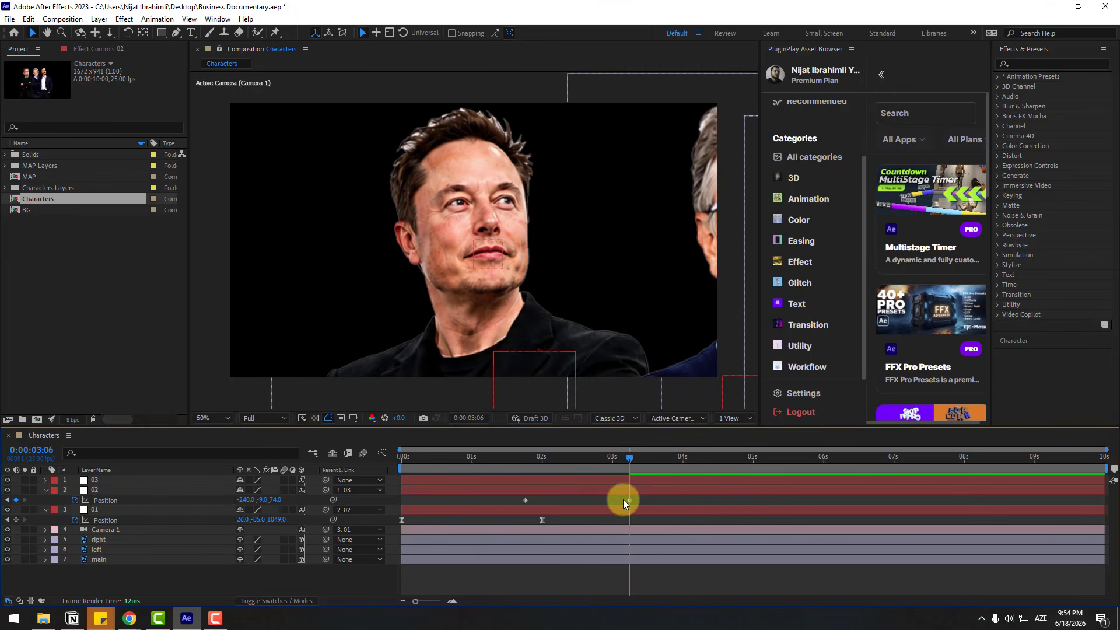
# Apply Easy Ease to null 02's Position keyframes
pyautogui.rightClick(524, 500)
pyautogui.moveTo(589, 492)
pyautogui.click(695, 531)
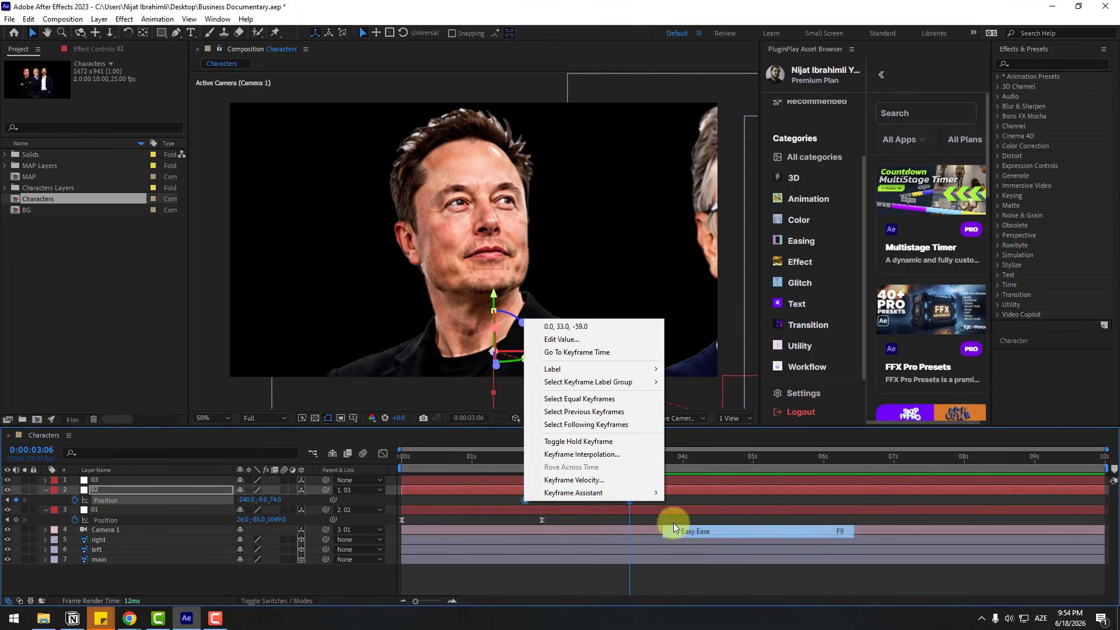
# Sharpen null 02's Position speed curve in the Graph Editor by extending the keyframe influence
pyautogui.click(383, 453)
pyautogui.click(525, 571)
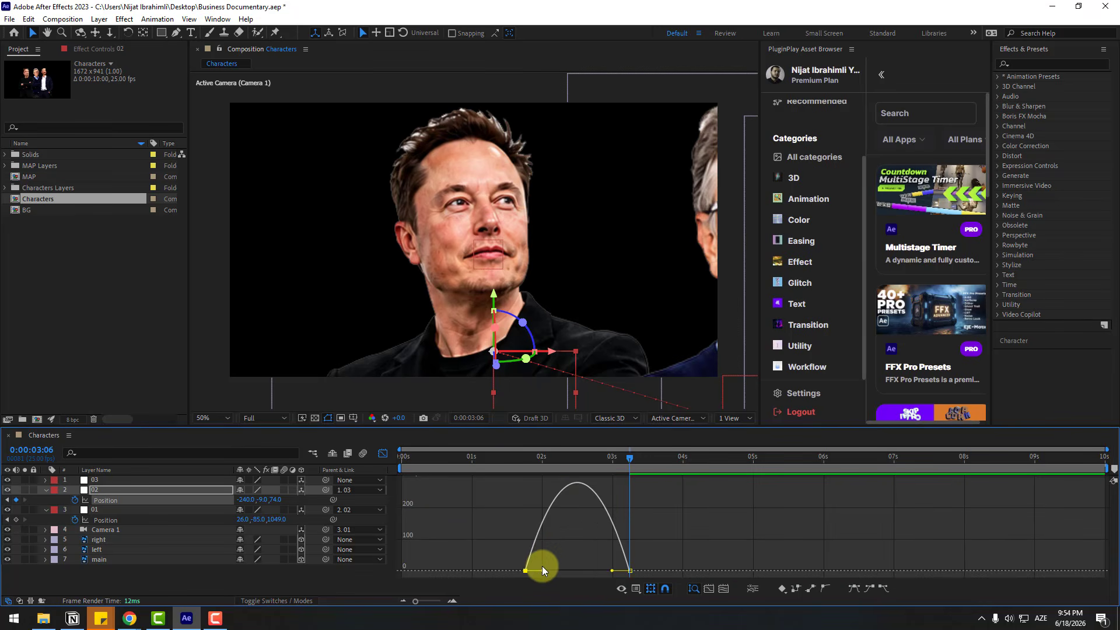
pyautogui.moveTo(542, 570); pyautogui.dragTo(598, 568)
pyautogui.click(382, 453)
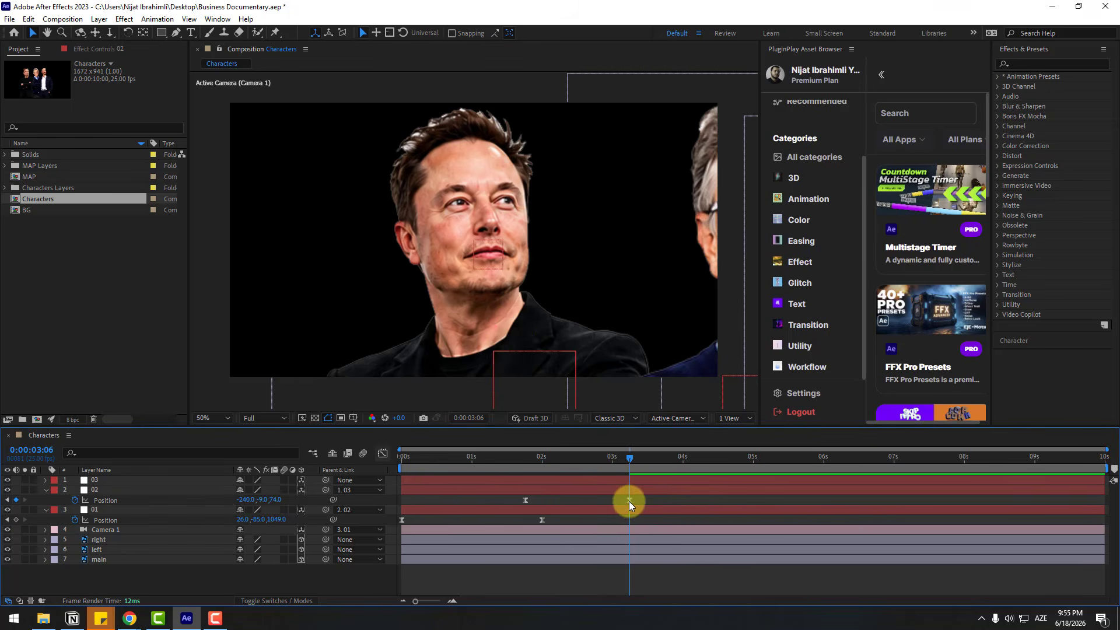
# Delay null 02's second Position keyframe to 0:00:03:13 and preview the camera move to the left character
pyautogui.moveTo(630, 501); pyautogui.dragTo(650, 501)
pyautogui.press('space')
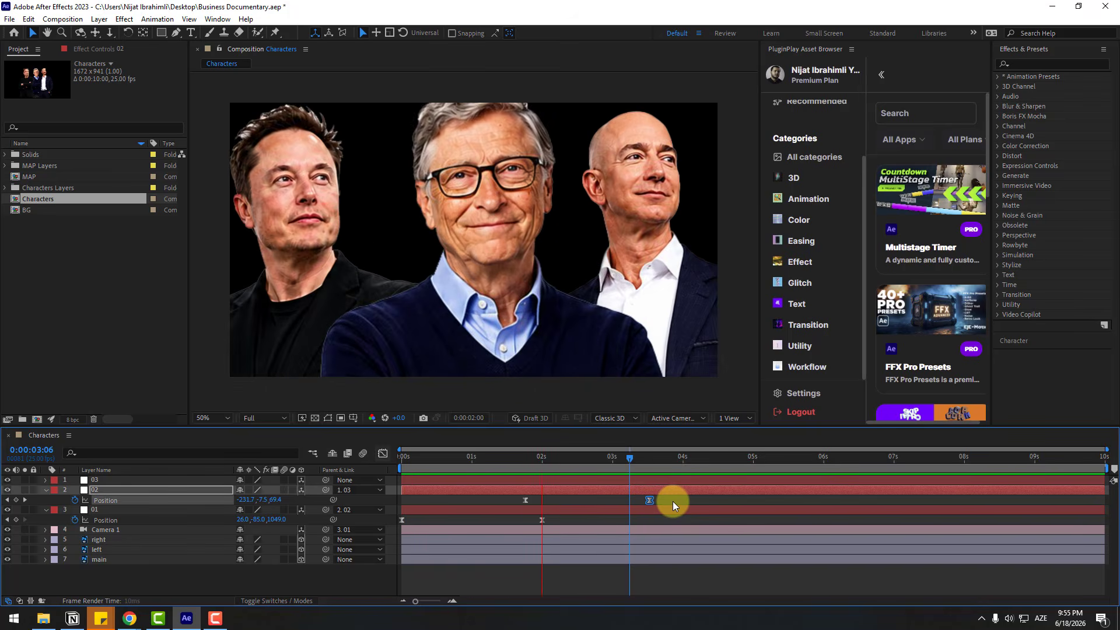
pyautogui.click(550, 456)
pyautogui.press('space')
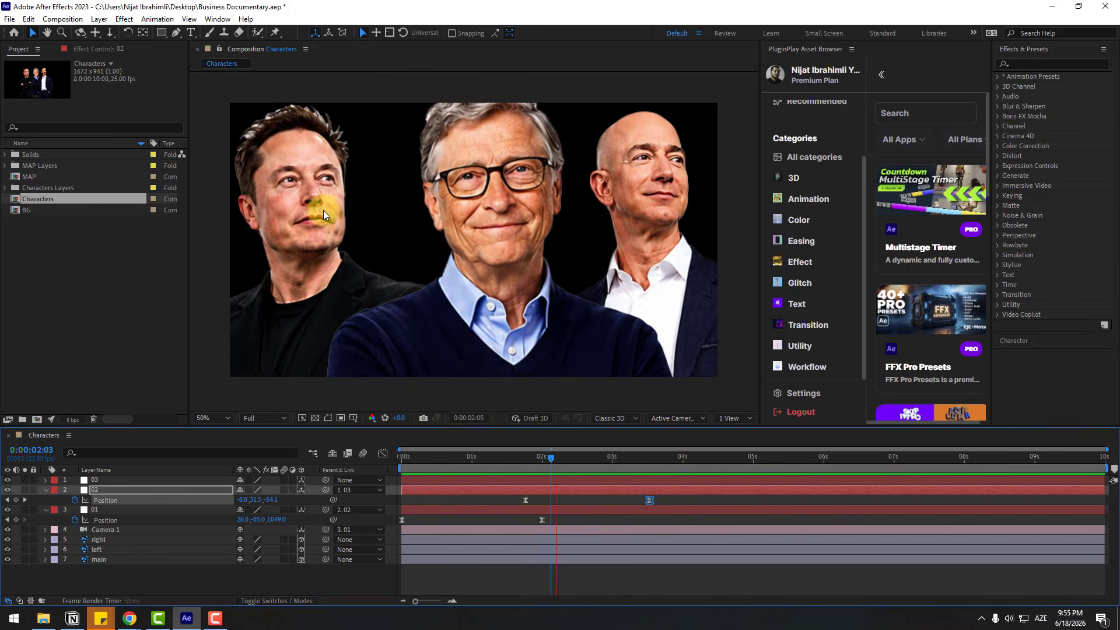
# Start a Position keyframe on null 03 and place it slightly before null 02's last keyframe
pyautogui.click(649, 460)
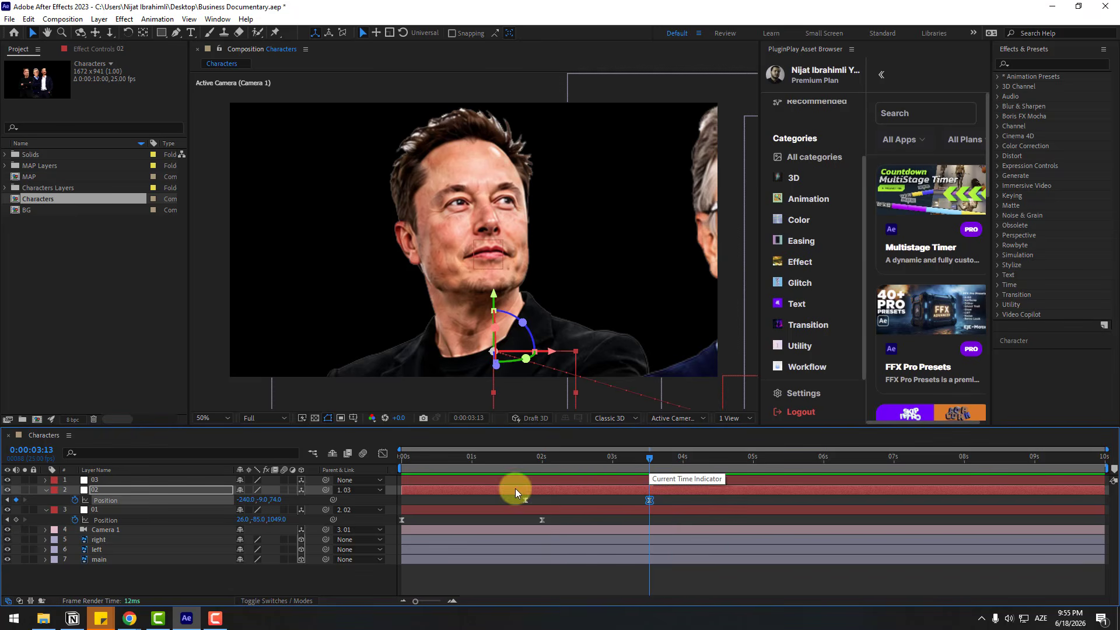
pyautogui.click(91, 481)
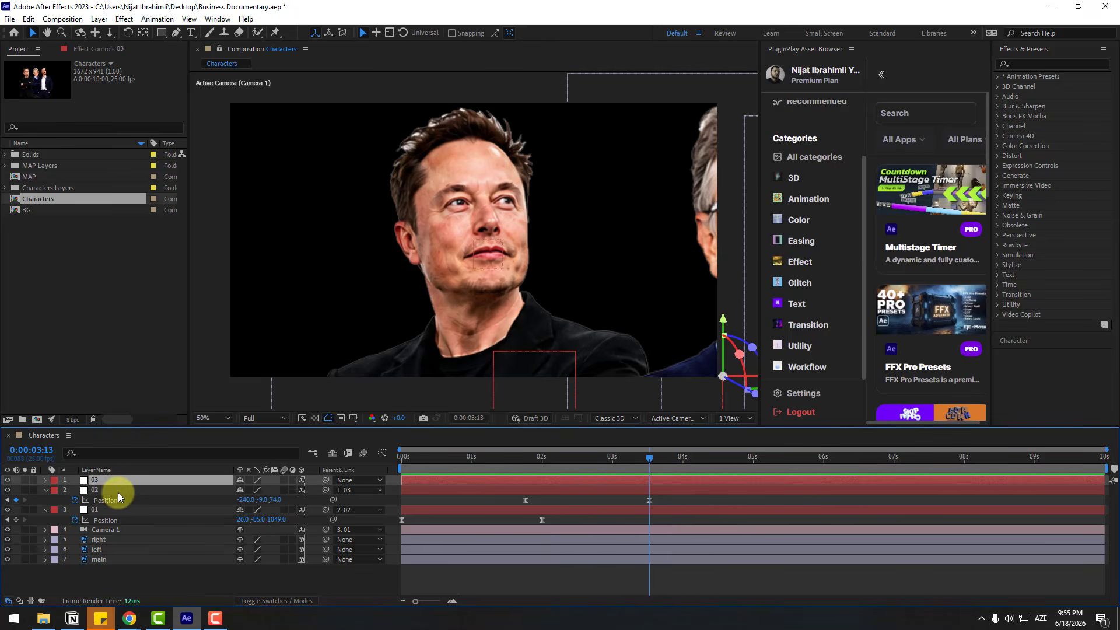
pyautogui.press('p')
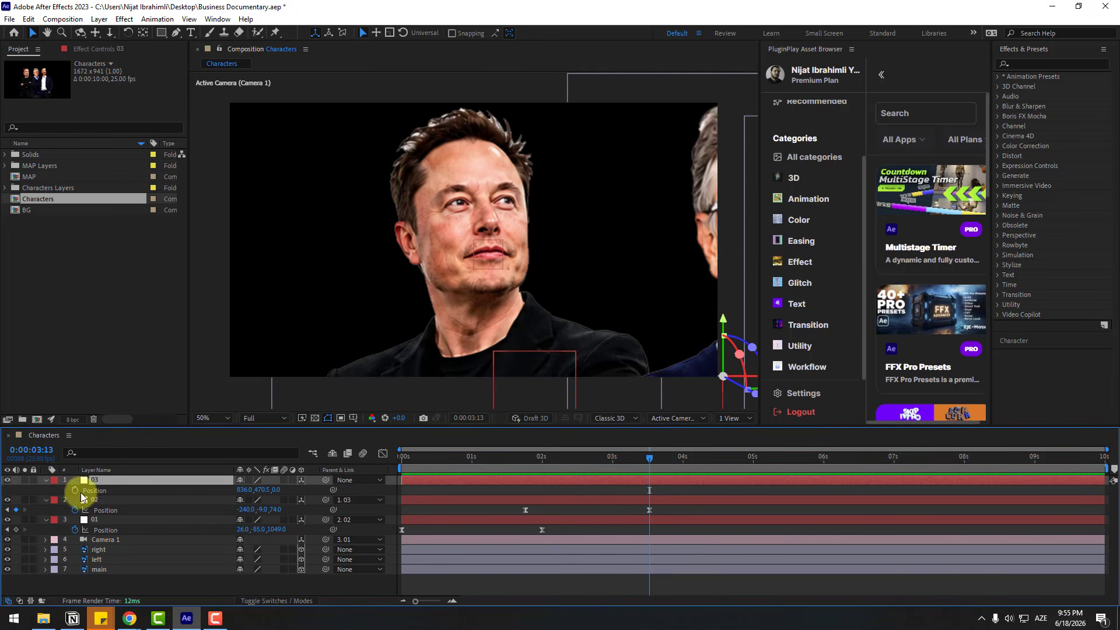
pyautogui.moveTo(650, 490); pyautogui.dragTo(625, 490)
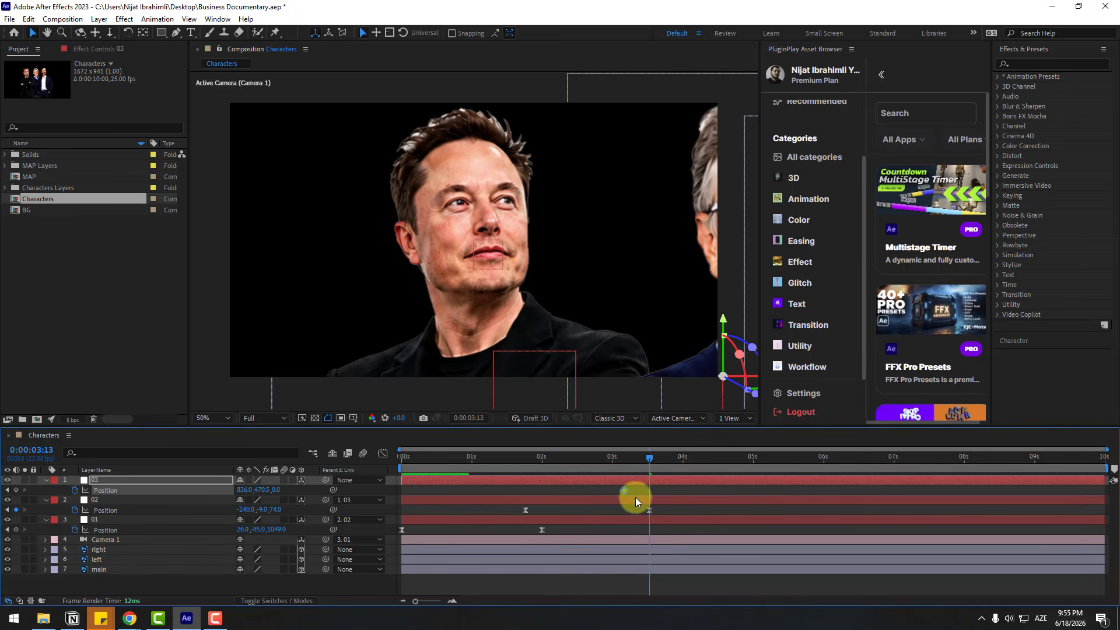
# Keyframe null 03's Position at 0:00:04:23 to about 1300, 438.5, 41, framing the right character with Title/Action Safe guides on
pyautogui.click(752, 459)
pyautogui.moveTo(752, 459); pyautogui.dragTo(747, 459)
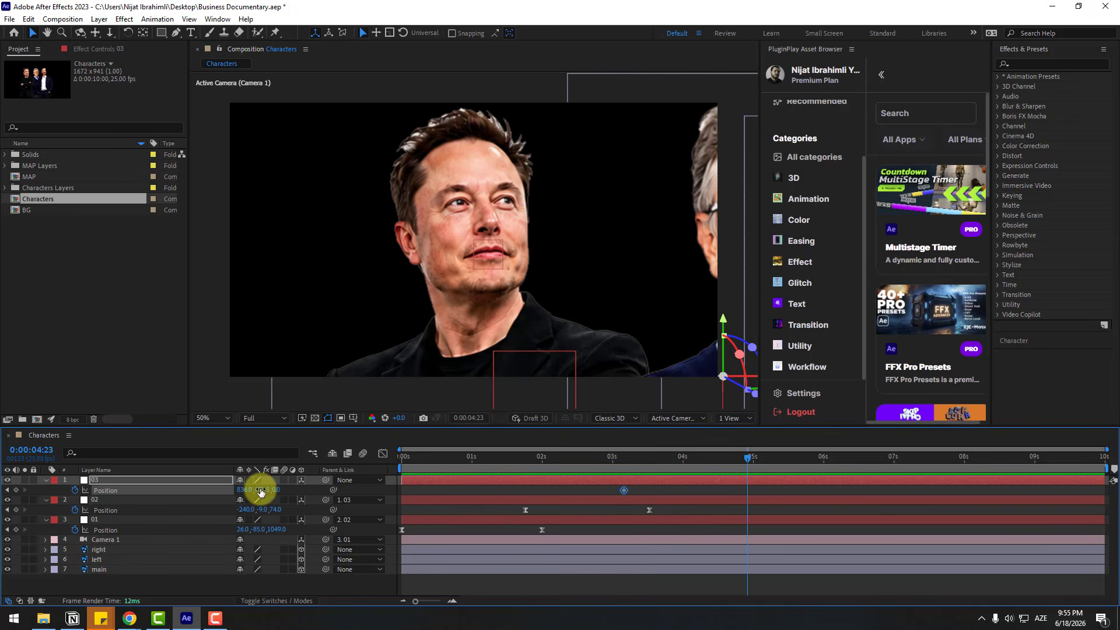
pyautogui.moveTo(248, 494)
pyautogui.mouseDown()
pyautogui.moveTo(262, 484)
pyautogui.moveTo(407, 489)
pyautogui.moveTo(465, 474)
pyautogui.moveTo(254, 491)
pyautogui.moveTo(327, 475)
pyautogui.moveTo(241, 490)
pyautogui.moveTo(252, 490)
pyautogui.mouseUp()
pyautogui.click(354, 419)
pyautogui.click(360, 432)
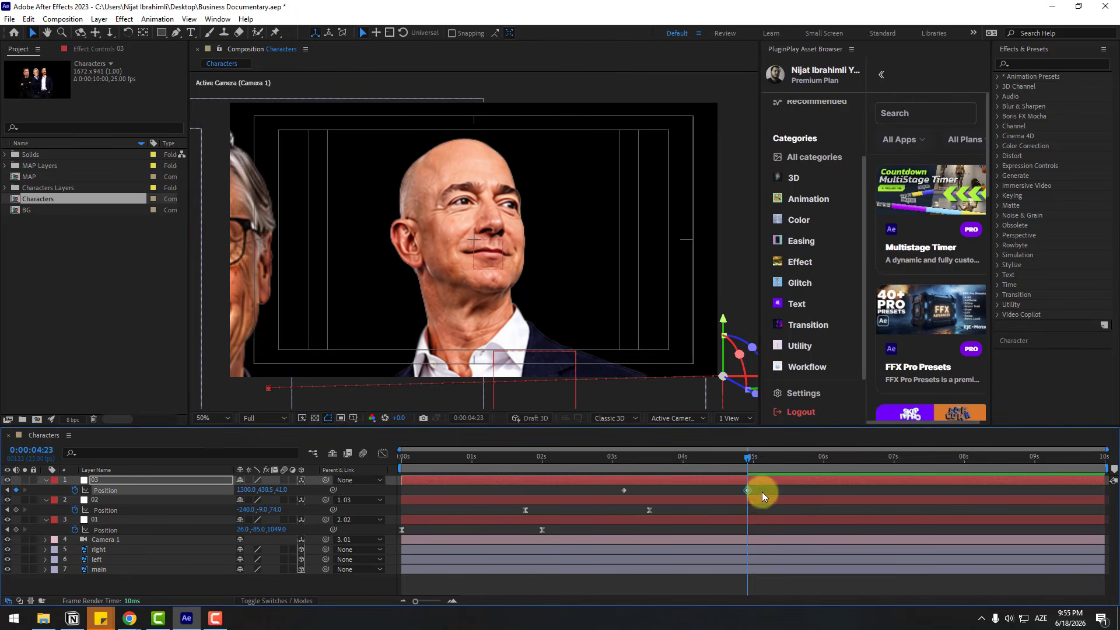
# Apply Easy Ease to both of null 03's Position keyframes
pyautogui.moveTo(762, 496); pyautogui.dragTo(611, 503)
pyautogui.rightClick(623, 493)
pyautogui.moveTo(676, 480)
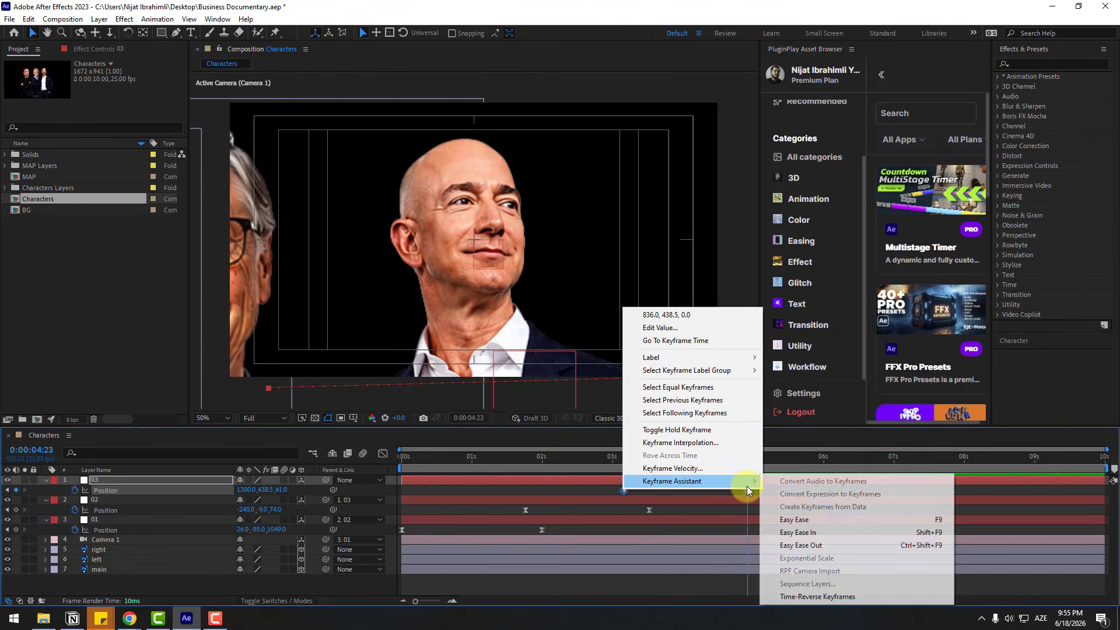
pyautogui.click(758, 522)
# Sharpen null 03's Position speed curve in the Graph Editor and preview the whole camera animation
pyautogui.click(381, 459)
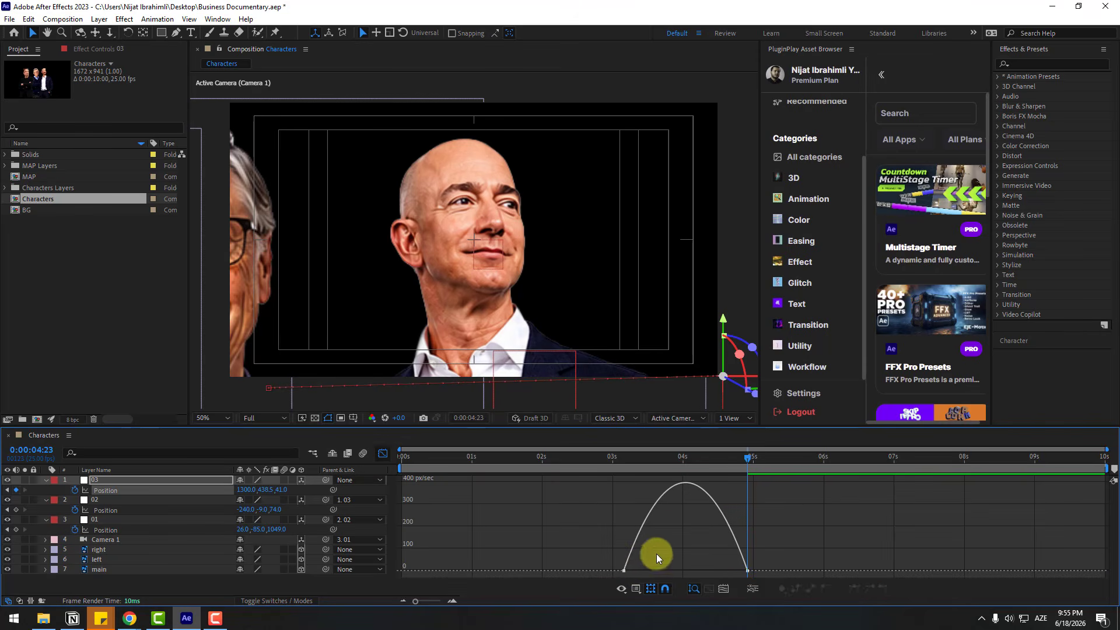
pyautogui.moveTo(653, 572); pyautogui.dragTo(711, 572)
pyautogui.click(387, 461)
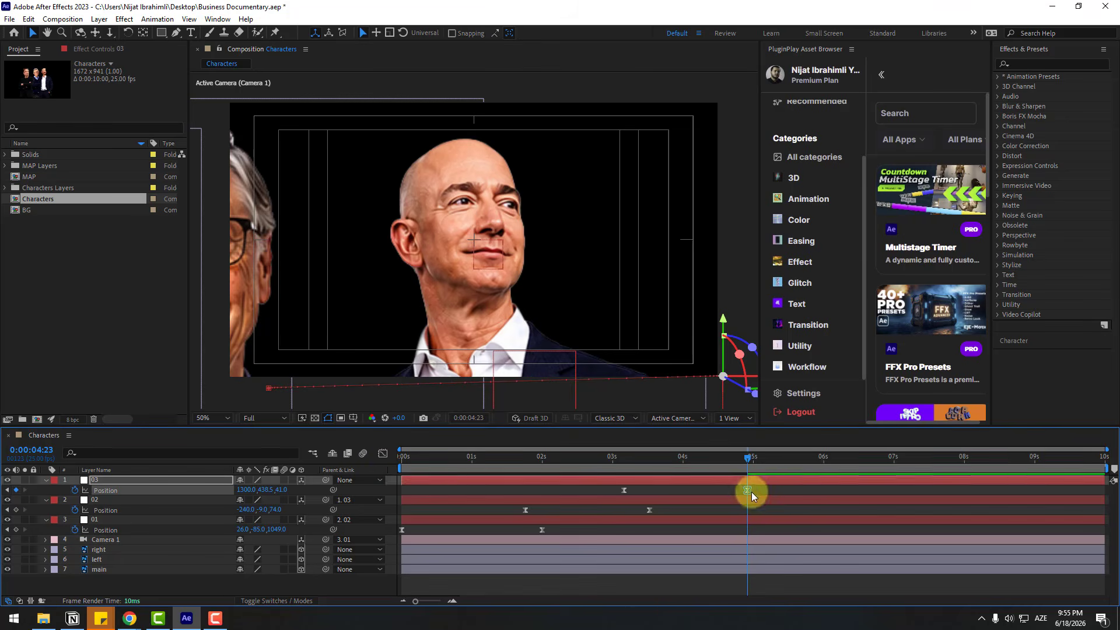
pyautogui.click(756, 489)
pyautogui.press('space')
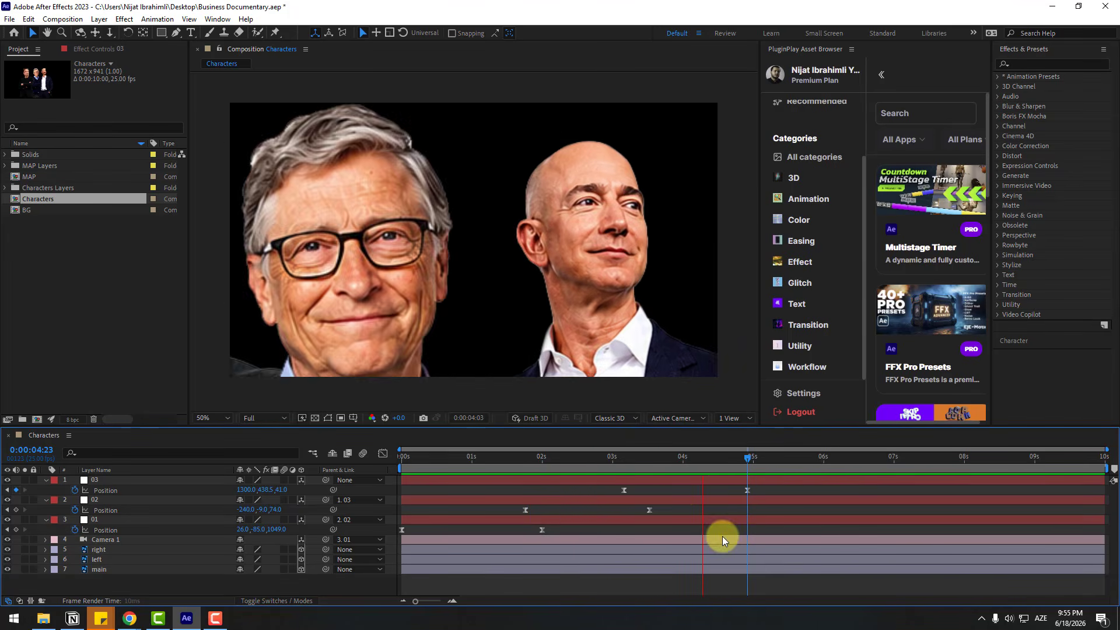
# Stop the preview and collapse the Position properties of nulls 03, 02 and 01
pyautogui.press('space')
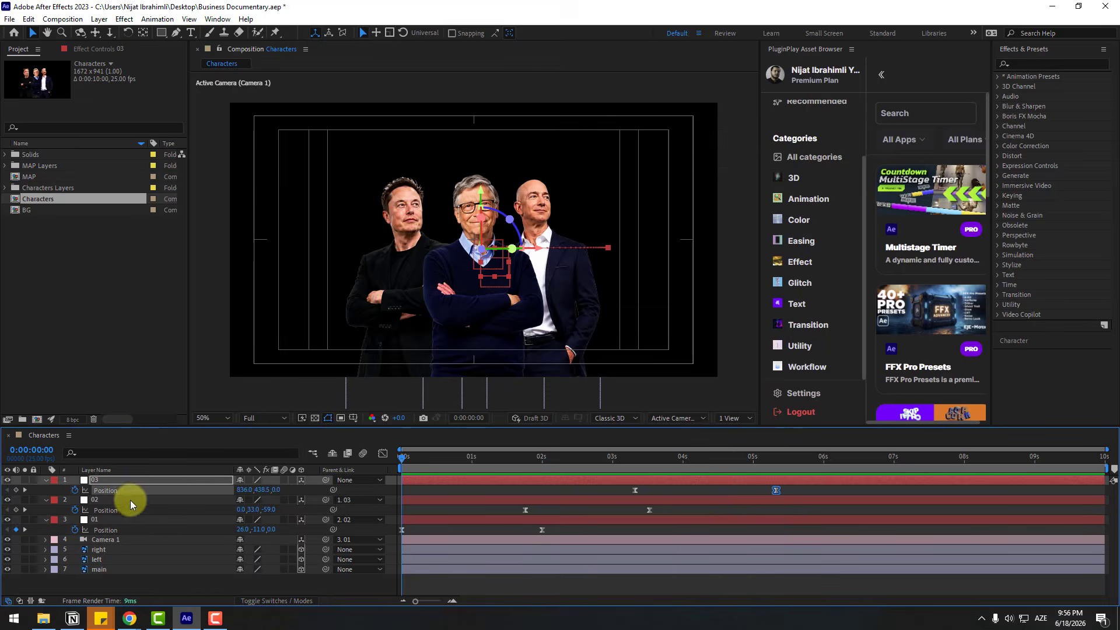
pyautogui.click(45, 480)
pyautogui.click(46, 490)
pyautogui.click(46, 499)
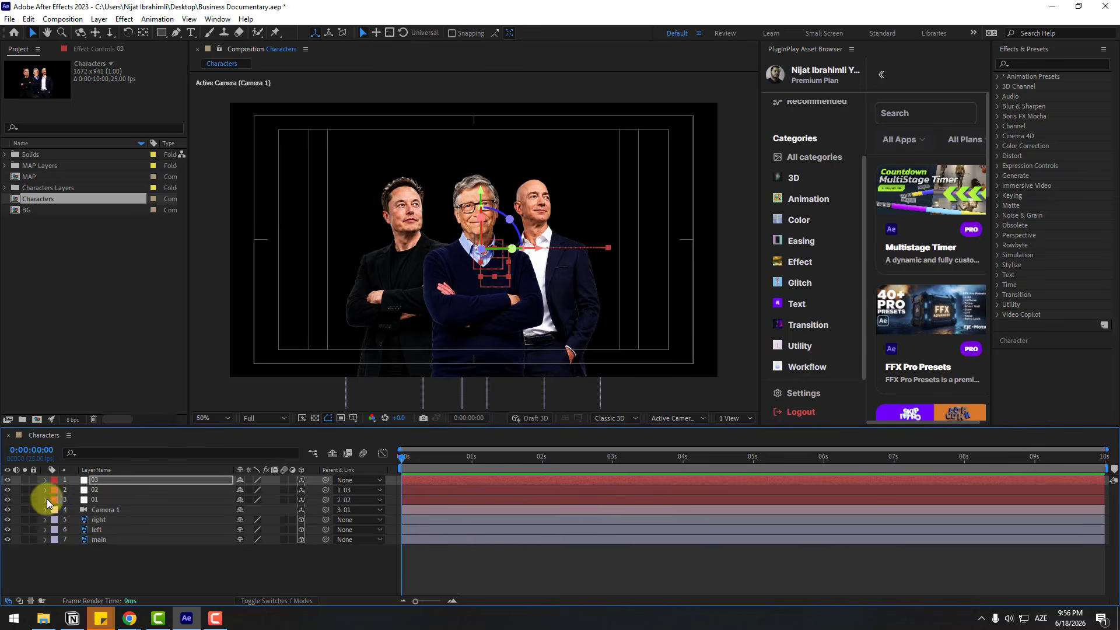
# Create a black 1672 × 941 px solid named BG and place it below all other layers
pyautogui.rightClick(114, 563)
pyautogui.moveTo(230, 430)
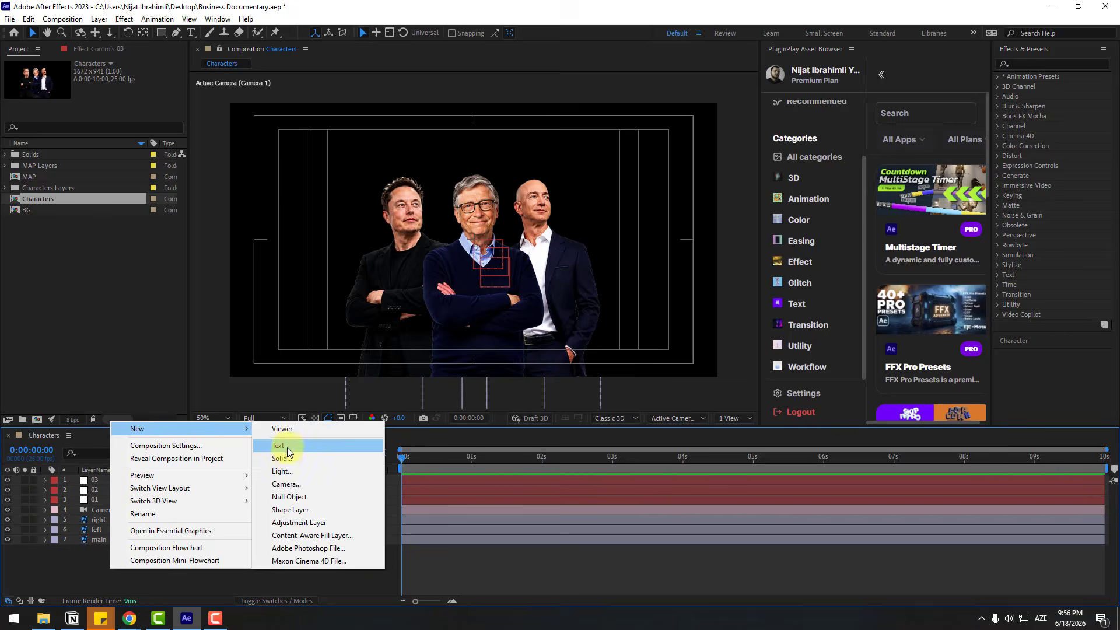
pyautogui.click(326, 458)
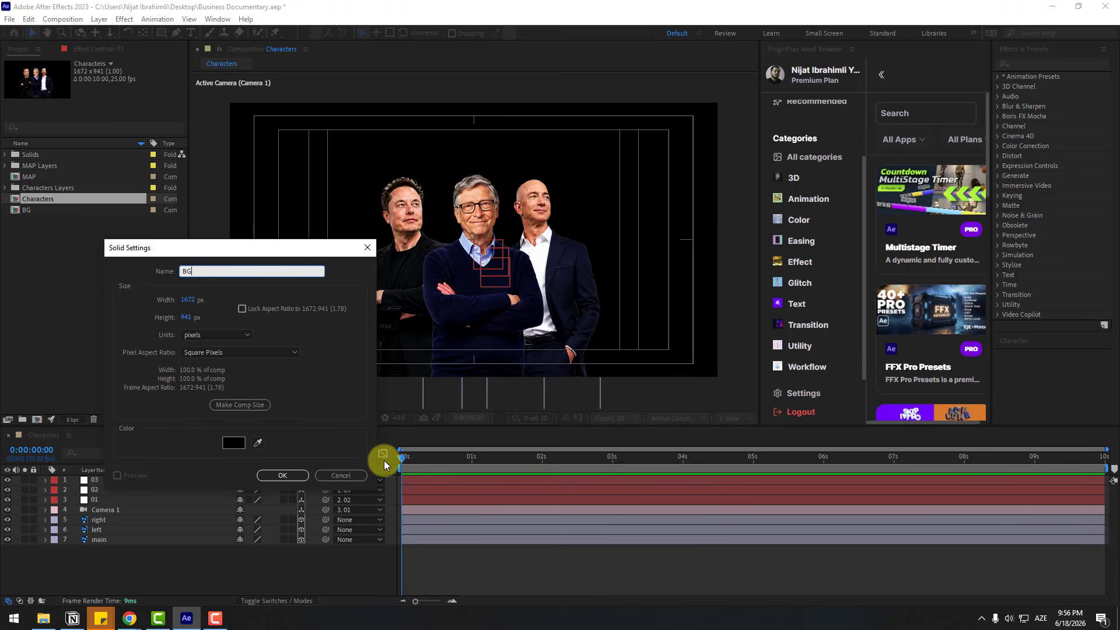
pyautogui.click(282, 476)
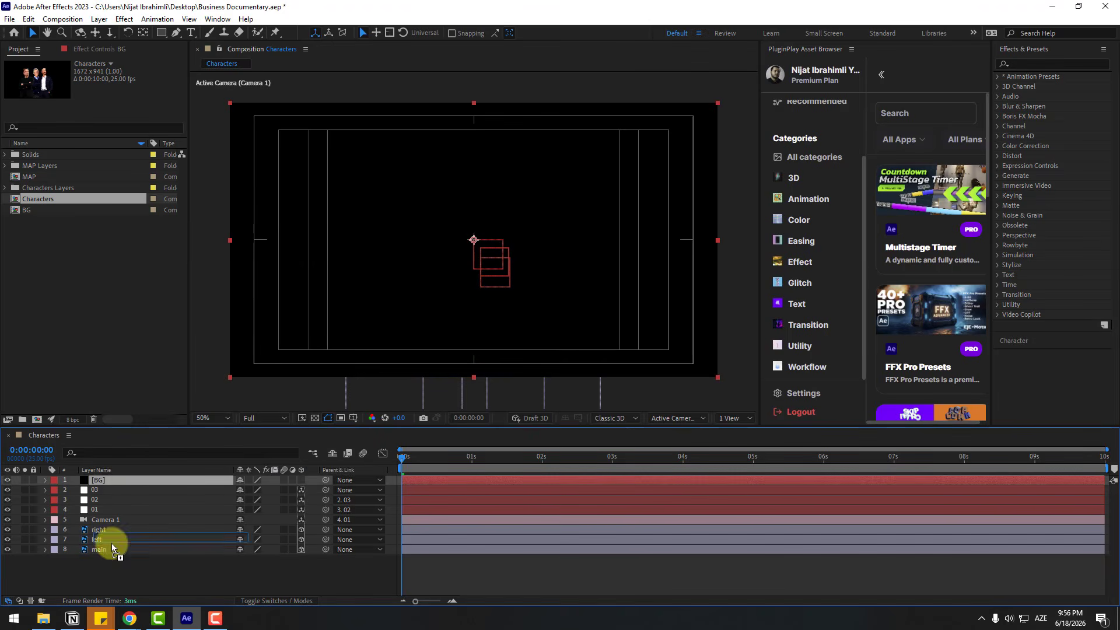
pyautogui.moveTo(111, 544); pyautogui.dragTo(117, 555)
# Apply the Fill effect to the BG solid and set its color to dark gray 171717
pyautogui.click(1023, 64)
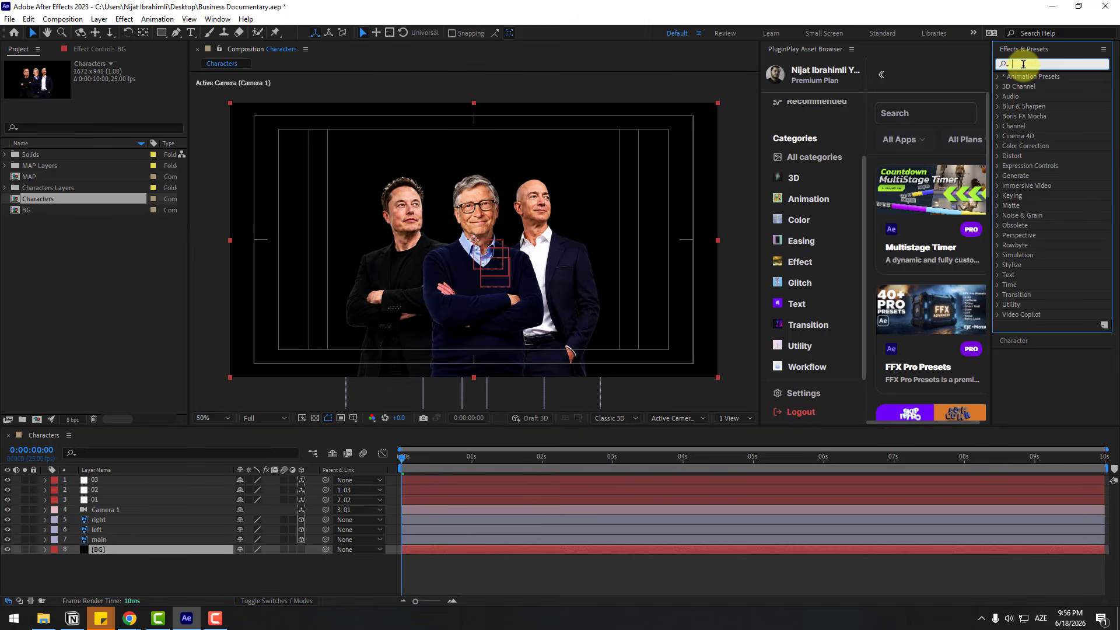
pyautogui.write('fill')
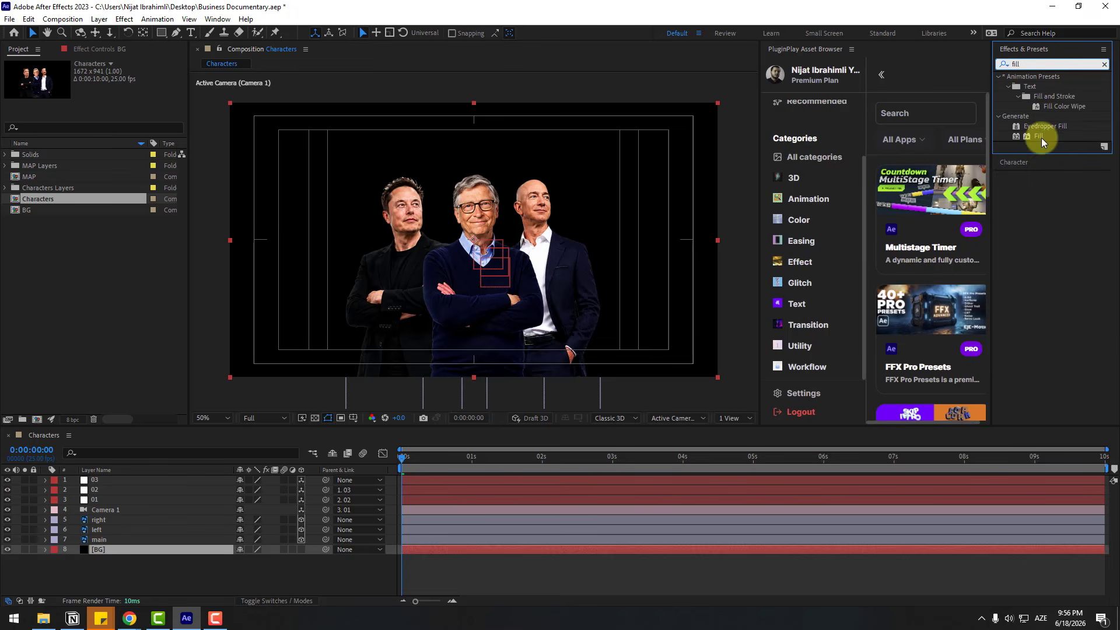
pyautogui.moveTo(1042, 142); pyautogui.dragTo(93, 549)
pyautogui.click(117, 105)
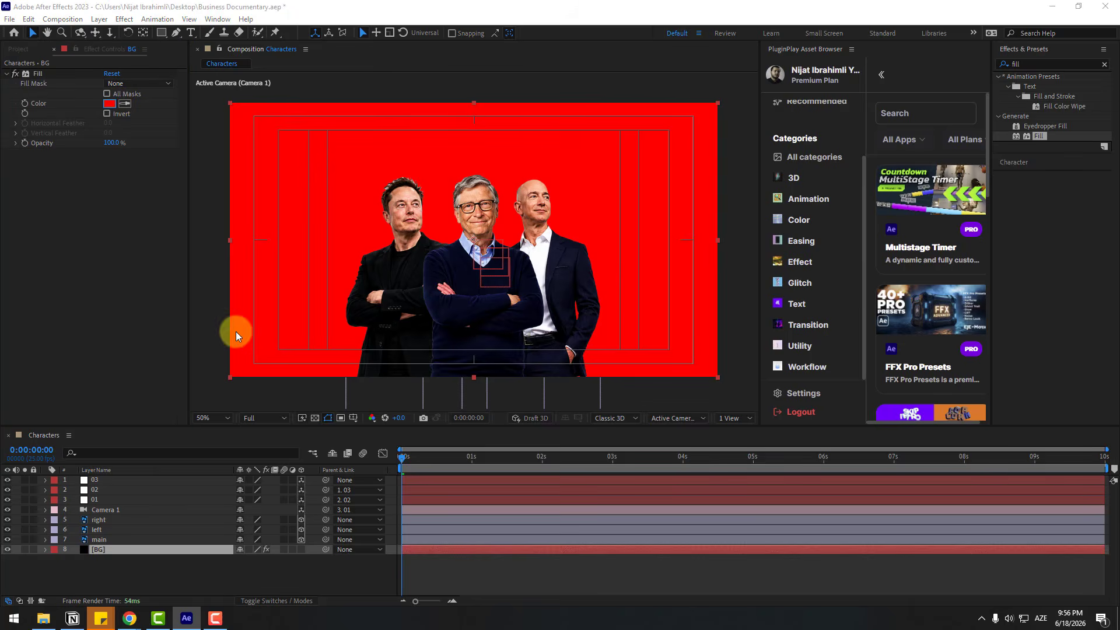
pyautogui.moveTo(370, 505); pyautogui.dragTo(318, 558)
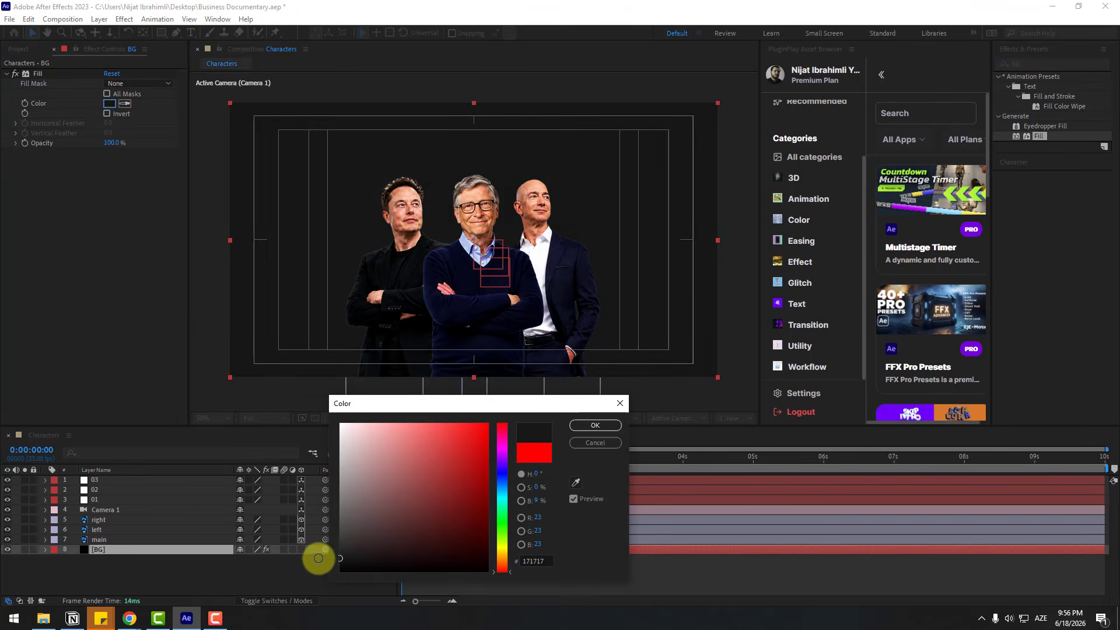
pyautogui.click(587, 422)
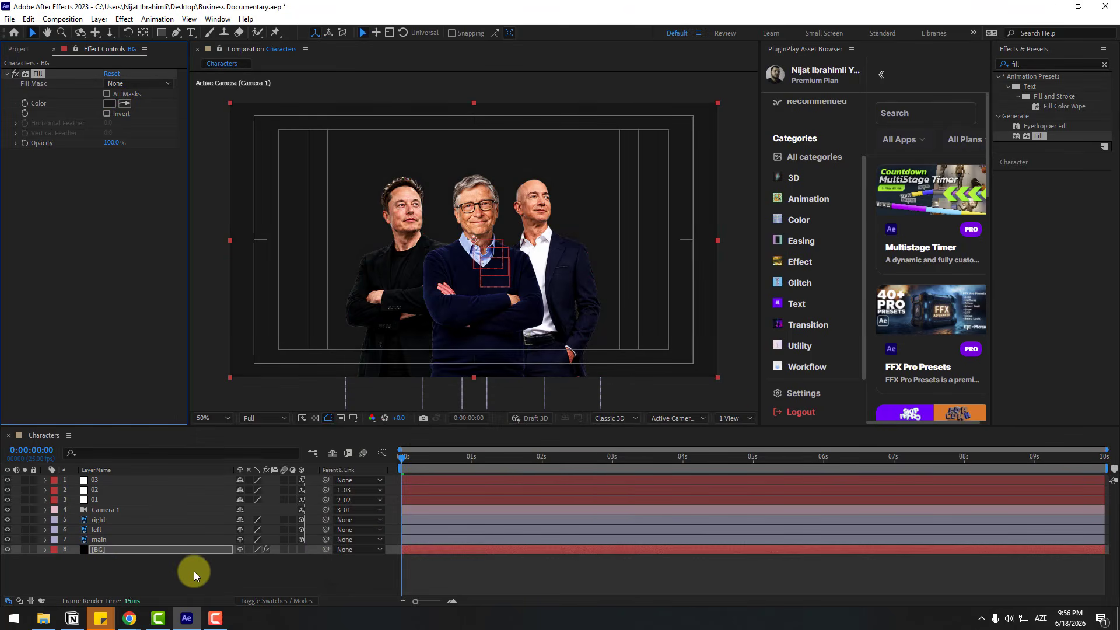
# Duplicate the BG solid, rename the copy grid, and delete the copy's Fill effect
pyautogui.click(96, 550)
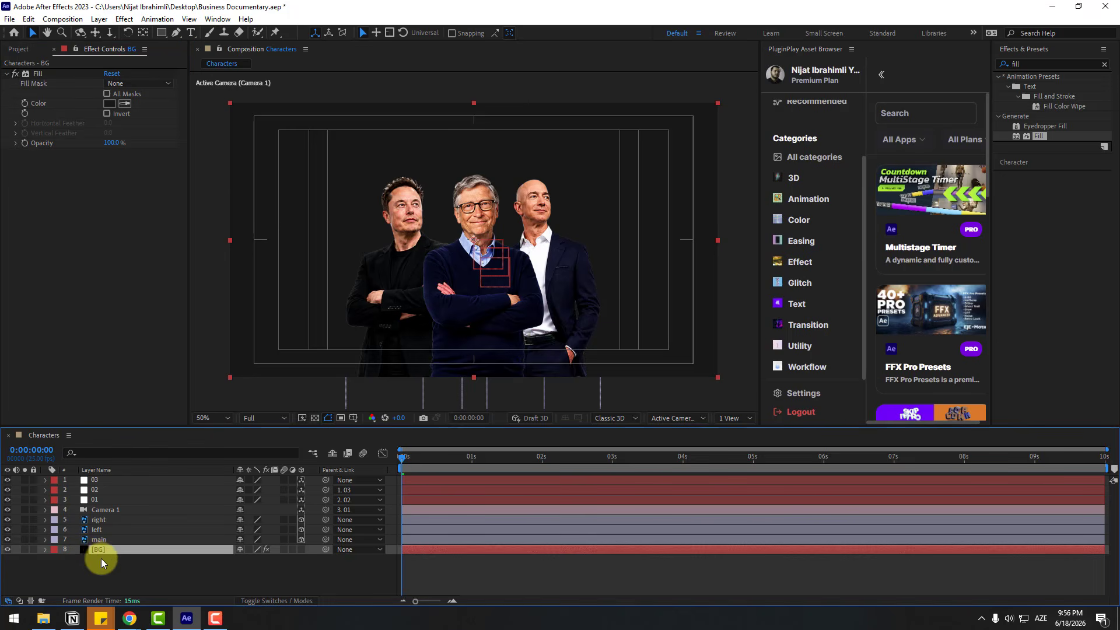
pyautogui.hotkey('ctrl', 'd')
pyautogui.press('Return')
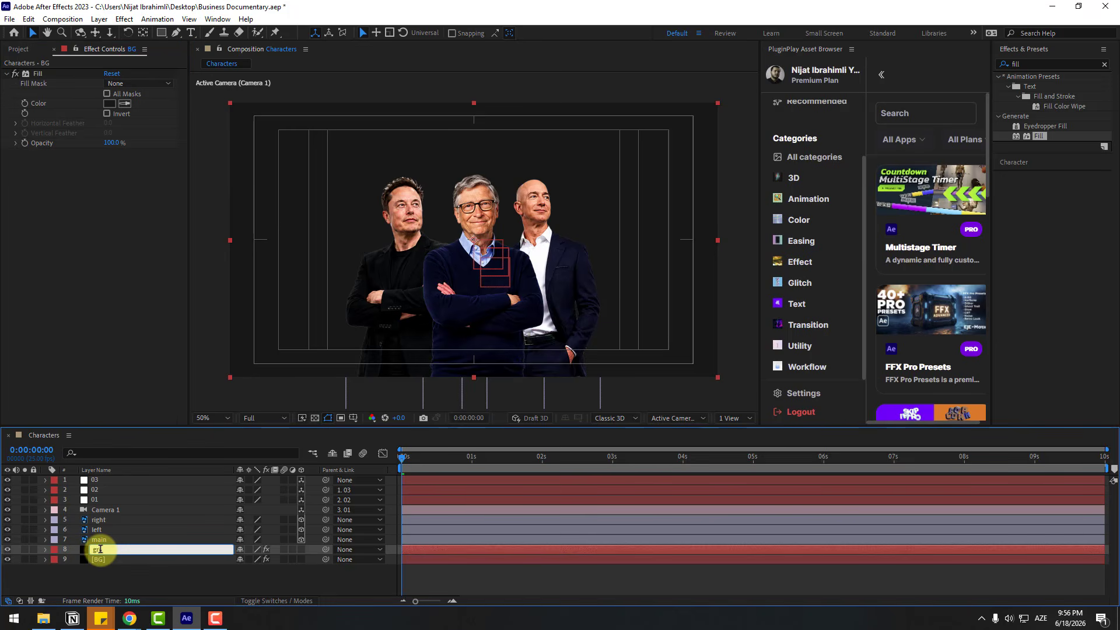
pyautogui.write('grid')
pyautogui.press('Return')
pyautogui.click(42, 75)
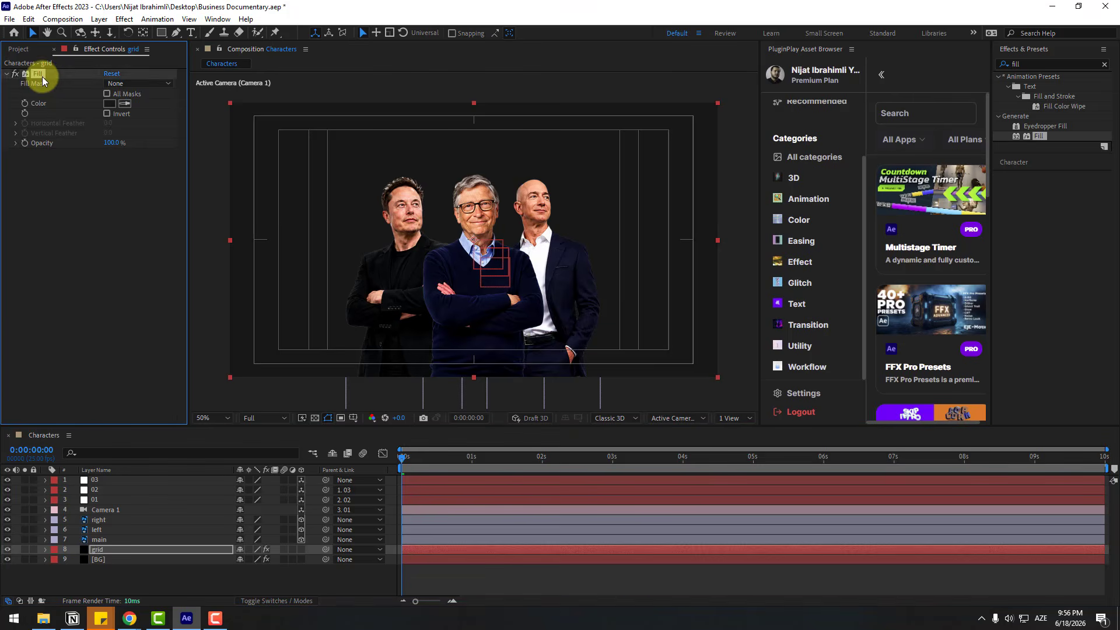
pyautogui.press('Delete')
# Apply the Grid effect to the grid layer with Size From on Width Slider, Border 3 and Opacity 8%
pyautogui.click(1018, 64)
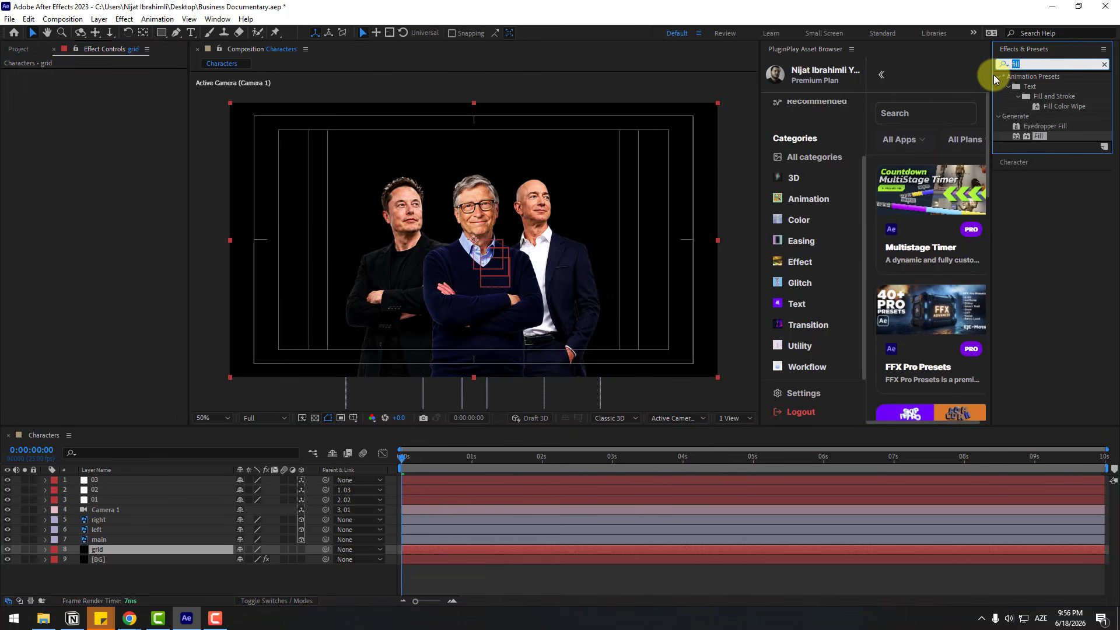
pyautogui.write('grid')
pyautogui.moveTo(1029, 166); pyautogui.dragTo(104, 548)
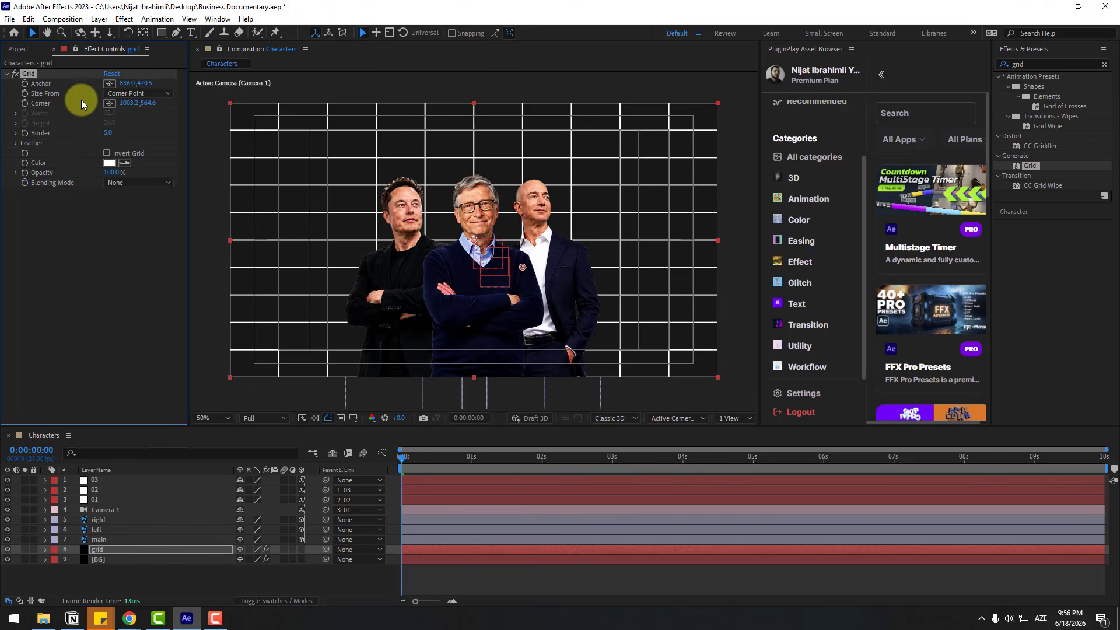
pyautogui.click(111, 93)
pyautogui.click(125, 113)
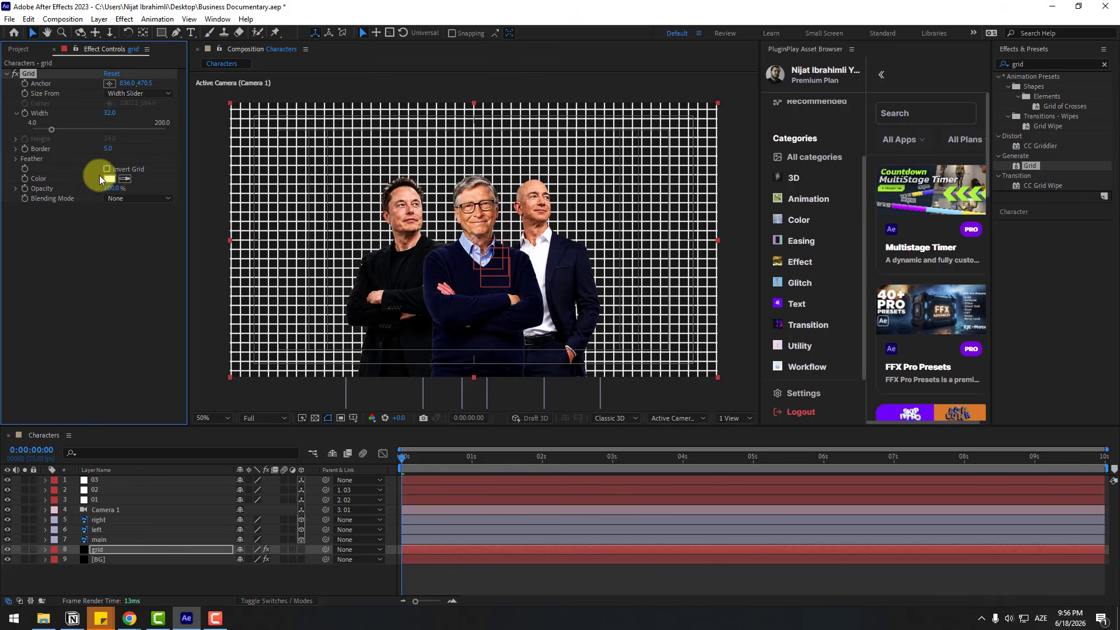
pyautogui.moveTo(106, 191); pyautogui.dragTo(58, 191)
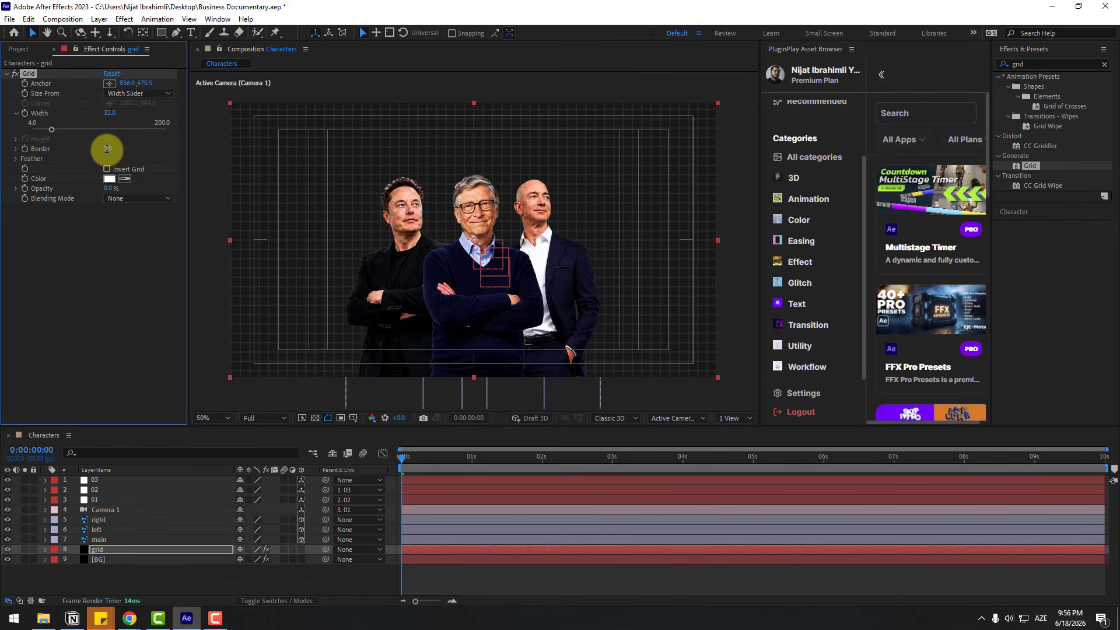
pyautogui.click(102, 576)
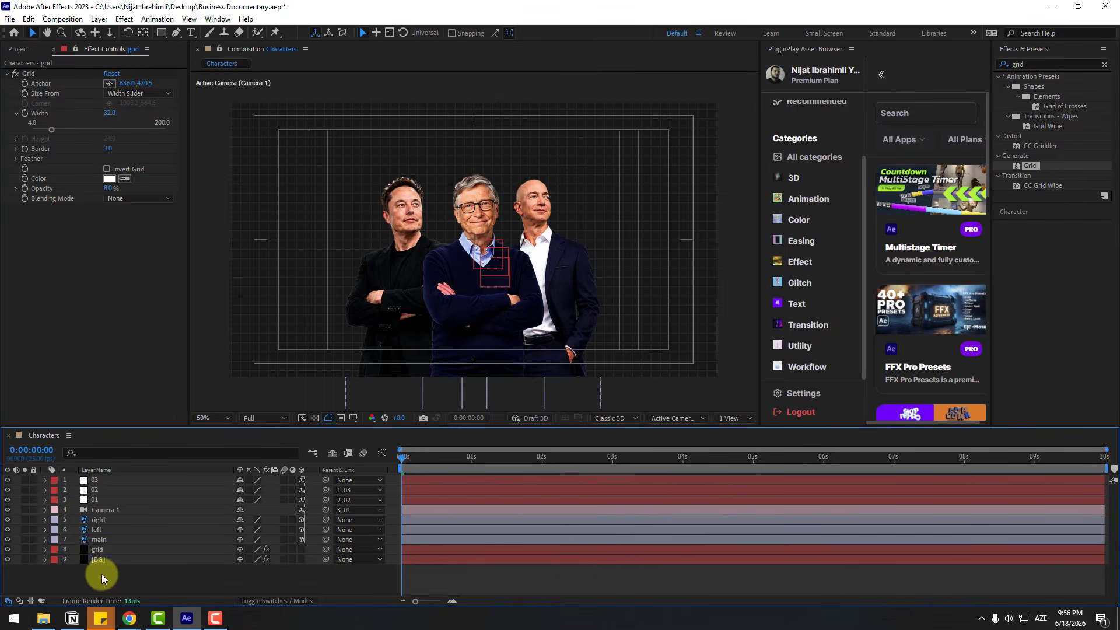
# Pre-compose the grid and BG solids into a new composition named BG
pyautogui.click(111, 559)
pyautogui.keyDown('shift'); pyautogui.click(113, 551); pyautogui.keyUp('shift')
pyautogui.rightClick(110, 555)
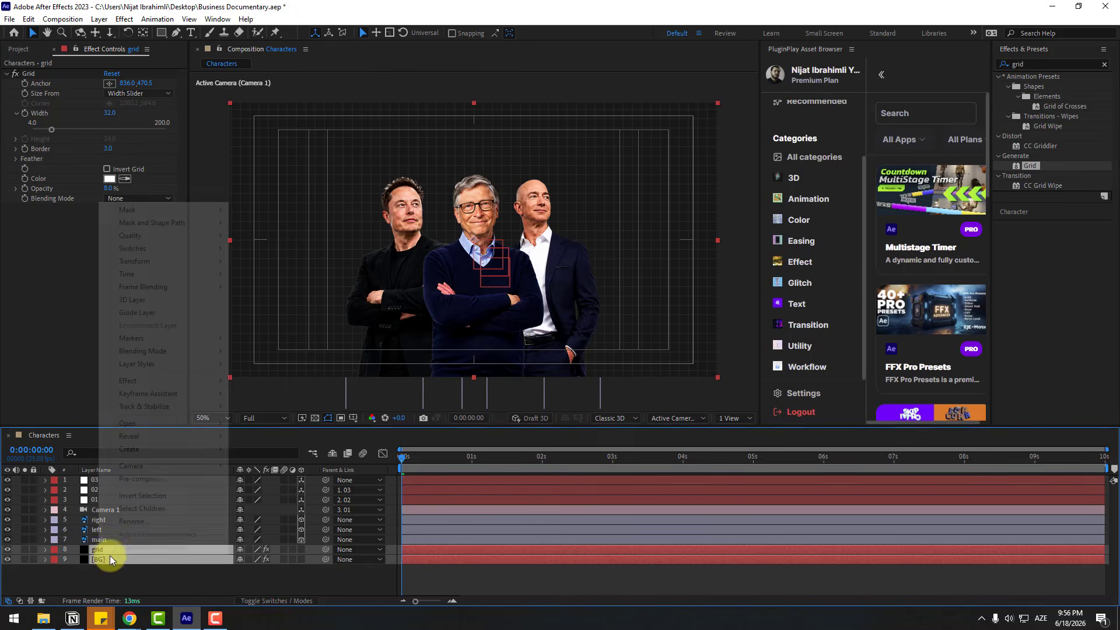
pyautogui.click(174, 486)
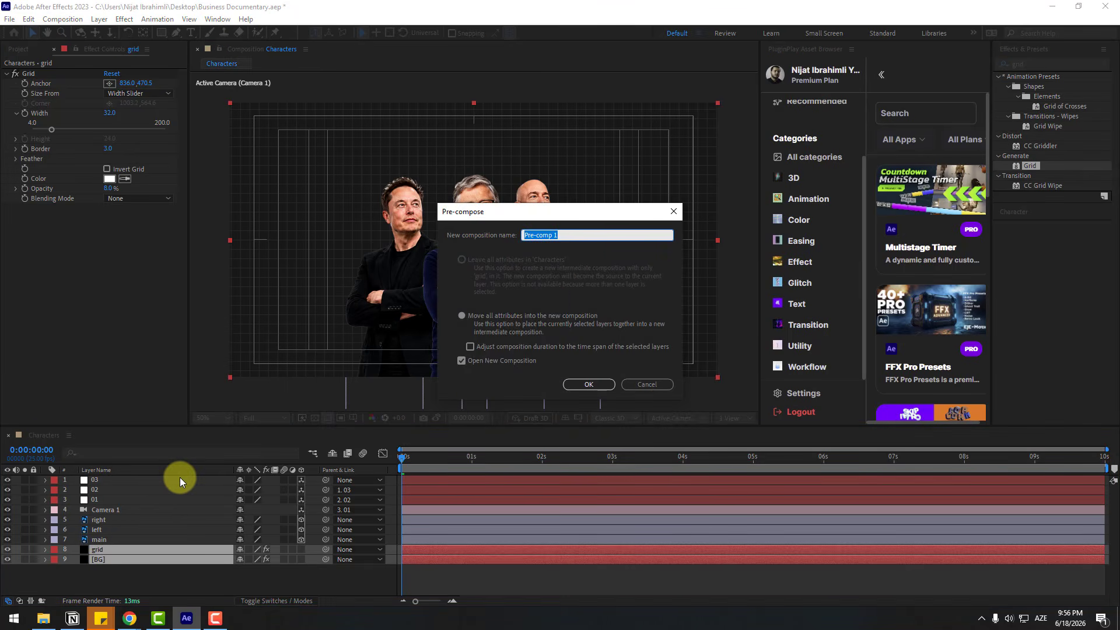
pyautogui.write('BG')
pyautogui.click(587, 386)
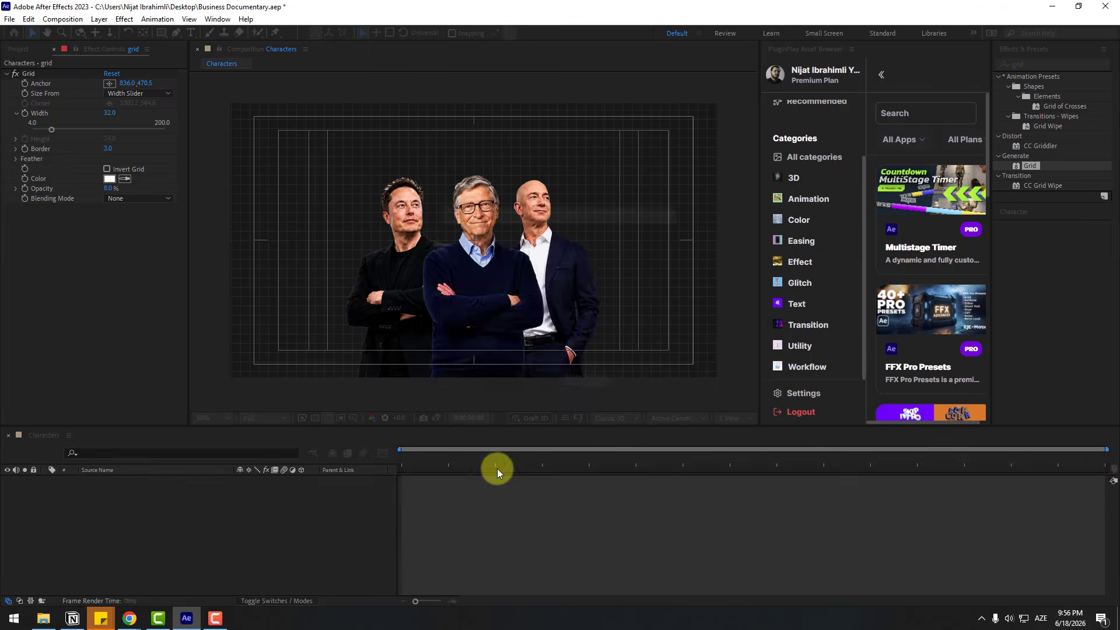
# Check the grid and BG layers inside the BG pre-composition and return to the Characters composition
pyautogui.click(107, 479)
pyautogui.click(103, 489)
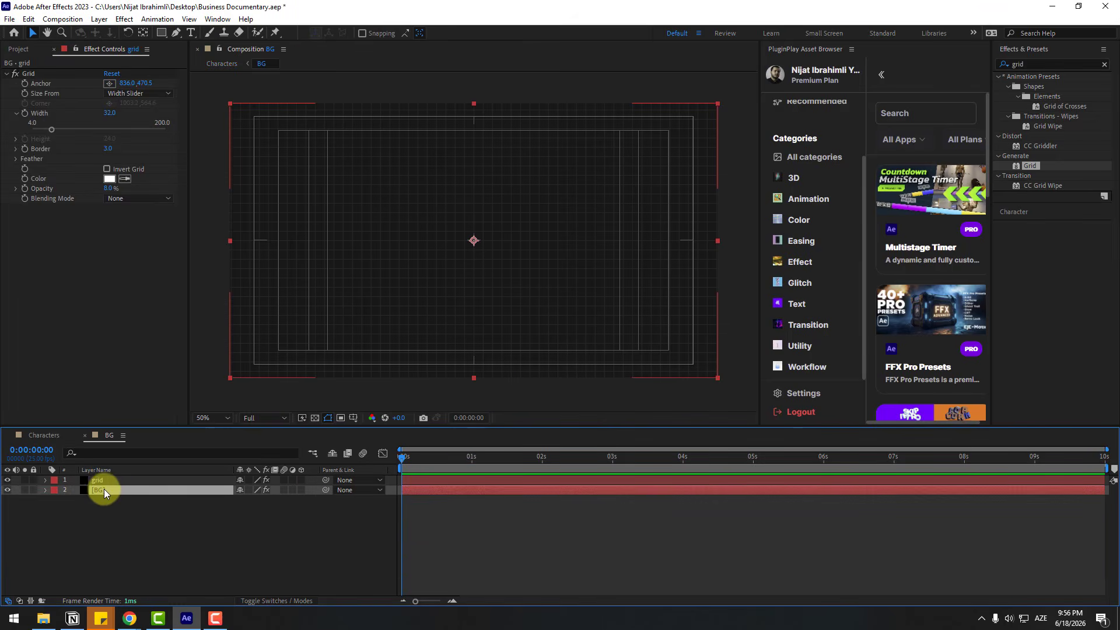
pyautogui.click(105, 482)
pyautogui.click(104, 488)
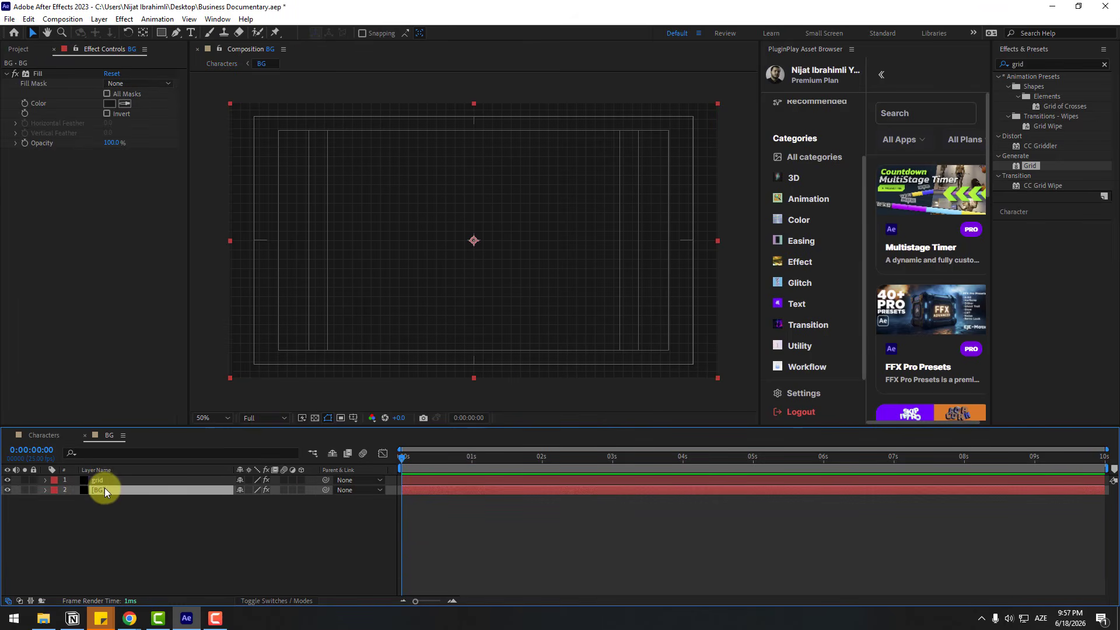
pyautogui.click(36, 434)
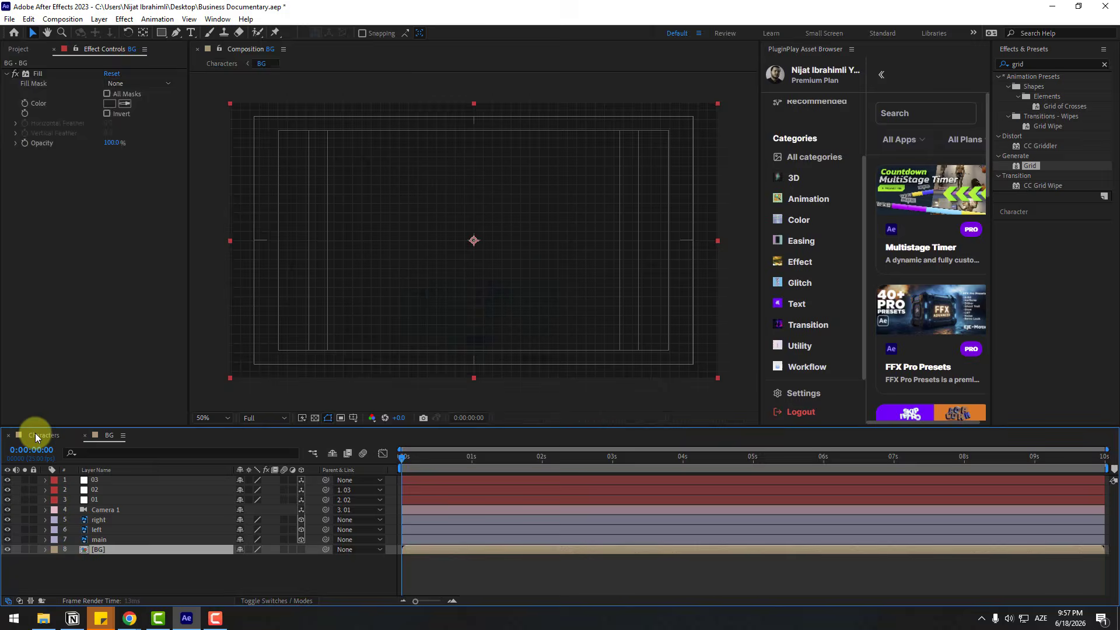
# Make the BG pre-composition a 3D layer, push it slightly back in depth, and scale it to 106%
pyautogui.click(300, 549)
pyautogui.moveTo(314, 316); pyautogui.dragTo(300, 298)
pyautogui.press('s')
pyautogui.moveTo(251, 559); pyautogui.dragTo(255, 559)
pyautogui.moveTo(409, 456); pyautogui.dragTo(531, 456)
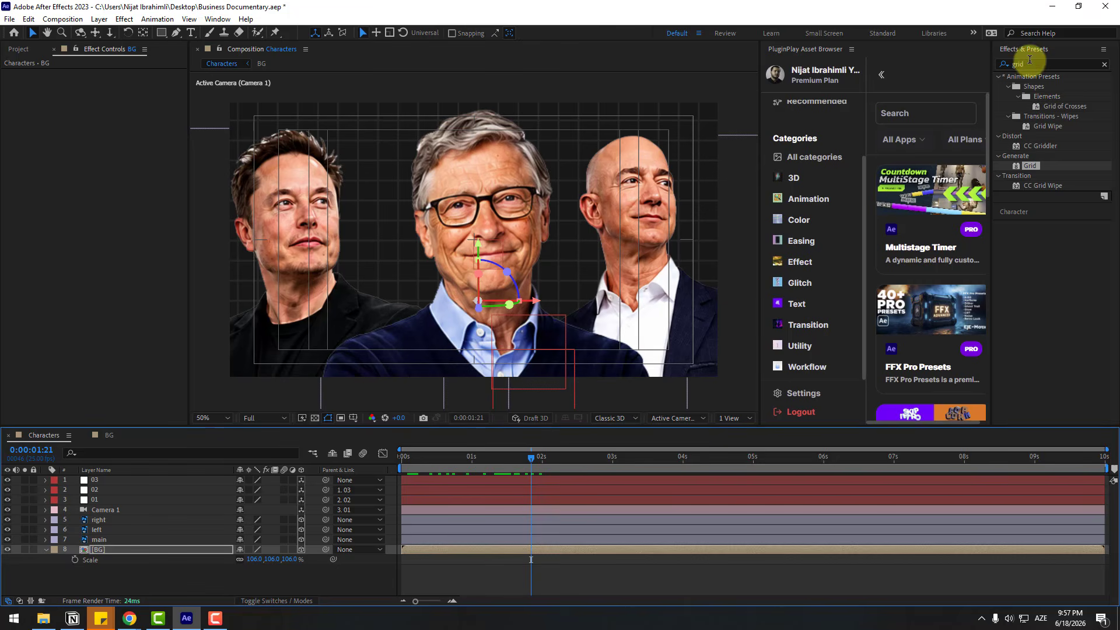
# Apply the Black & White effect to the main, left and right character layers
pyautogui.click(1032, 63)
pyautogui.write('black')
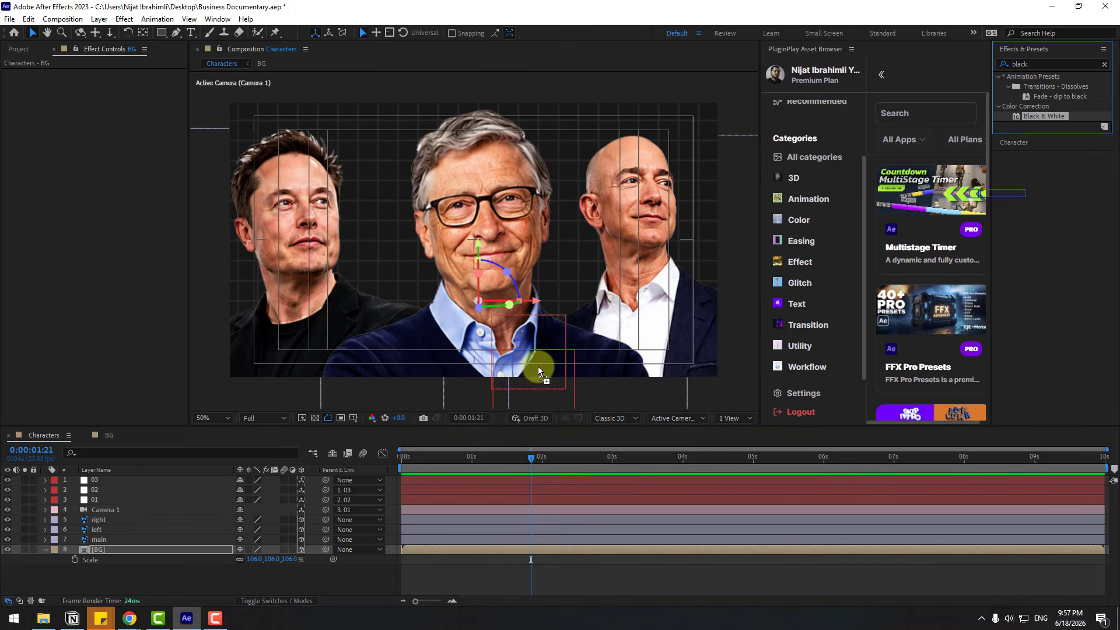
pyautogui.moveTo(1044, 116); pyautogui.dragTo(94, 539)
pyautogui.moveTo(1041, 116); pyautogui.dragTo(100, 532)
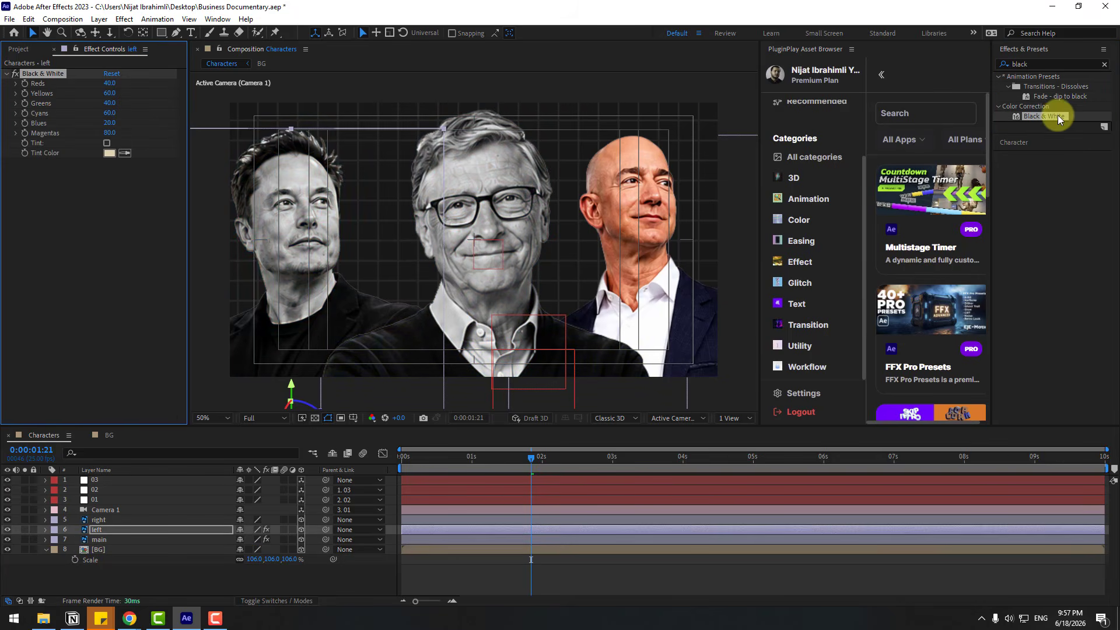
pyautogui.moveTo(1044, 116); pyautogui.dragTo(125, 525)
pyautogui.moveTo(124, 522); pyautogui.dragTo(125, 521)
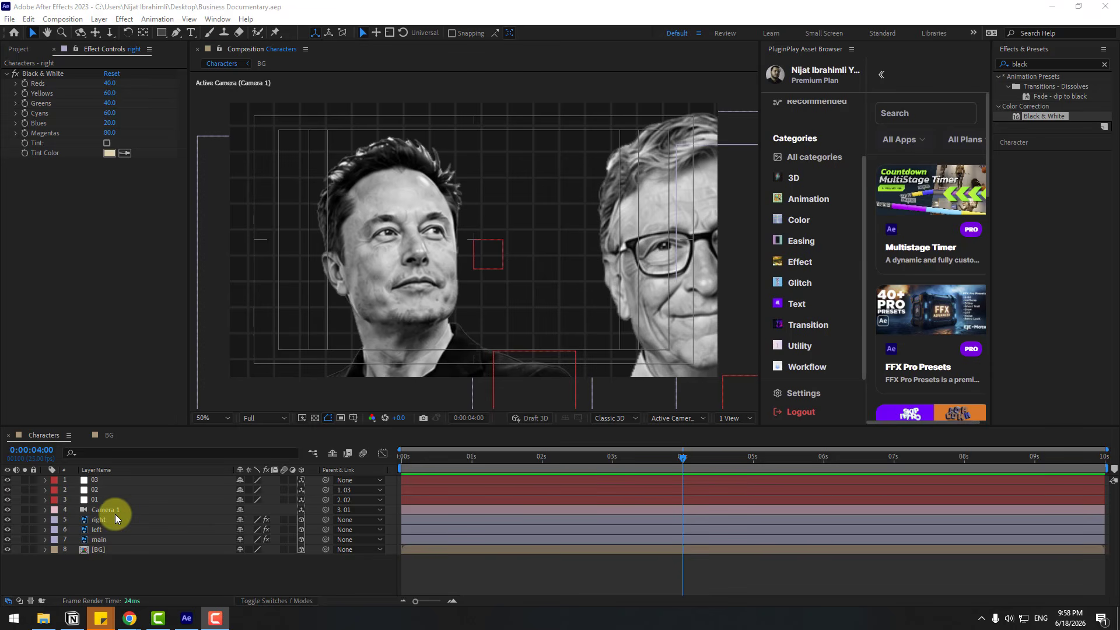
# Turn on Depth of Field in Camera 1's Camera Options
pyautogui.click(111, 511)
pyautogui.click(46, 509)
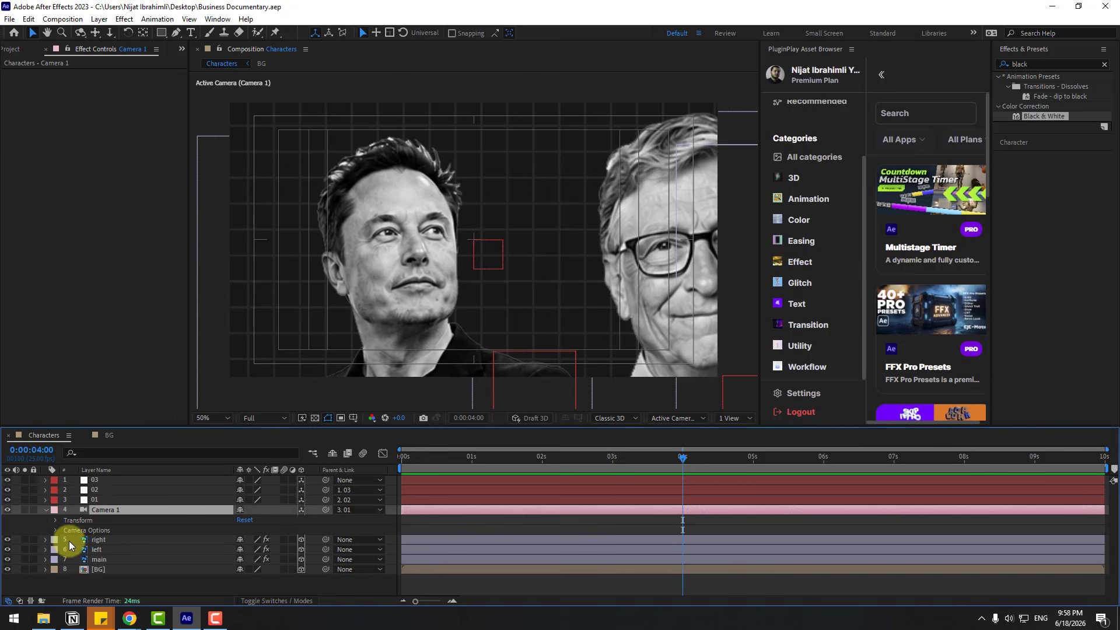
pyautogui.click(55, 530)
pyautogui.scroll(-2, 97, 542)
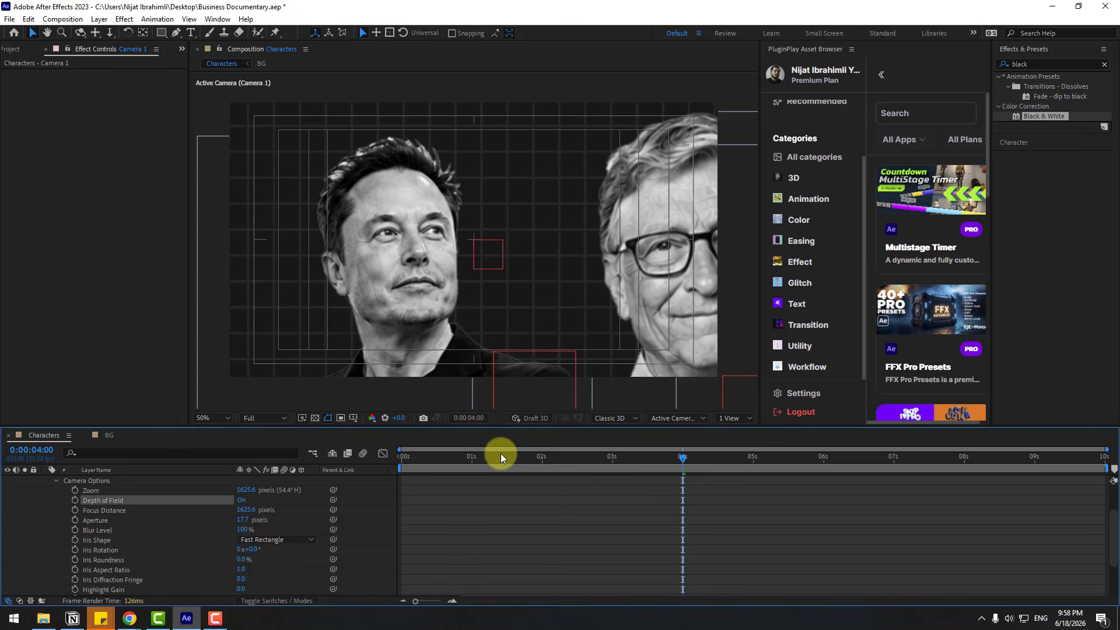
# At 0:00:02:03, set Camera 1's Focus Distance to 524.6, Aperture to 246.7 pixels and Blur Level to 150%
pyautogui.moveTo(500, 457); pyautogui.dragTo(551, 455)
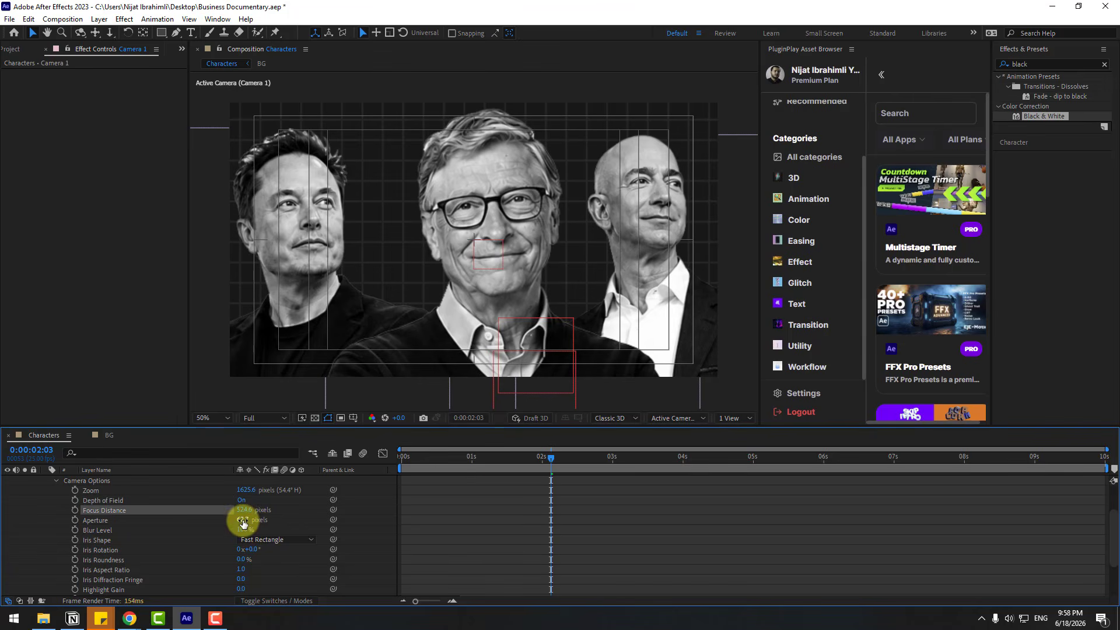
pyautogui.moveTo(243, 520); pyautogui.dragTo(350, 517)
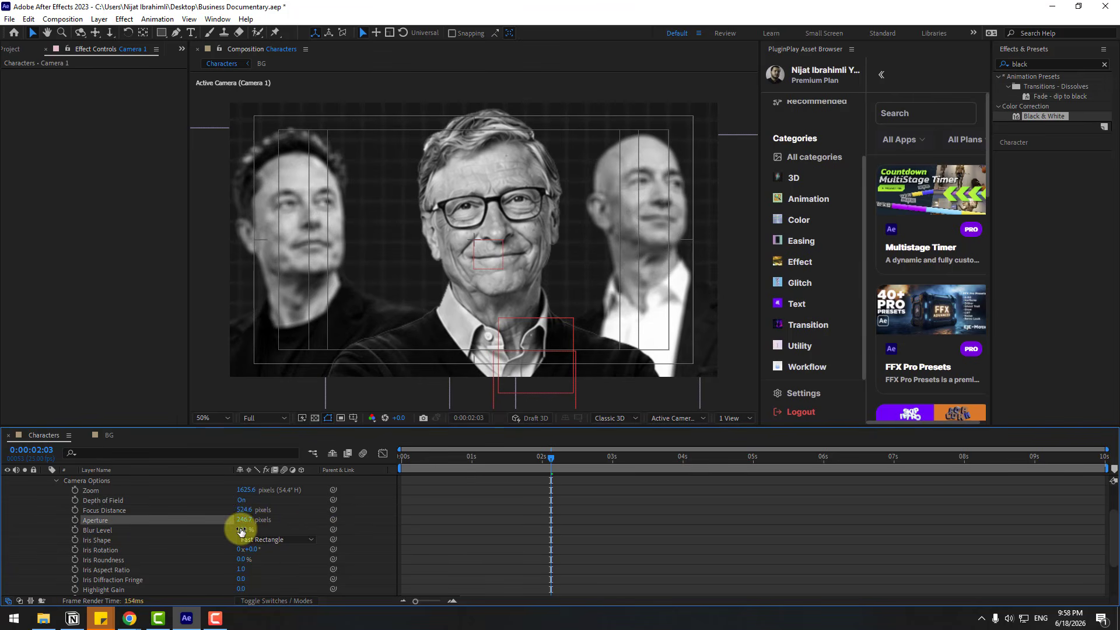
pyautogui.write('150')
pyautogui.press('Return')
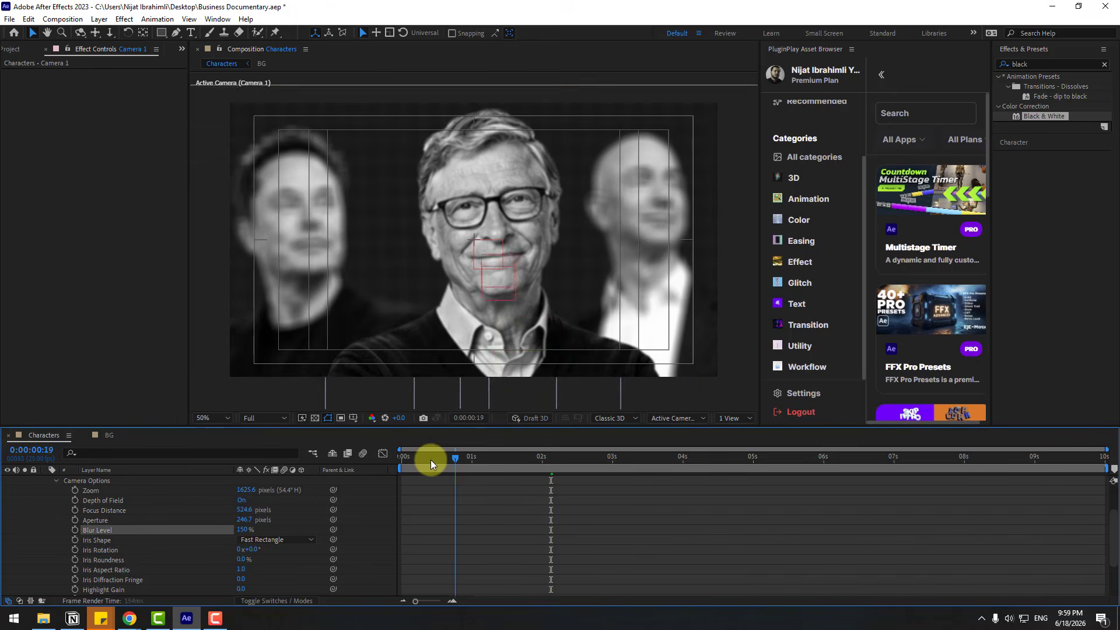
# Keyframe Camera 1's Focus Distance at 0:00:02:00 and raise its value in a second keyframe at the composition's start
pyautogui.press('Home')
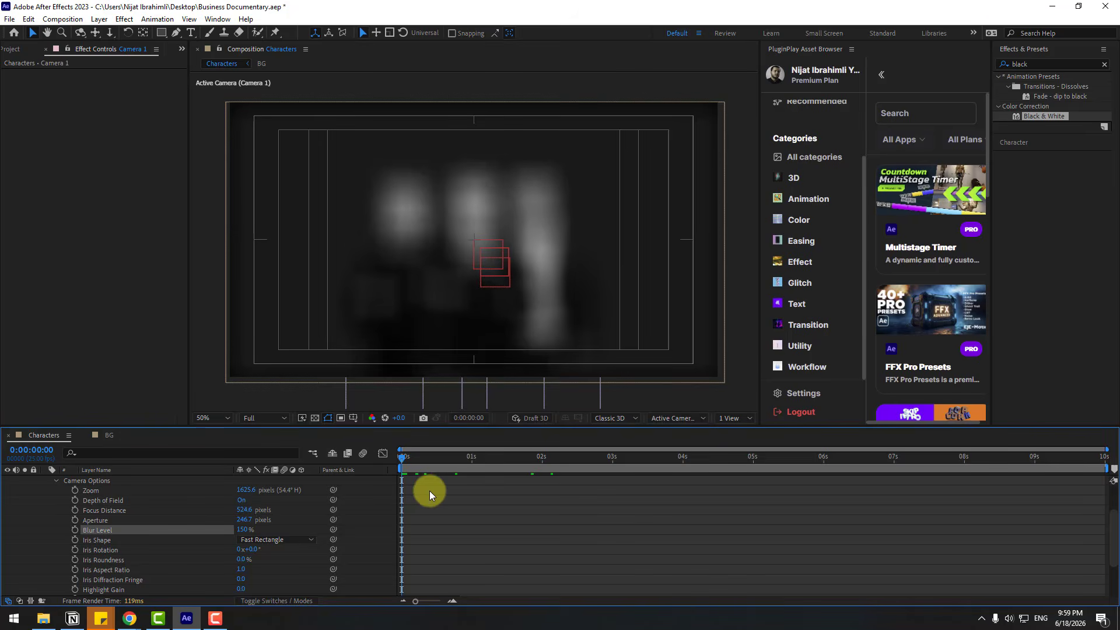
pyautogui.moveTo(527, 460); pyautogui.dragTo(541, 460)
pyautogui.scroll(2, 540, 517)
pyautogui.click(105, 500)
pyautogui.press('u')
pyautogui.scroll(-2, 149, 573)
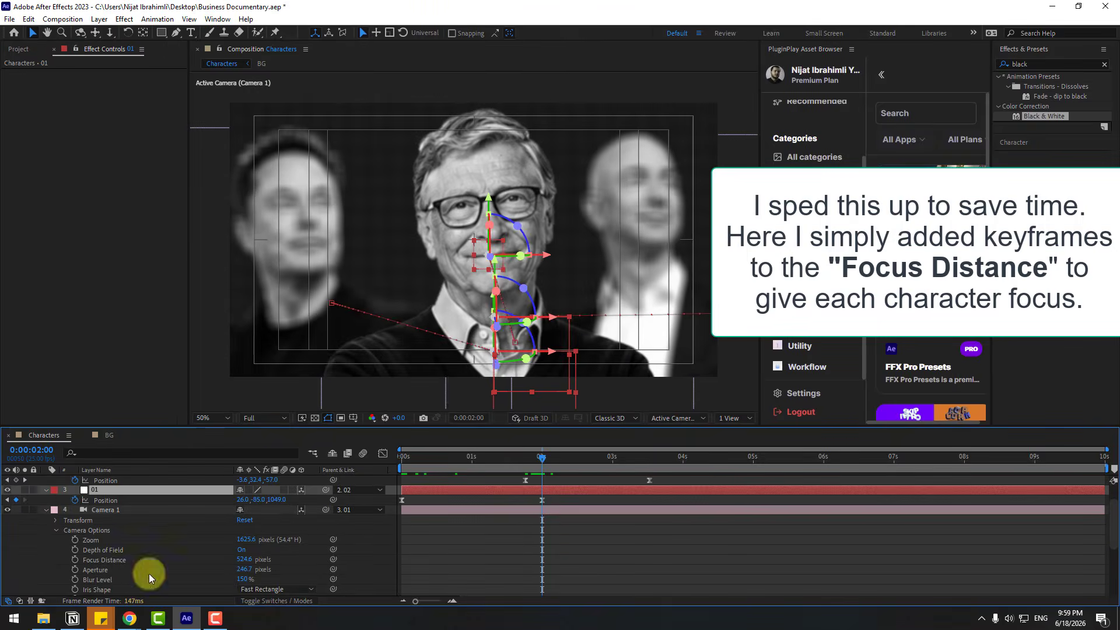
pyautogui.click(75, 529)
pyautogui.press('Home')
pyautogui.moveTo(240, 529); pyautogui.dragTo(400, 528)
pyautogui.moveTo(401, 459); pyautogui.dragTo(484, 460)
# Apply Easy Ease to both Focus Distance keyframes and preview the focus change
pyautogui.moveTo(574, 544); pyautogui.dragTo(397, 524)
pyautogui.press('F9')
pyautogui.press('space')
# Add the closing Focus Distance keyframes on Camera 1, end the work area after the last move, and preview the animation
pyautogui.press('space')
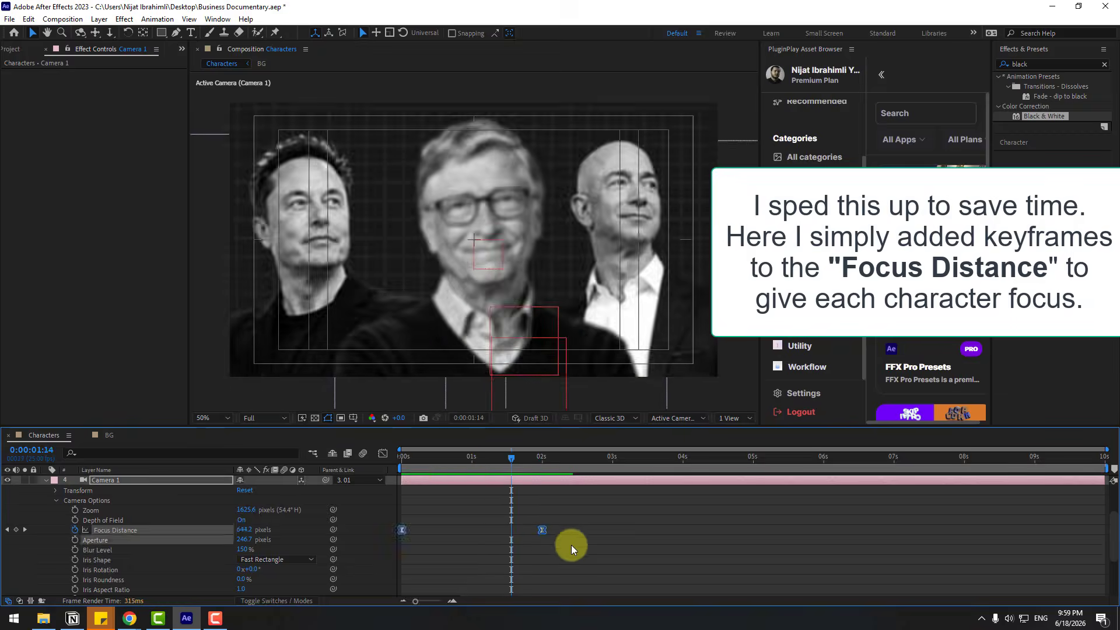
# Move the second Focus Distance keyframe earlier to about 1.6 s and add one with a higher value at about 3.2 s
pyautogui.click(572, 544)
pyautogui.moveTo(542, 529); pyautogui.dragTo(514, 529)
pyautogui.moveTo(511, 459); pyautogui.dragTo(624, 459)
pyautogui.moveTo(244, 530); pyautogui.dragTo(358, 530)
# Hold Camera 1's Focus Distance with a keyframe at about 4.2 s, then lower it at about 5 s for the next character
pyautogui.moveTo(623, 459); pyautogui.dragTo(695, 459)
pyautogui.click(15, 530)
pyautogui.moveTo(694, 459); pyautogui.dragTo(756, 459)
pyautogui.moveTo(244, 529); pyautogui.dragTo(194, 529)
# Add null 04 as the parent of null 03 and animate its Position from about 5 s to 6.6 s
pyautogui.moveTo(756, 459); pyautogui.dragTo(760, 459)
pyautogui.scroll(2, 502, 534)
pyautogui.hotkey('ctrl', 'alt', 'shift', 'y')
pyautogui.moveTo(326, 490); pyautogui.dragTo(120, 483)
pyautogui.moveTo(760, 460); pyautogui.dragTo(866, 460)
pyautogui.click(75, 490)
pyautogui.moveTo(280, 490); pyautogui.dragTo(210, 528)
pyautogui.scroll(-1, 210, 528)
pyautogui.moveTo(866, 459)
pyautogui.mouseDown()
pyautogui.moveTo(770, 459)
pyautogui.moveTo(866, 459)
pyautogui.mouseUp()
pyautogui.click(16, 579)
pyautogui.moveTo(244, 579); pyautogui.dragTo(504, 558)
pyautogui.moveTo(866, 459); pyautogui.dragTo(883, 460)
pyautogui.press('n')
pyautogui.press('space')
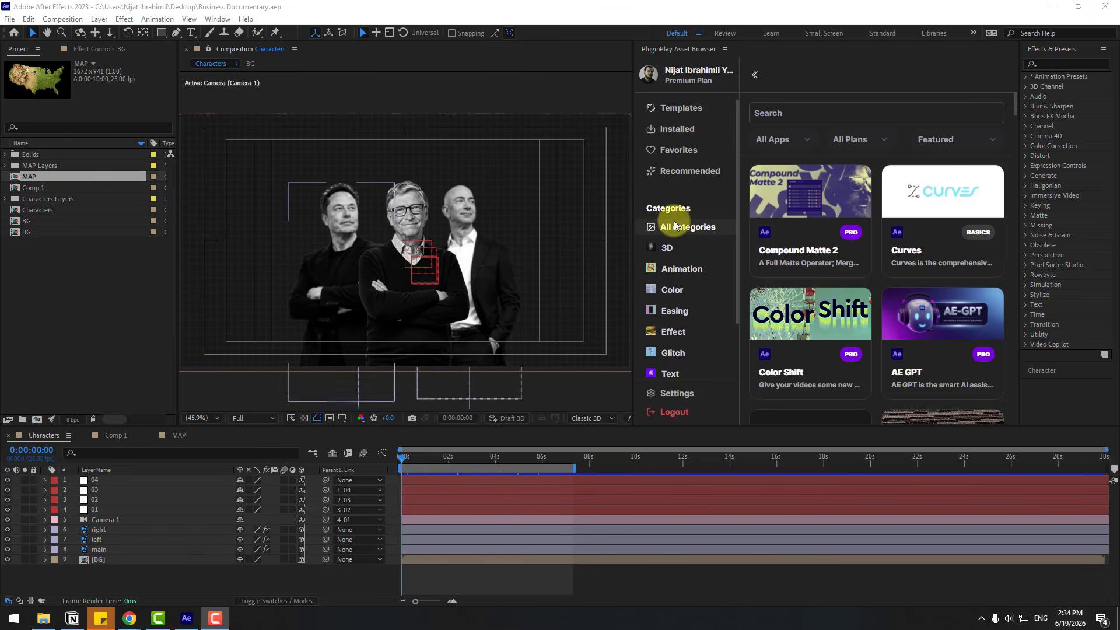
# Find memleak in the PluginPlay asset browser, import it, restart After Effects and dismiss the disk cache warning
pyautogui.click(787, 114)
pyautogui.press('Return')
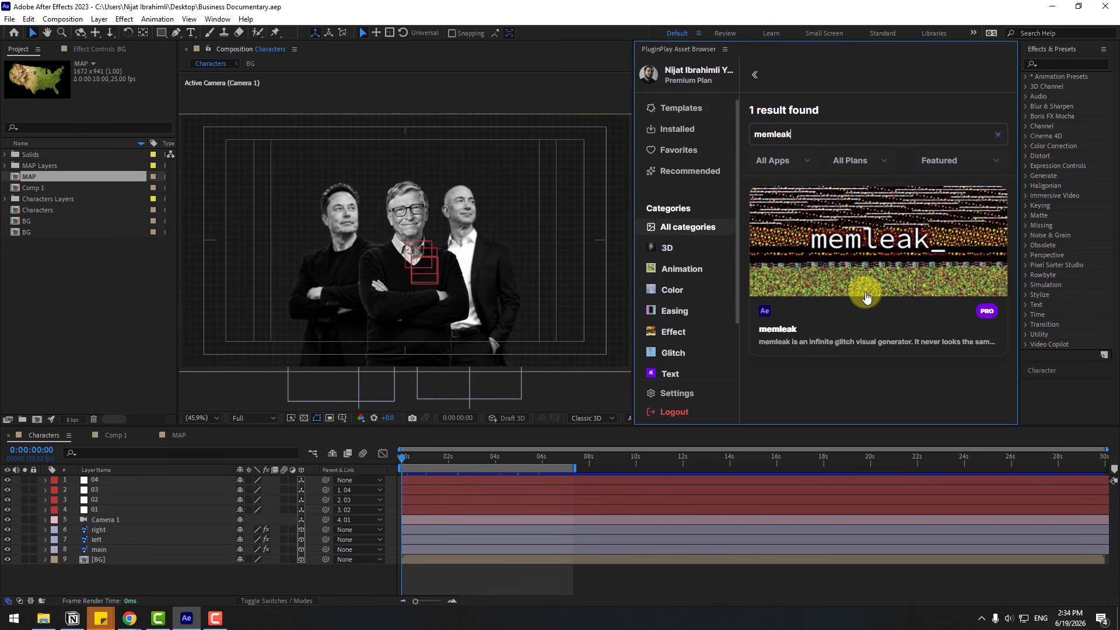
pyautogui.click(913, 272)
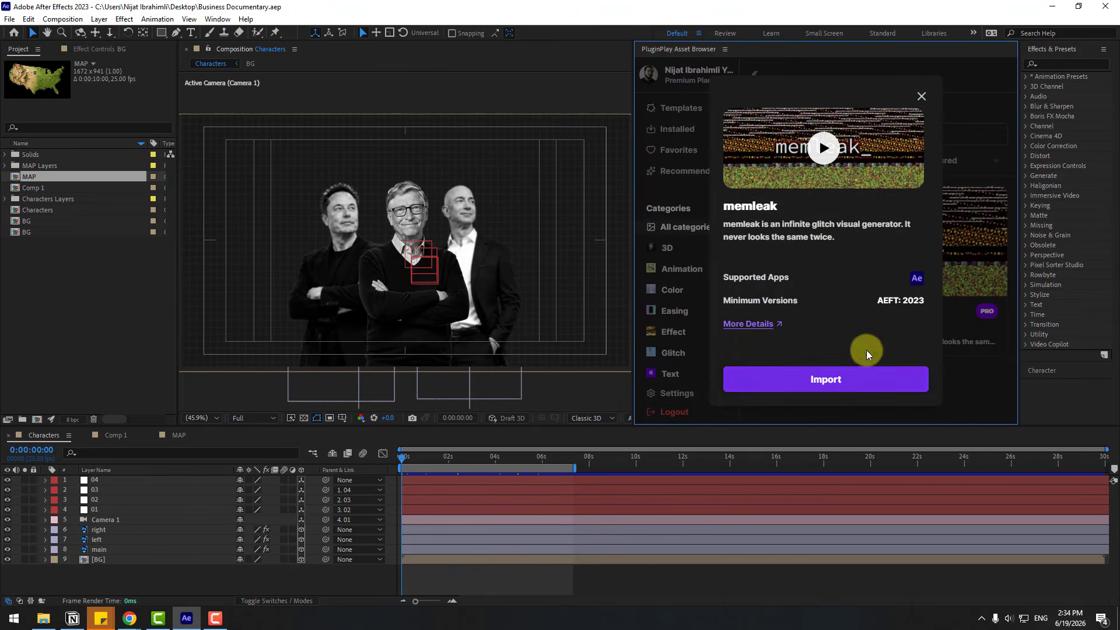
pyautogui.click(814, 380)
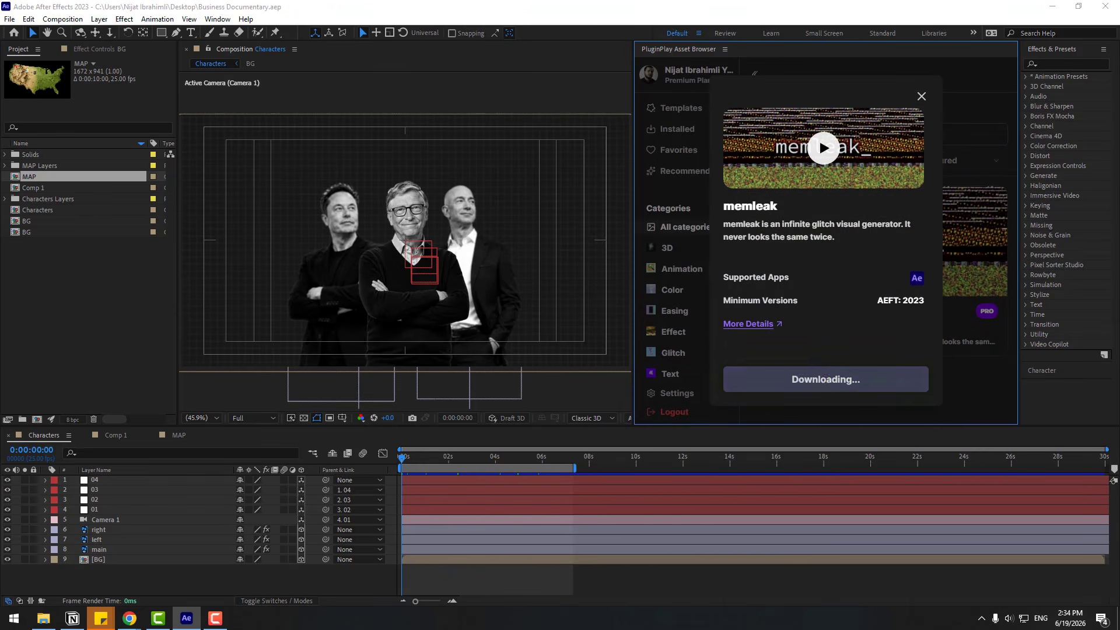
pyautogui.click(817, 380)
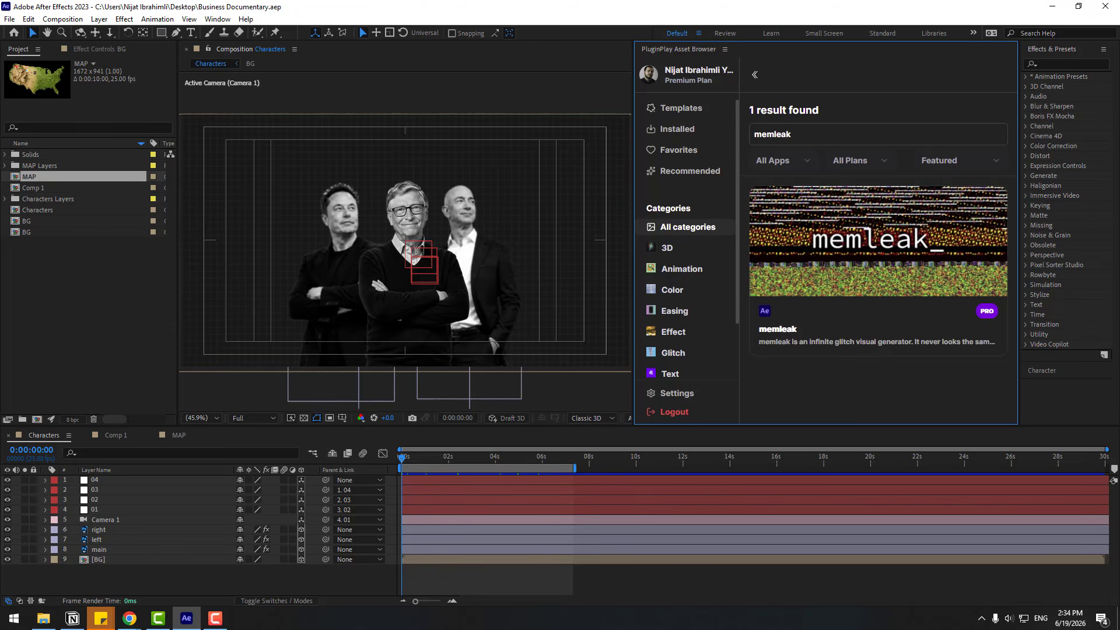
pyautogui.click(1104, 6)
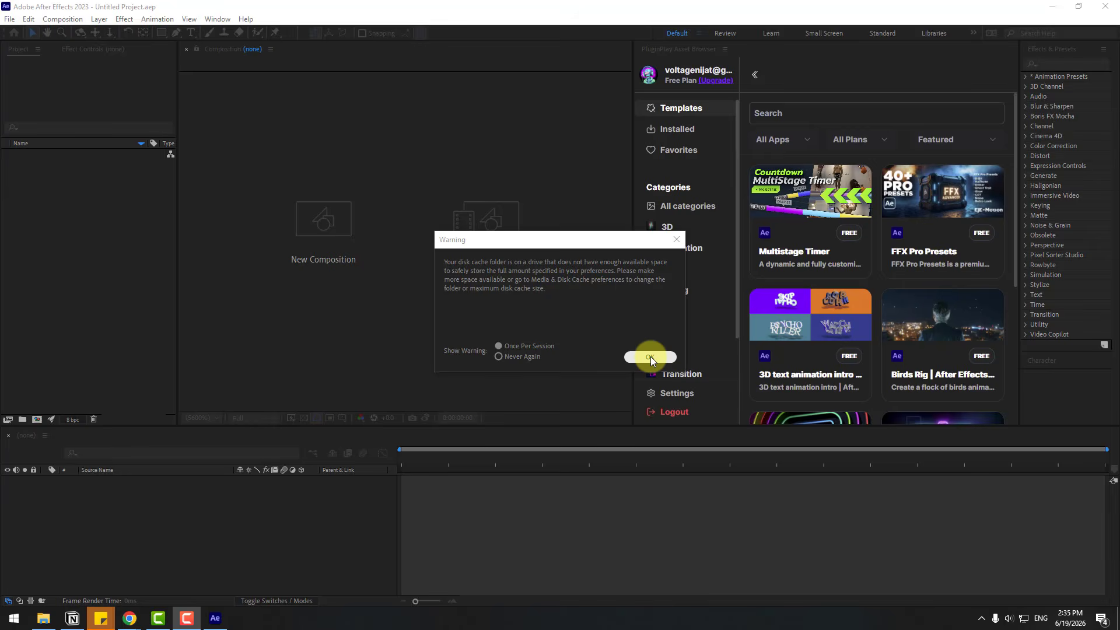
pyautogui.click(650, 357)
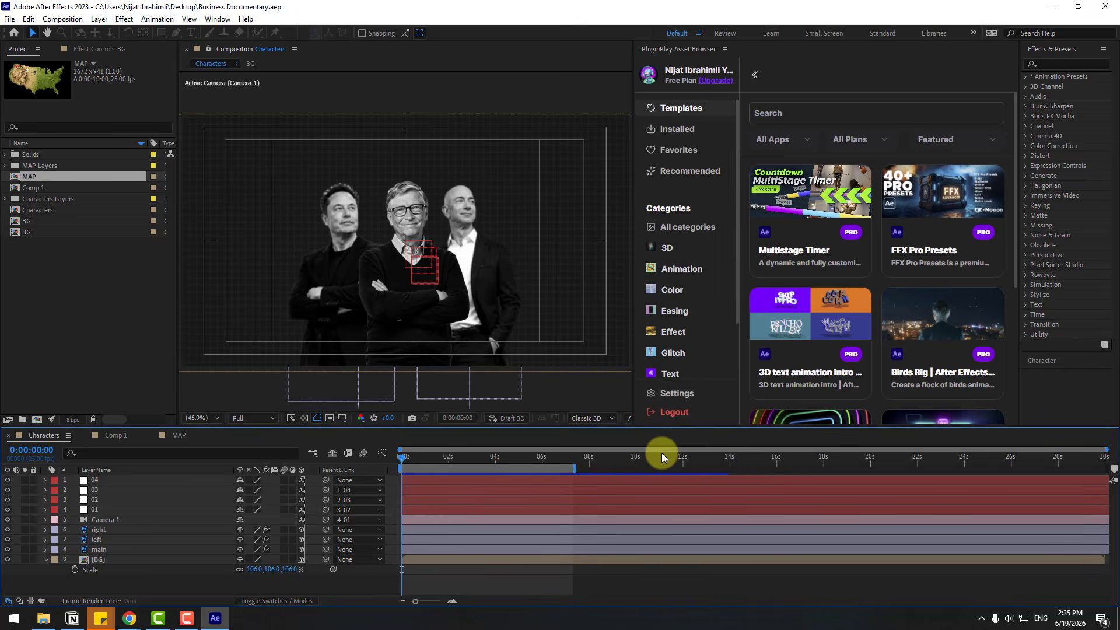
# Apply the Haligonian memleak effect to the BG layer and scrub through the glitch background
pyautogui.click(96, 559)
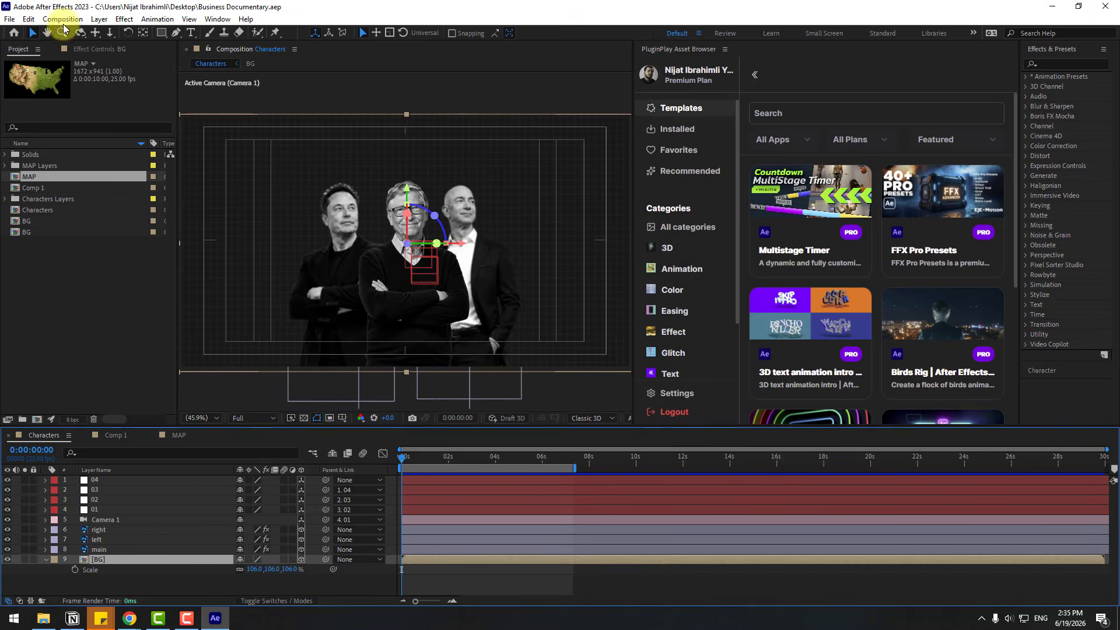
pyautogui.click(124, 19)
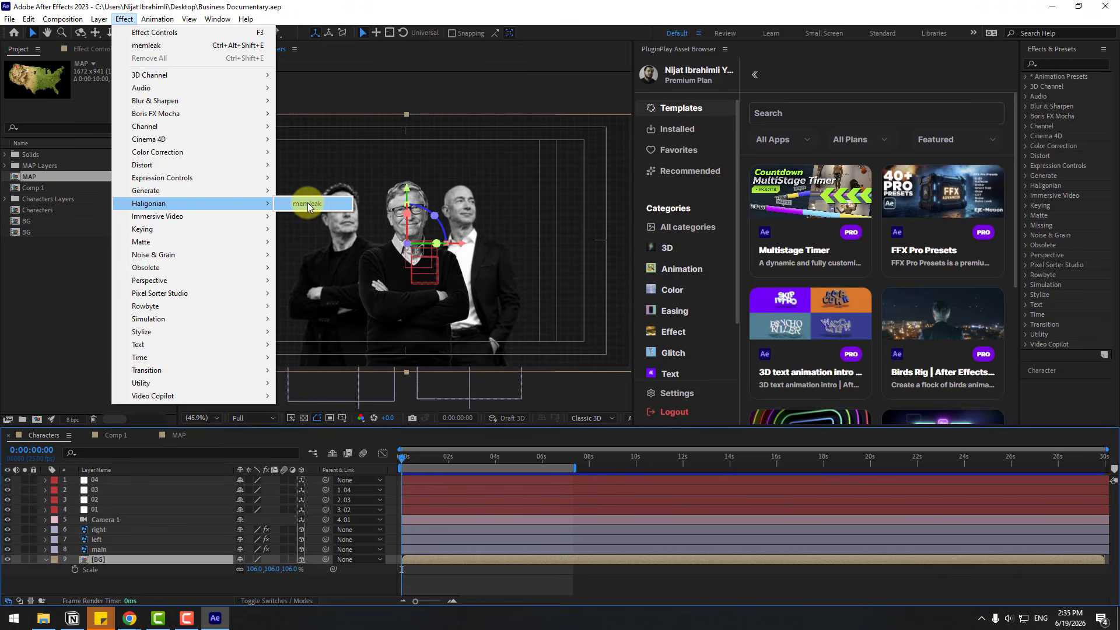
pyautogui.click(320, 205)
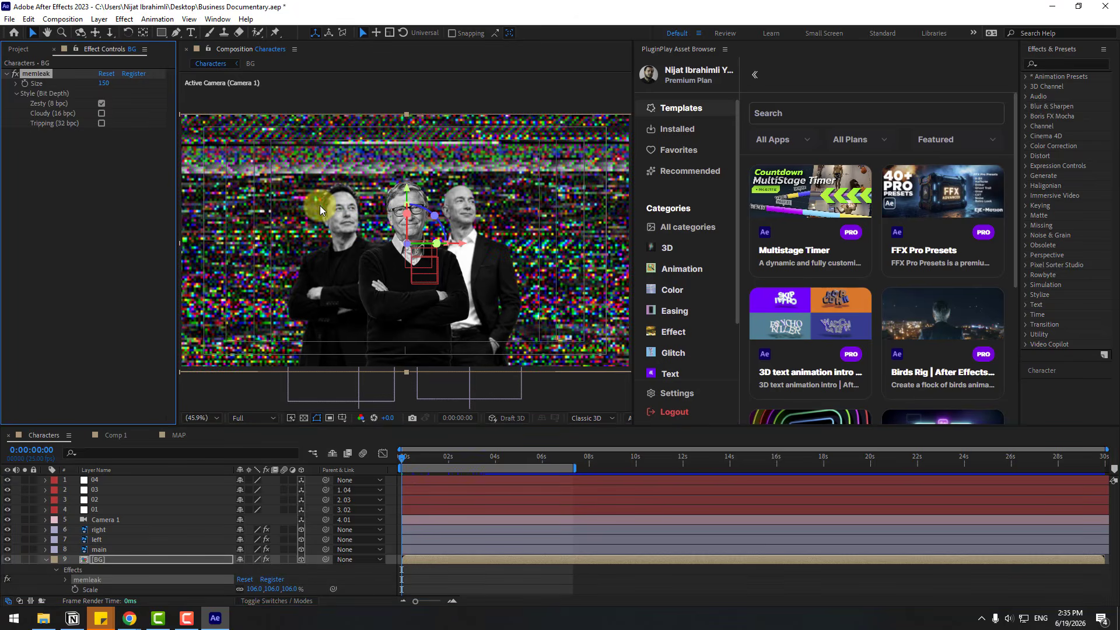
pyautogui.moveTo(411, 458); pyautogui.dragTo(452, 457)
pyautogui.press('Home')
pyautogui.press('u')
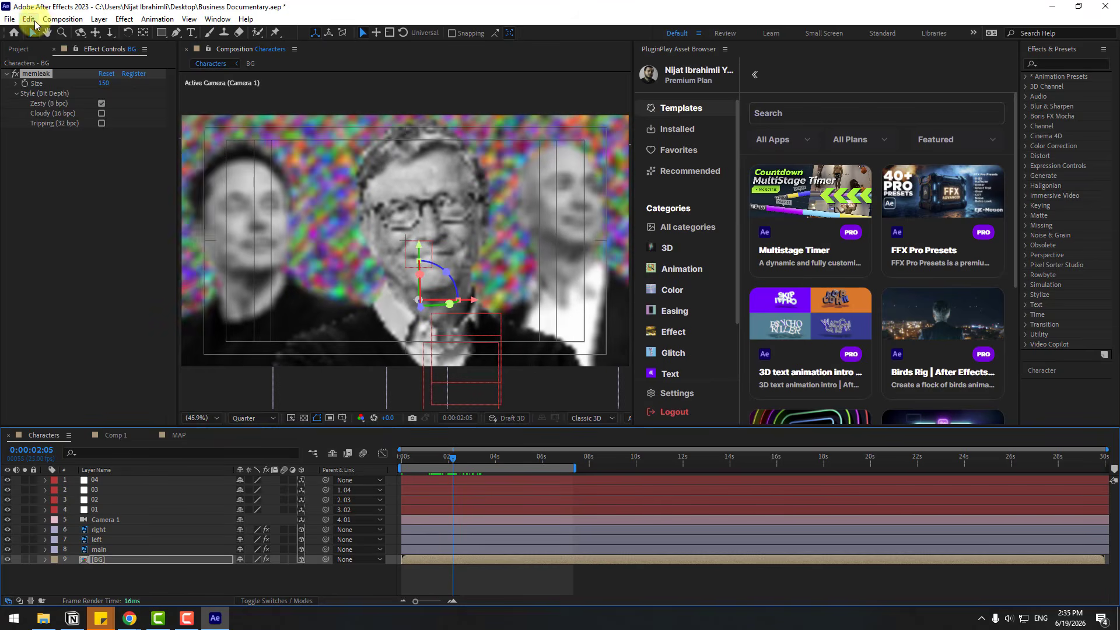
# Split the BG layer at 0:00:02:05 and again at 0:00:05:16
pyautogui.click(28, 18)
pyautogui.click(51, 182)
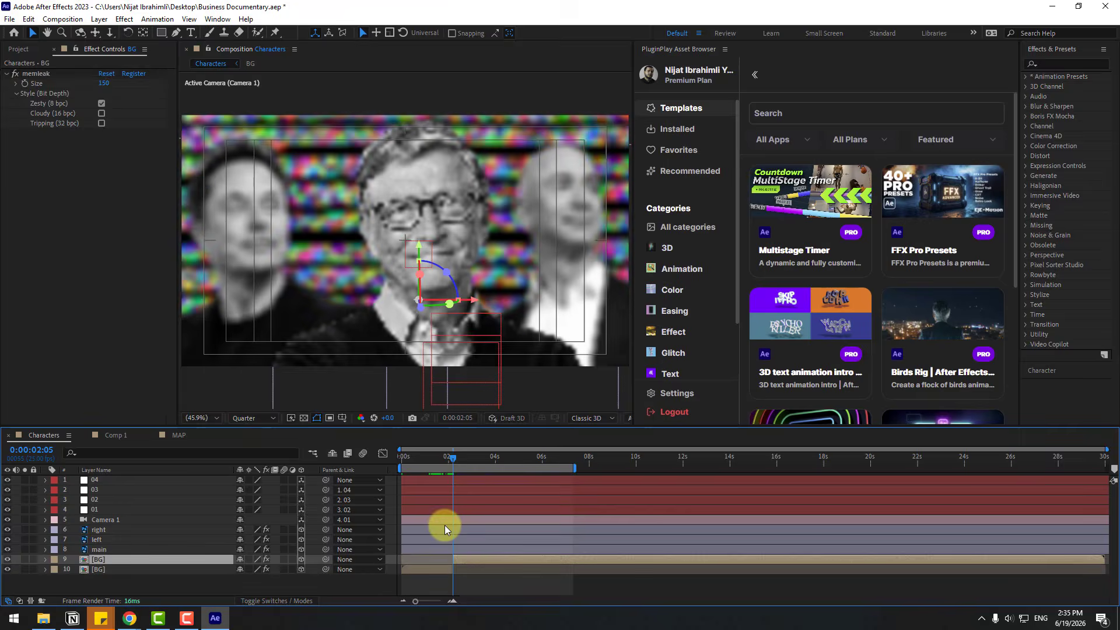
pyautogui.click(534, 456)
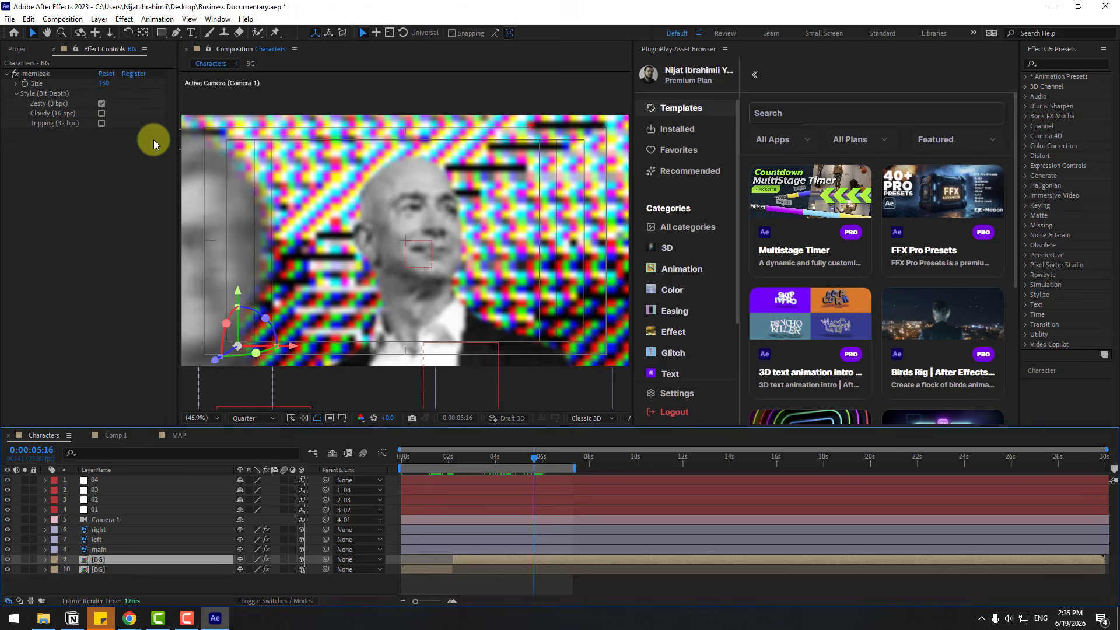
pyautogui.click(28, 19)
pyautogui.click(65, 182)
pyautogui.click(441, 457)
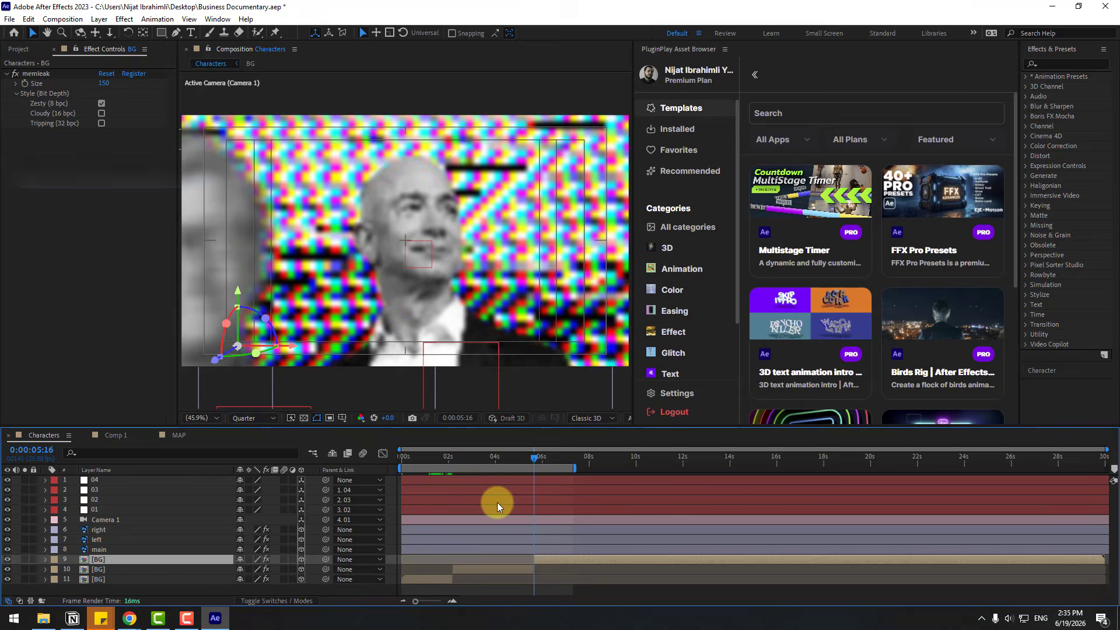
# Delete the memleak effect from the first and last BG segments and check the transitions between segments
pyautogui.click(100, 579)
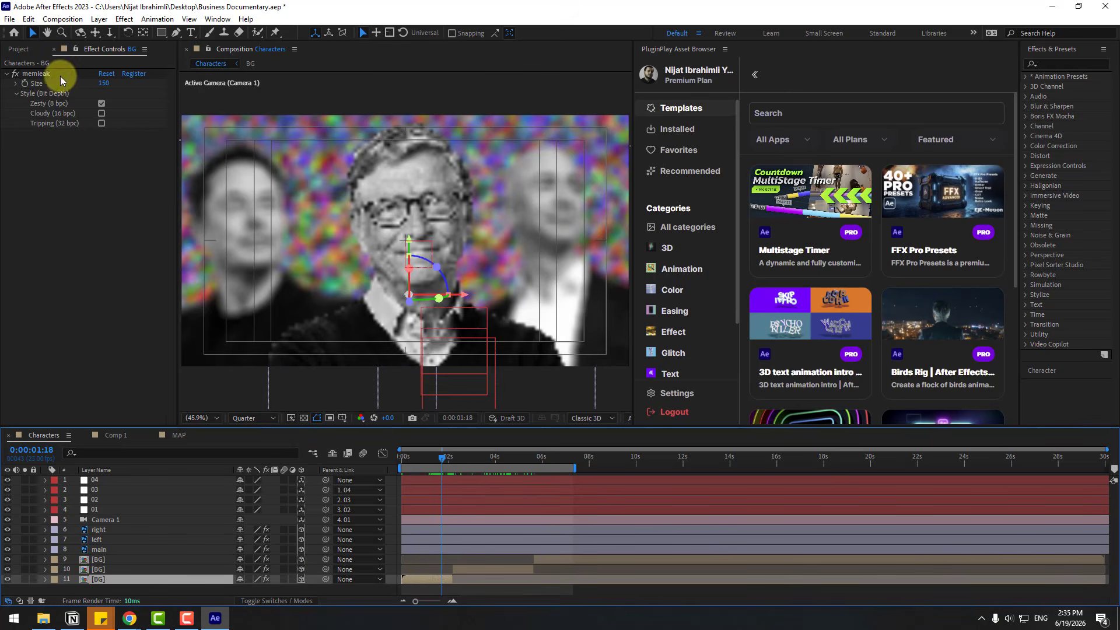
pyautogui.click(36, 74)
pyautogui.press('Delete')
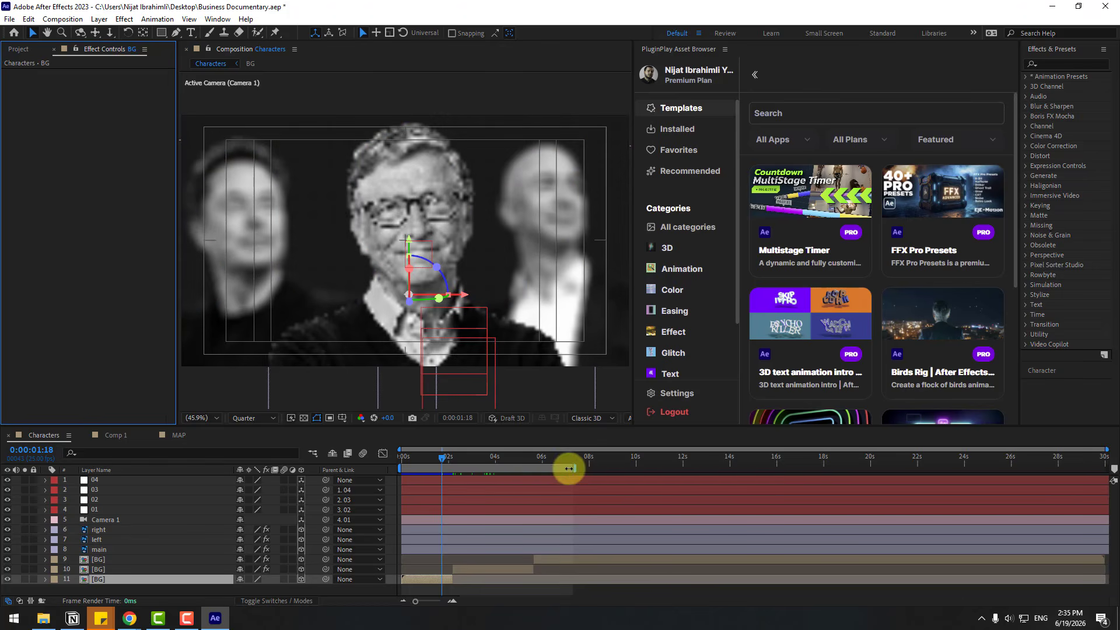
pyautogui.click(562, 461)
pyautogui.click(554, 558)
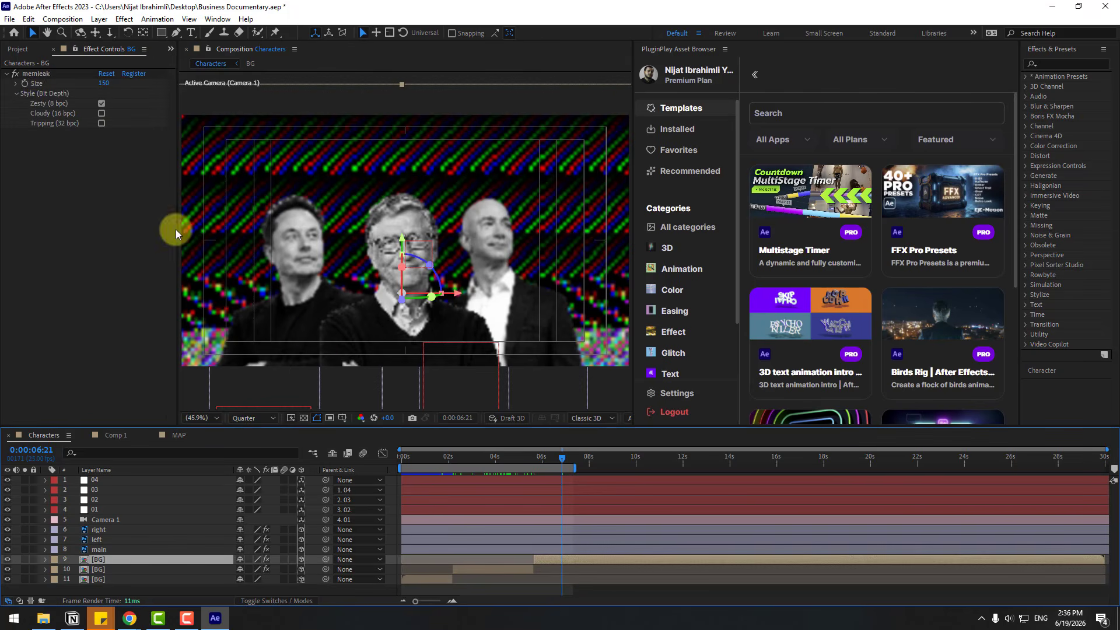
pyautogui.click(37, 74)
pyautogui.press('Delete')
pyautogui.click(444, 456)
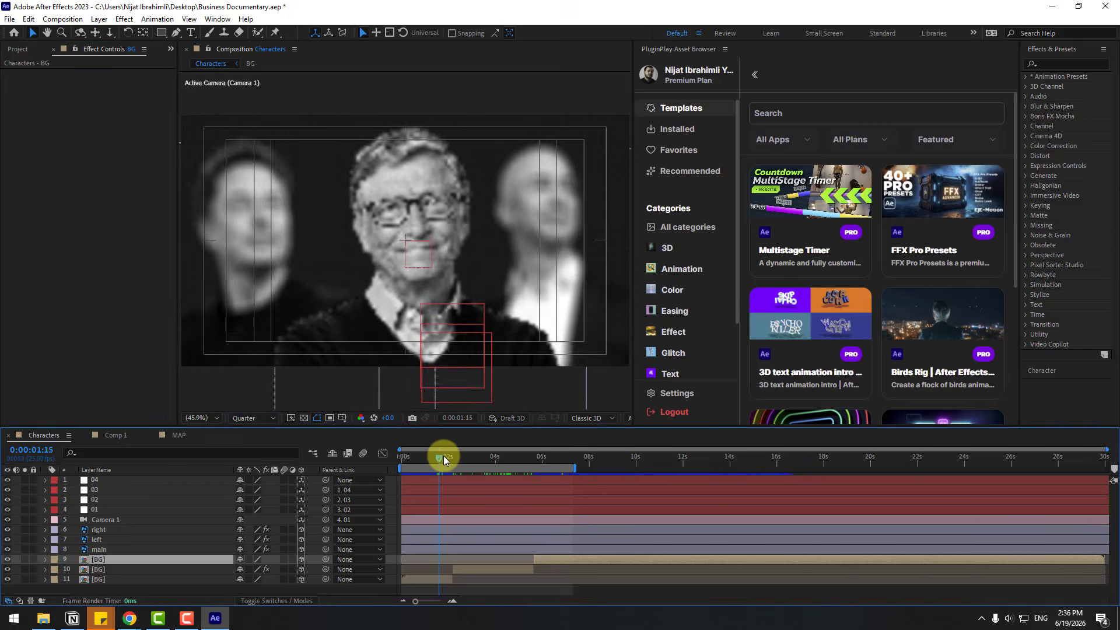
pyautogui.moveTo(444, 456); pyautogui.dragTo(547, 536)
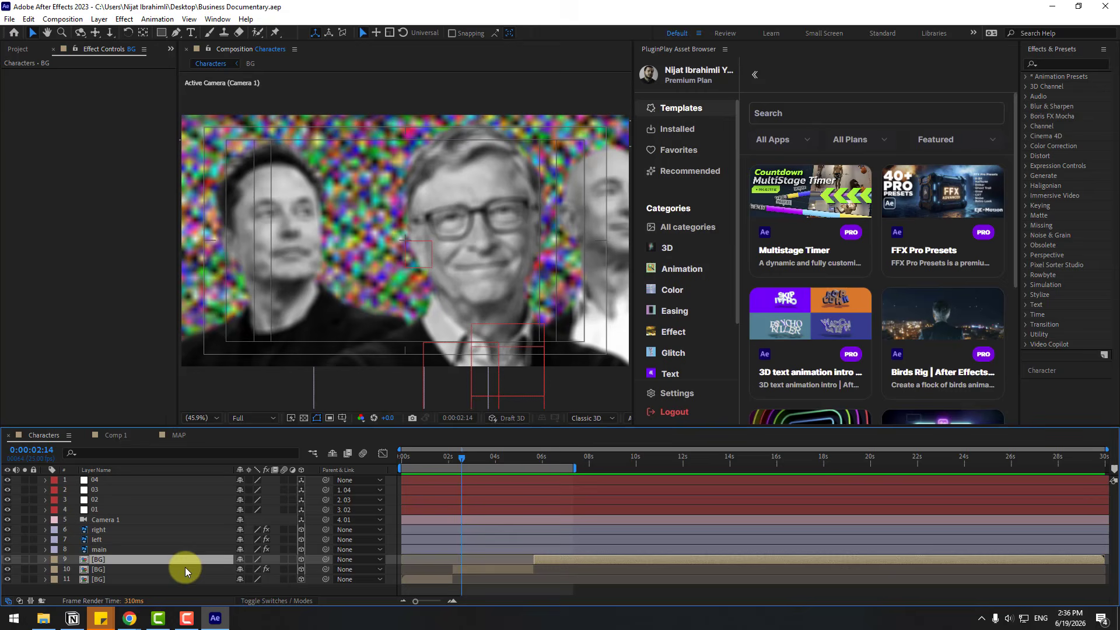
# Solo the middle BG segment and try memleak's Cloudy and Tripping styles before restoring Zesty (8 bpc)
pyautogui.click(99, 569)
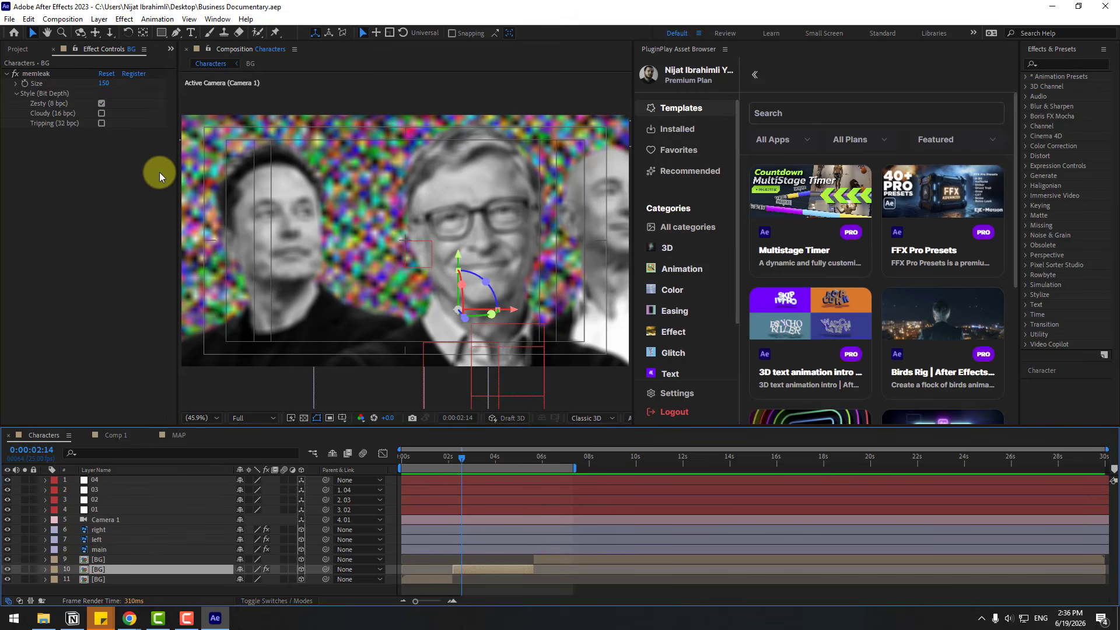
pyautogui.click(24, 570)
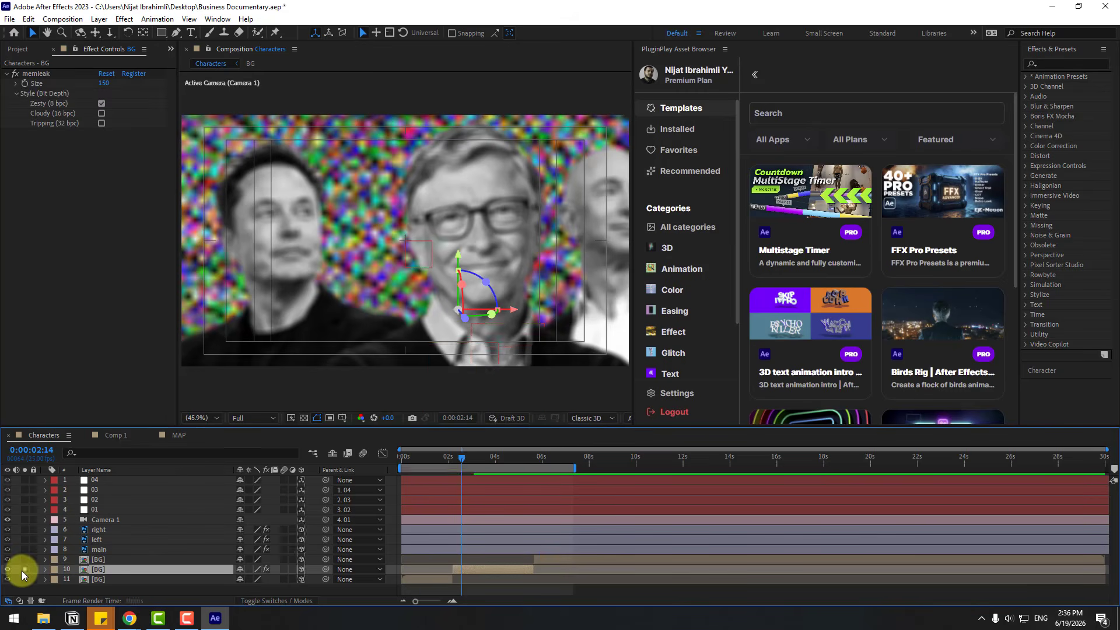
pyautogui.click(101, 113)
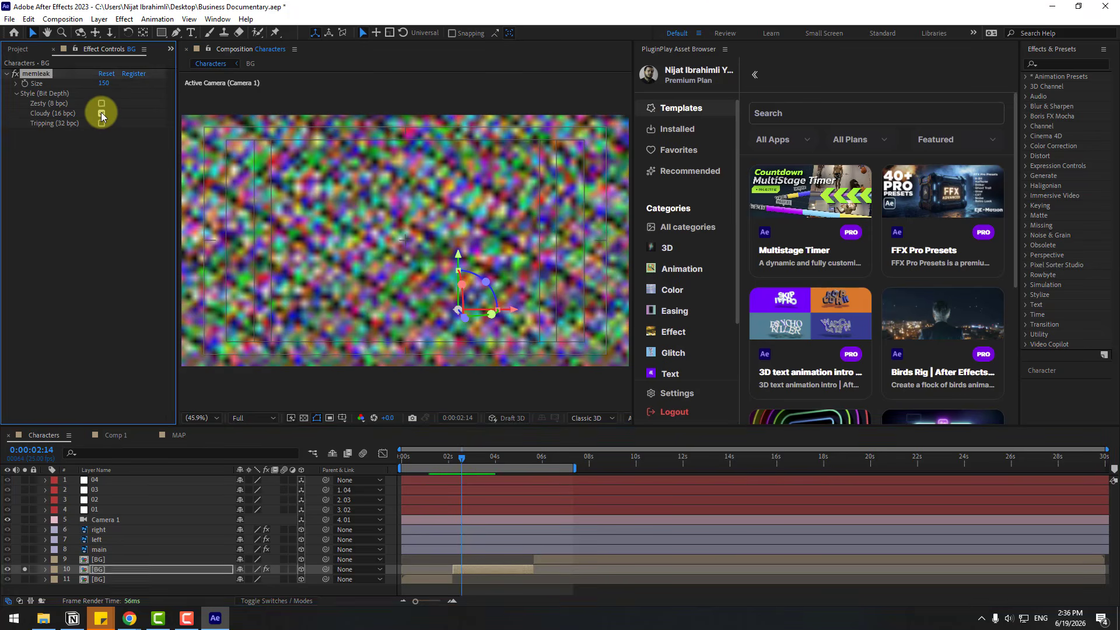
pyautogui.moveTo(445, 464); pyautogui.dragTo(478, 458)
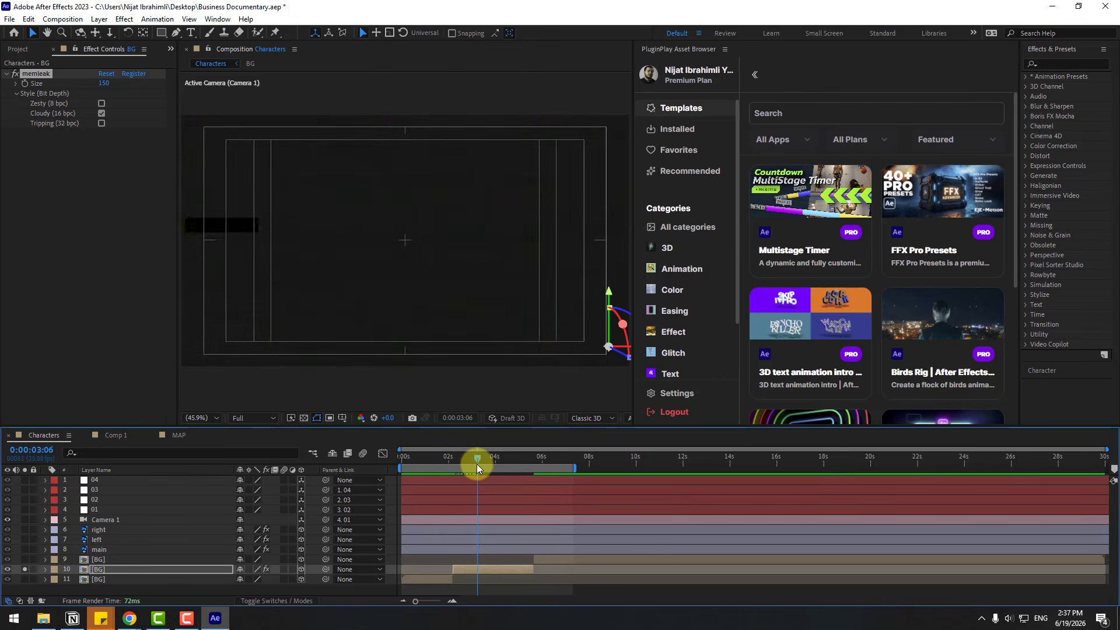
pyautogui.click(96, 126)
pyautogui.moveTo(459, 459); pyautogui.dragTo(476, 458)
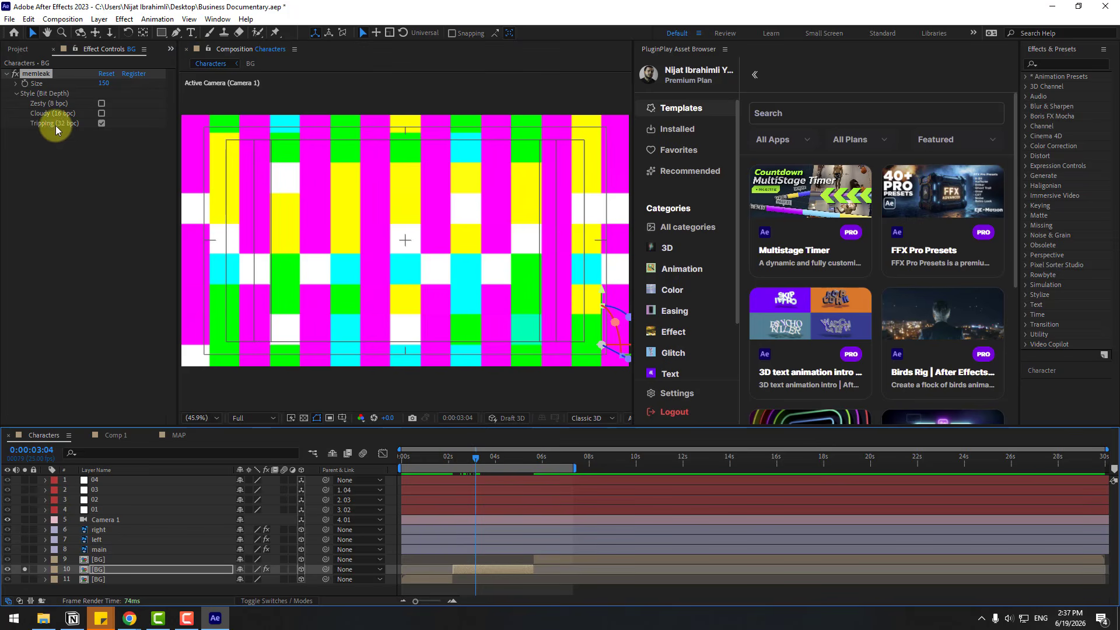
pyautogui.click(102, 105)
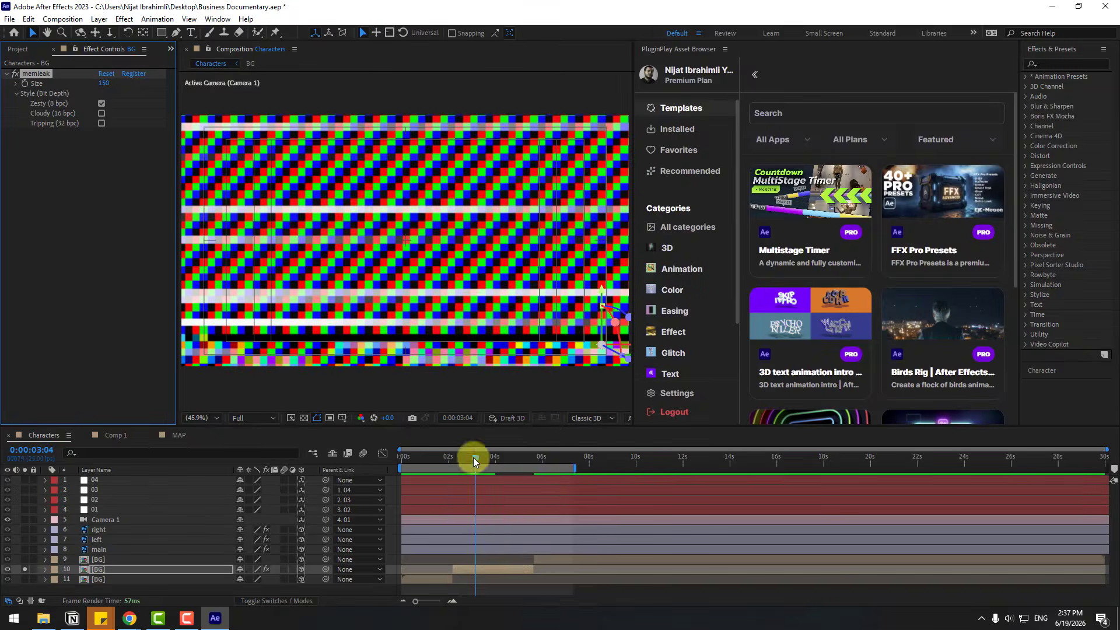
pyautogui.moveTo(471, 458); pyautogui.dragTo(499, 458)
# Open the MAP composition and copy its three logo layers: Layer 1, microsoft and tesla
pyautogui.click(18, 49)
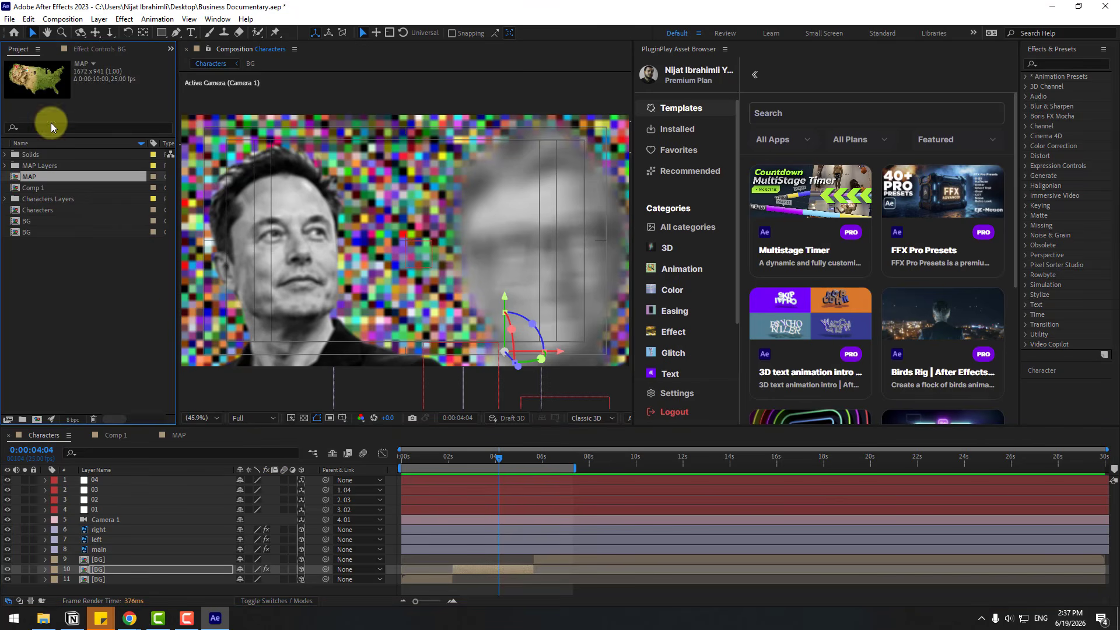
pyautogui.doubleClick(34, 178)
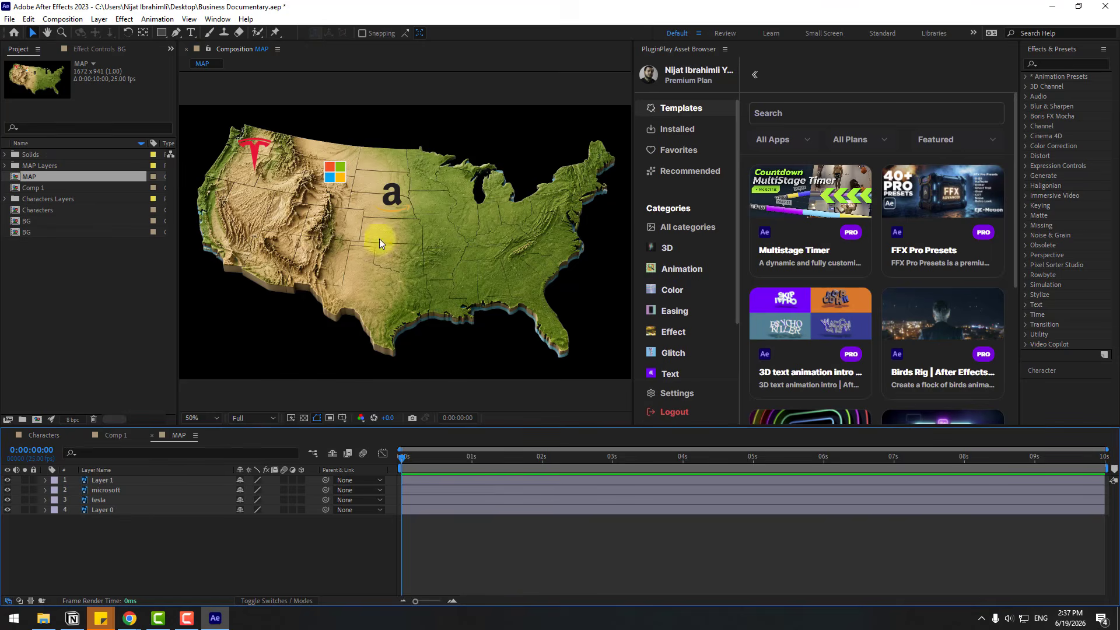
pyautogui.click(255, 154)
pyautogui.click(102, 480)
pyautogui.keyDown('shift'); pyautogui.click(100, 499); pyautogui.keyUp('shift')
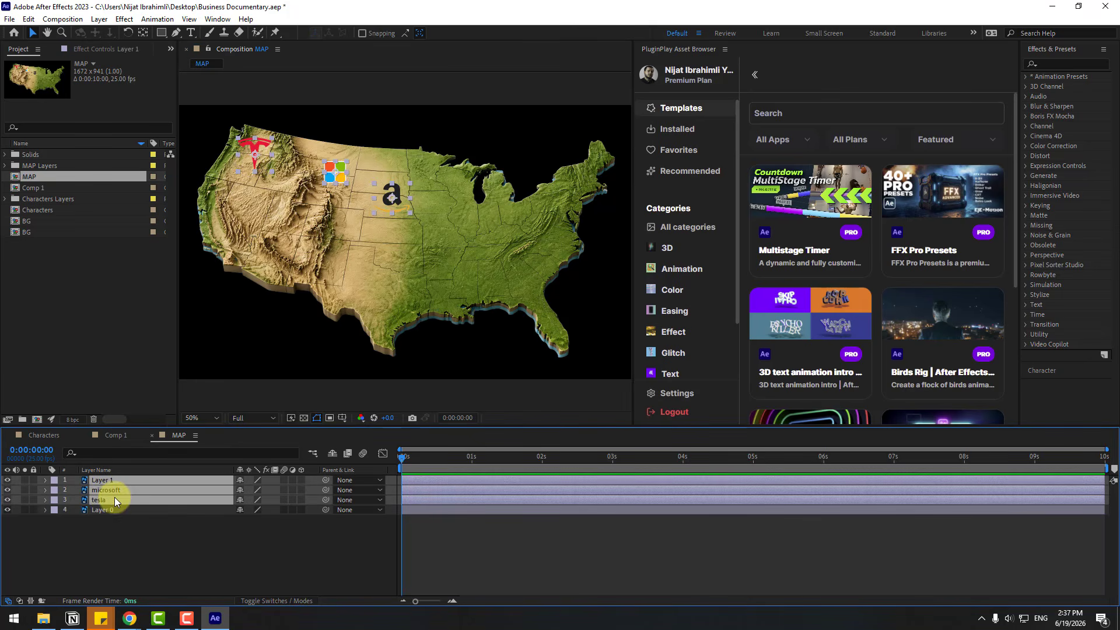
# Paste the three logo layers above null 04 in the Characters composition, extend them to the timeline's end, and save the project
pyautogui.click(44, 435)
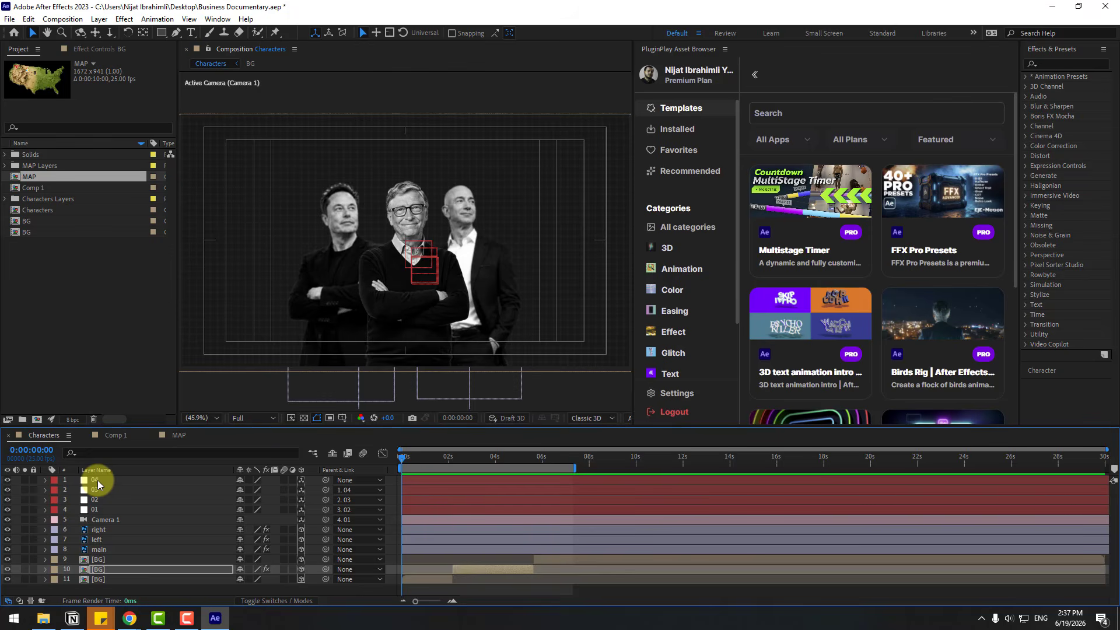
pyautogui.click(97, 480)
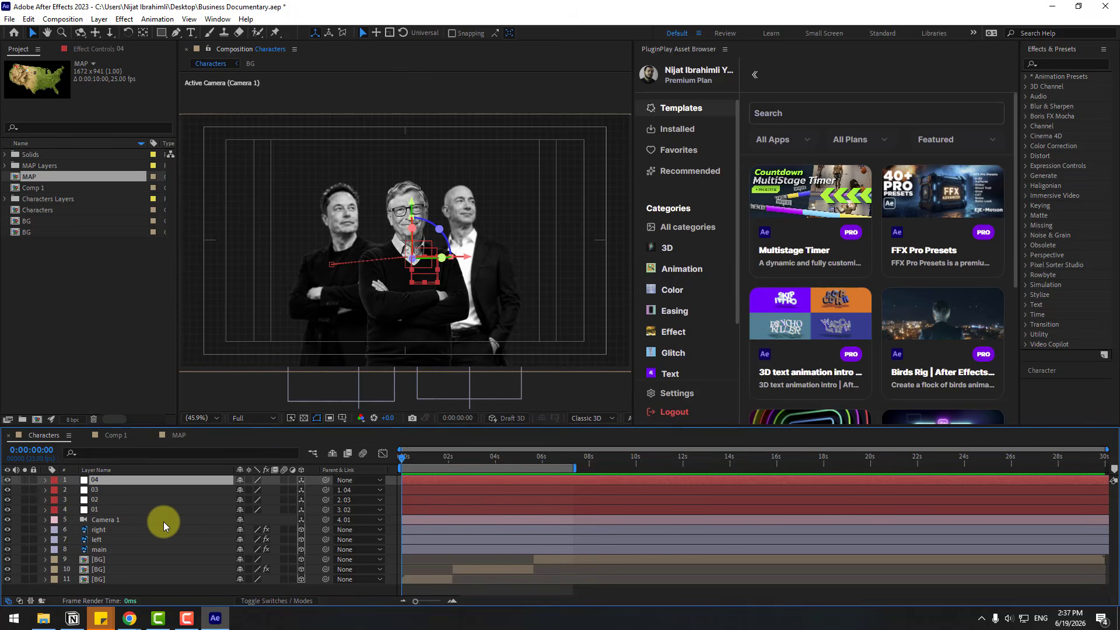
pyautogui.hotkey('ctrl', 'v')
pyautogui.moveTo(635, 479); pyautogui.dragTo(1102, 477)
pyautogui.click(430, 589)
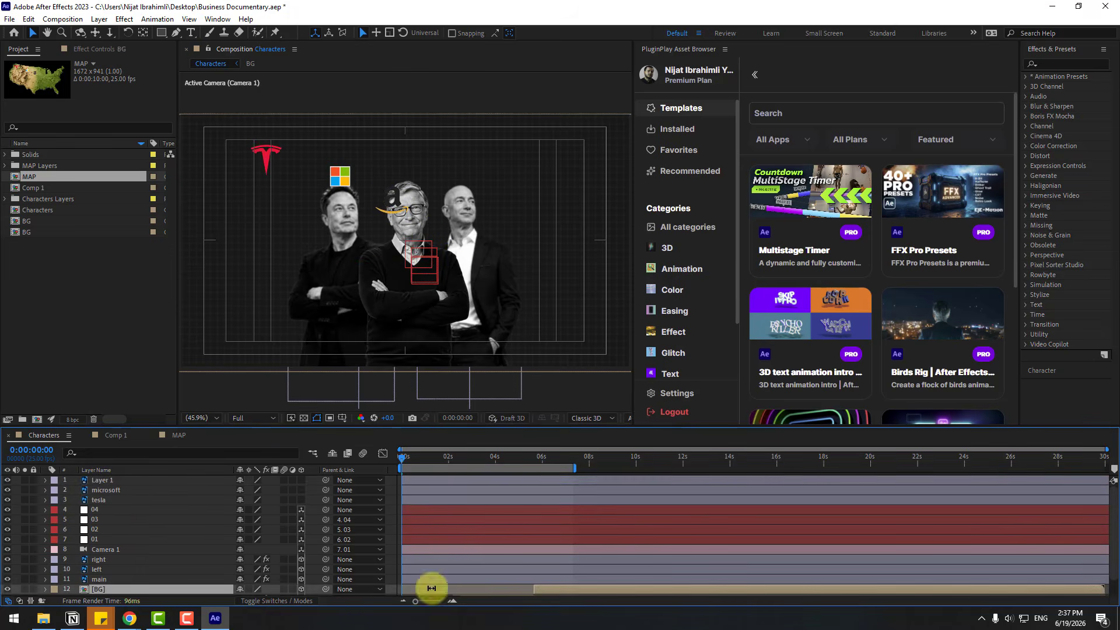
pyautogui.hotkey('ctrl', 's')
# Place the tesla logo on the left character's chest, the microsoft logo on the middle one's torso and the Amazon logo on the right one's
pyautogui.click(109, 499)
pyautogui.moveTo(267, 154); pyautogui.dragTo(342, 262)
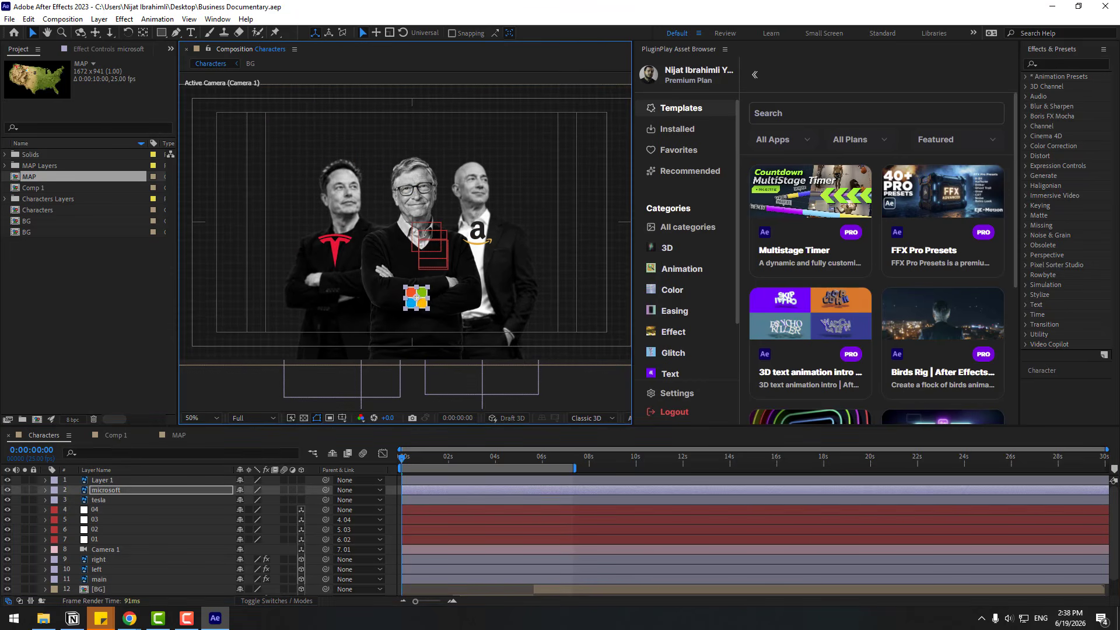
pyautogui.hotkey('alt', 'Tab')
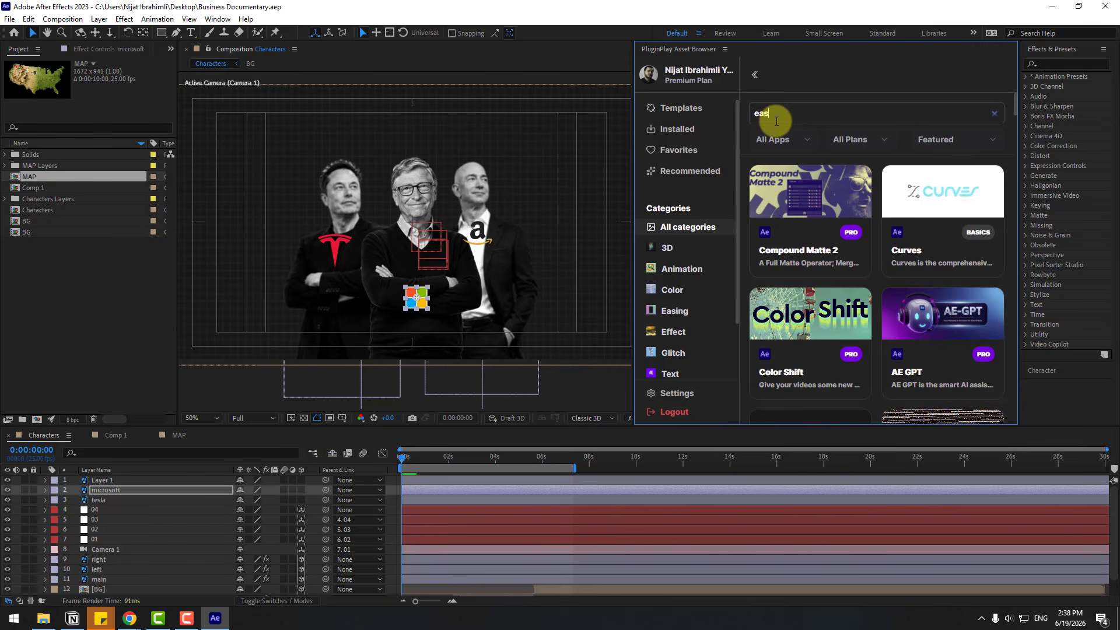
# Find Easy Connect in the PluginPlay Asset Browser, install it and open its script panel
pyautogui.press('Return')
pyautogui.click(845, 245)
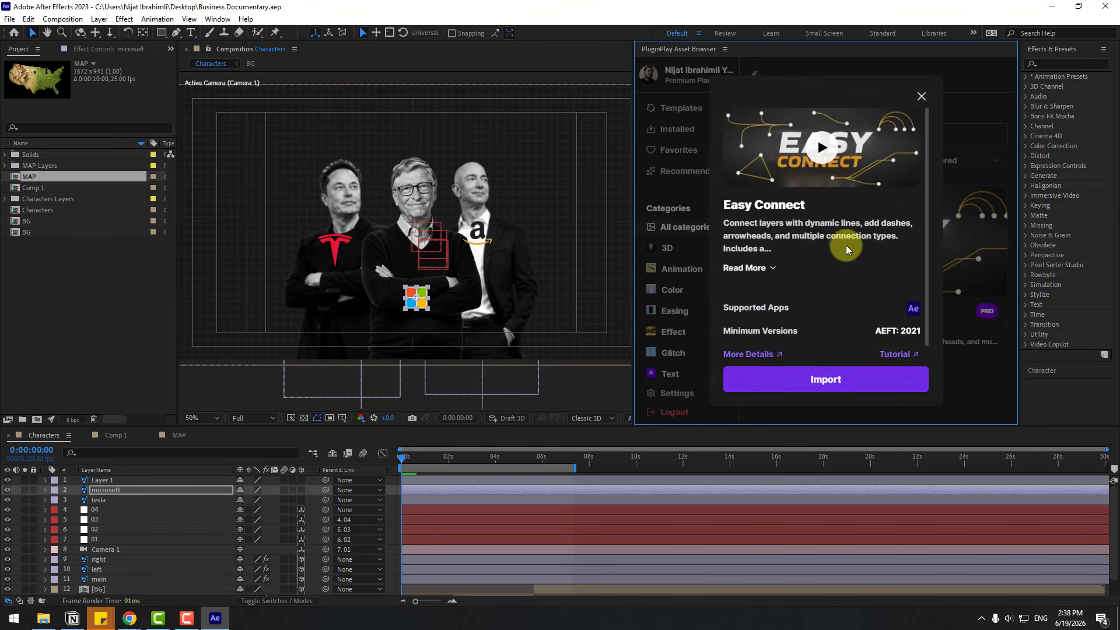
pyautogui.click(827, 380)
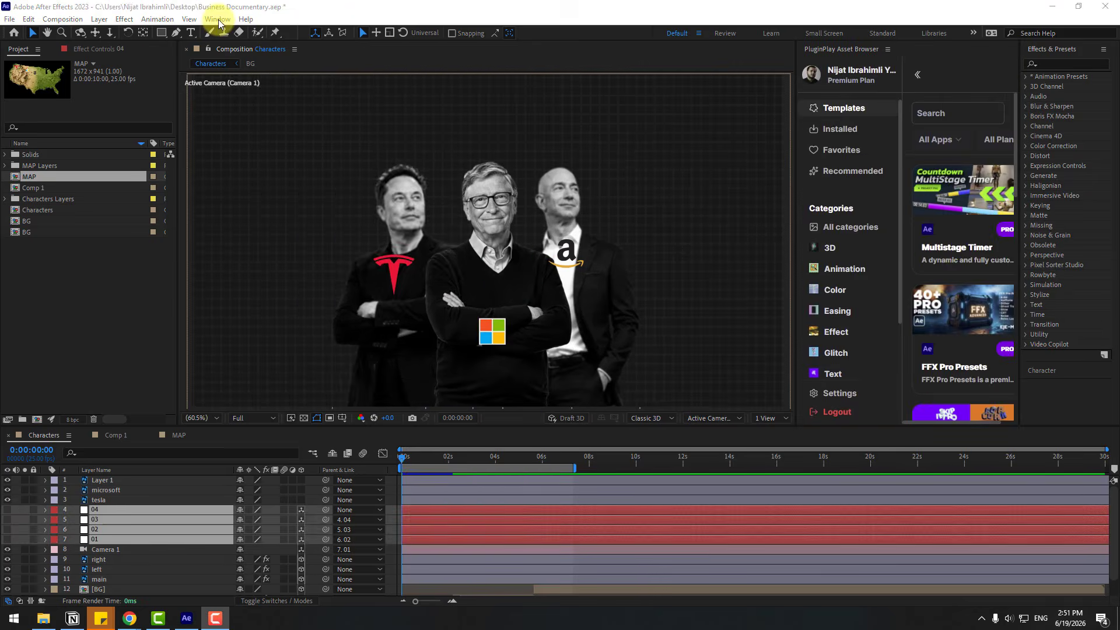
pyautogui.click(219, 20)
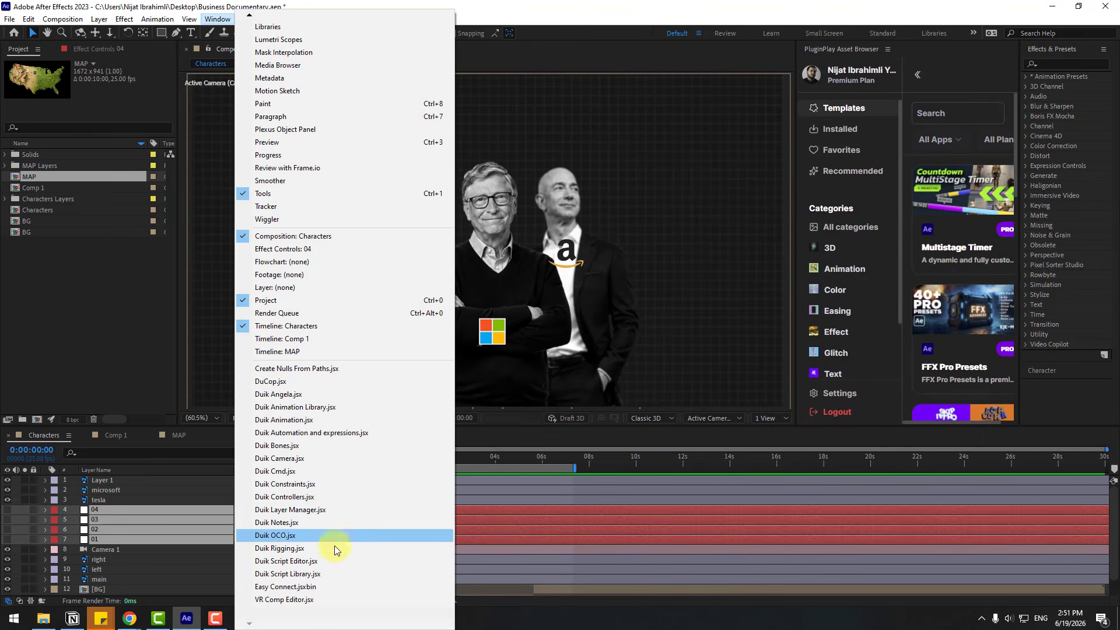
pyautogui.click(286, 586)
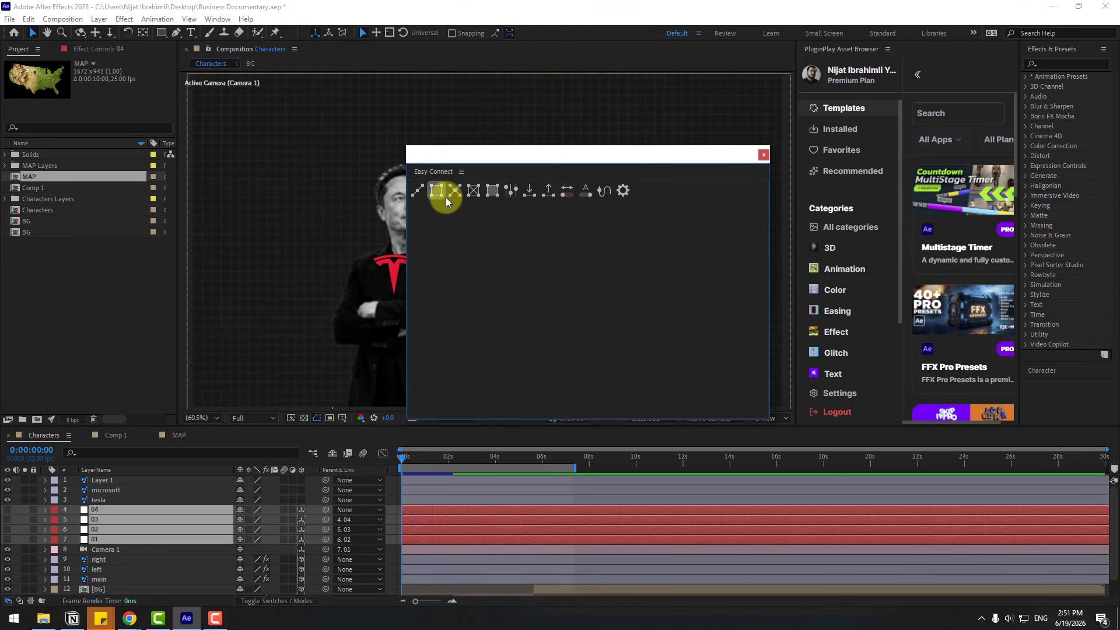
# Connect the tesla, microsoft and Layer 1 logos in sequence with Easy Connect's Line tool
pyautogui.moveTo(518, 156); pyautogui.dragTo(742, 292)
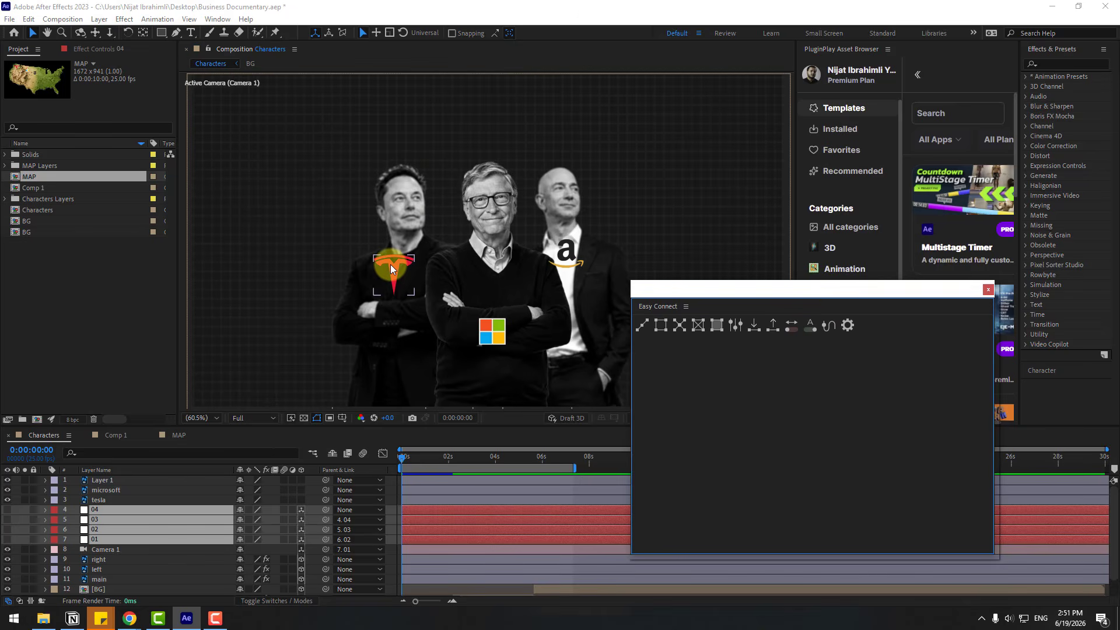
pyautogui.click(101, 499)
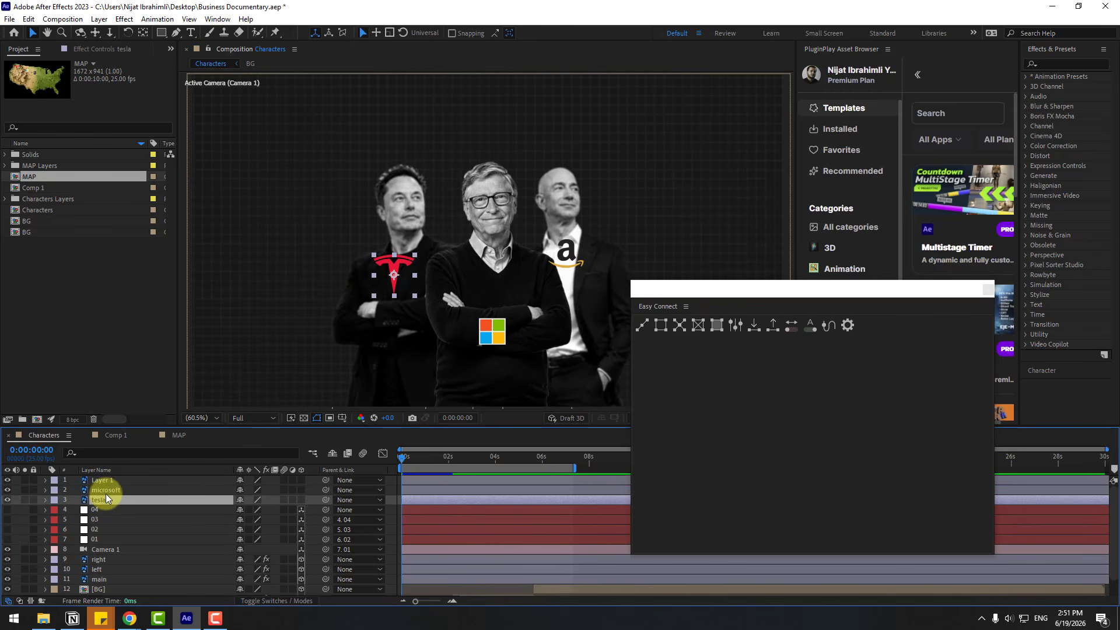
pyautogui.keyDown('shift'); pyautogui.click(103, 492); pyautogui.keyUp('shift')
pyautogui.keyDown('shift'); pyautogui.click(105, 482); pyautogui.keyUp('shift')
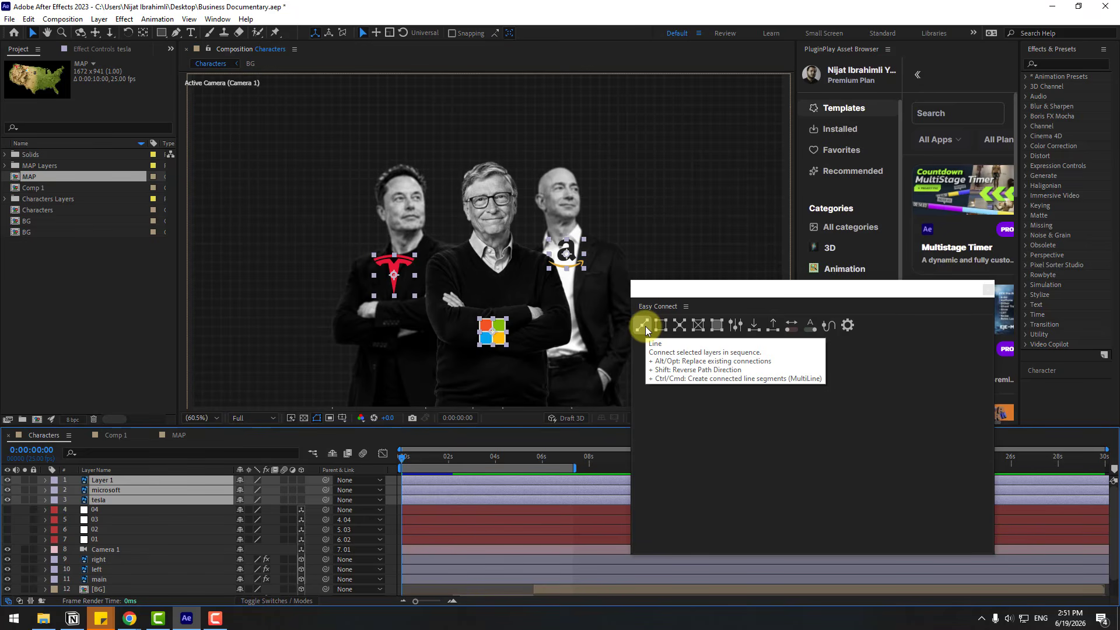
pyautogui.click(642, 326)
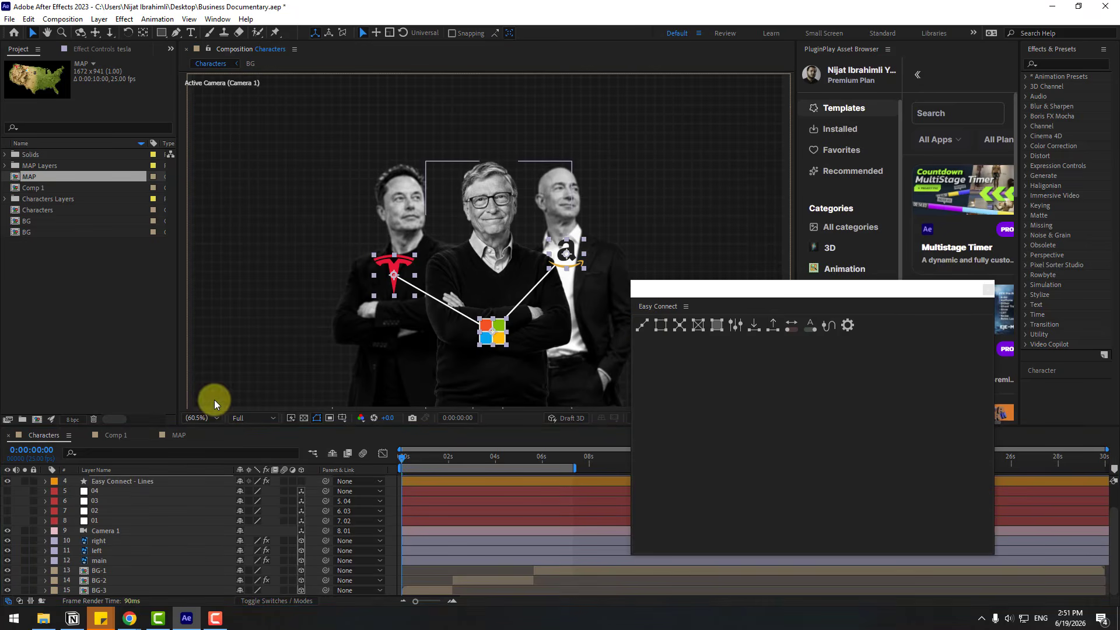
# Test the connecting lines by temporarily shifting the logos, and close the Easy Connect panel
pyautogui.click(107, 527)
pyautogui.click(111, 500)
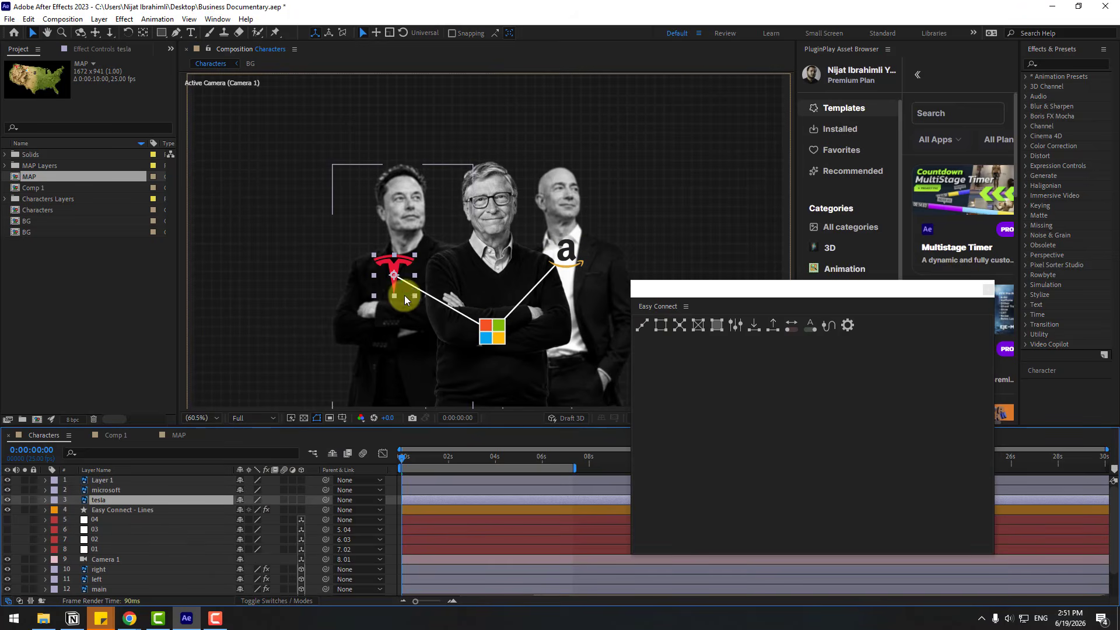
pyautogui.moveTo(396, 277)
pyautogui.mouseDown()
pyautogui.moveTo(385, 281)
pyautogui.moveTo(411, 301)
pyautogui.moveTo(380, 285)
pyautogui.moveTo(438, 278)
pyautogui.moveTo(378, 289)
pyautogui.moveTo(401, 278)
pyautogui.mouseUp()
pyautogui.moveTo(504, 341); pyautogui.dragTo(501, 334)
pyautogui.moveTo(568, 256)
pyautogui.mouseDown()
pyautogui.moveTo(554, 265)
pyautogui.moveTo(570, 272)
pyautogui.mouseUp()
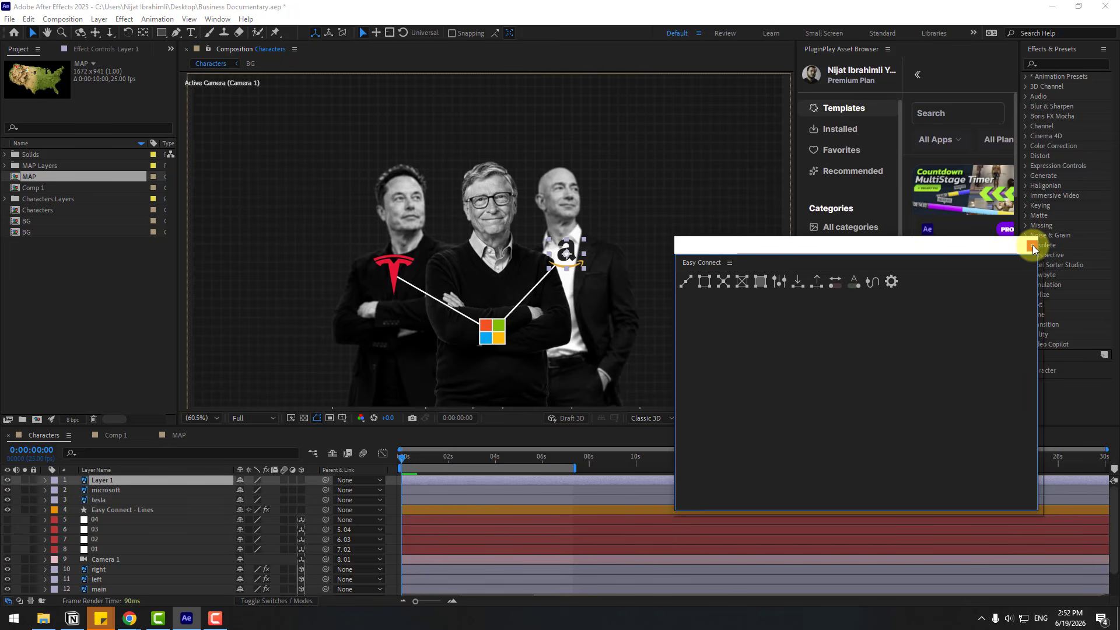
pyautogui.click(1032, 248)
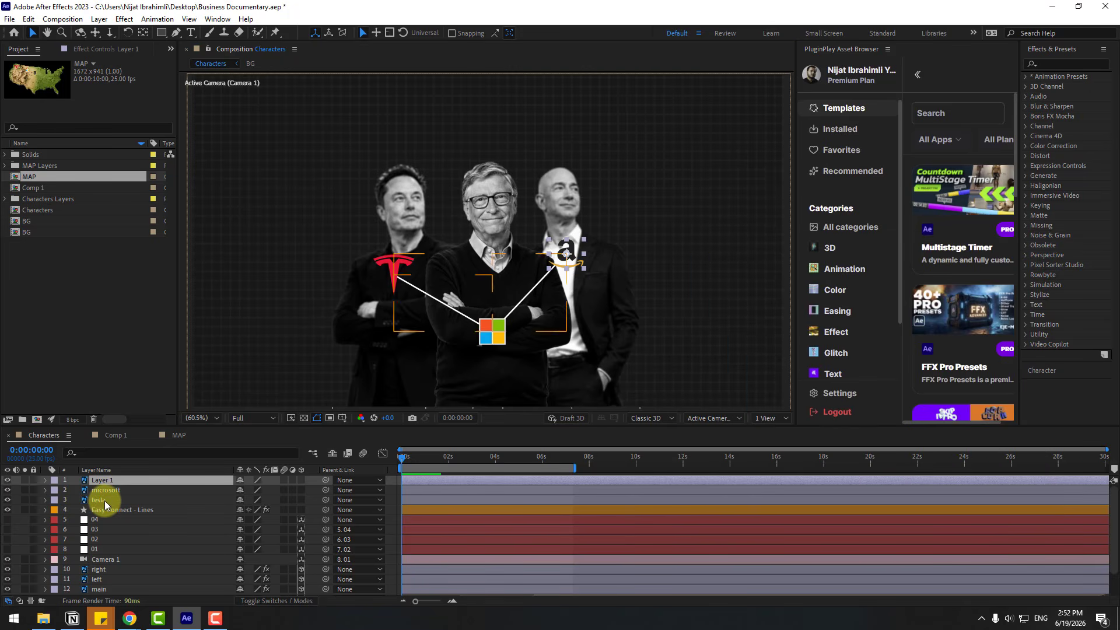
# Add the expression wiggle(1,9) to the tesla layer's Position
pyautogui.click(104, 500)
pyautogui.press('p')
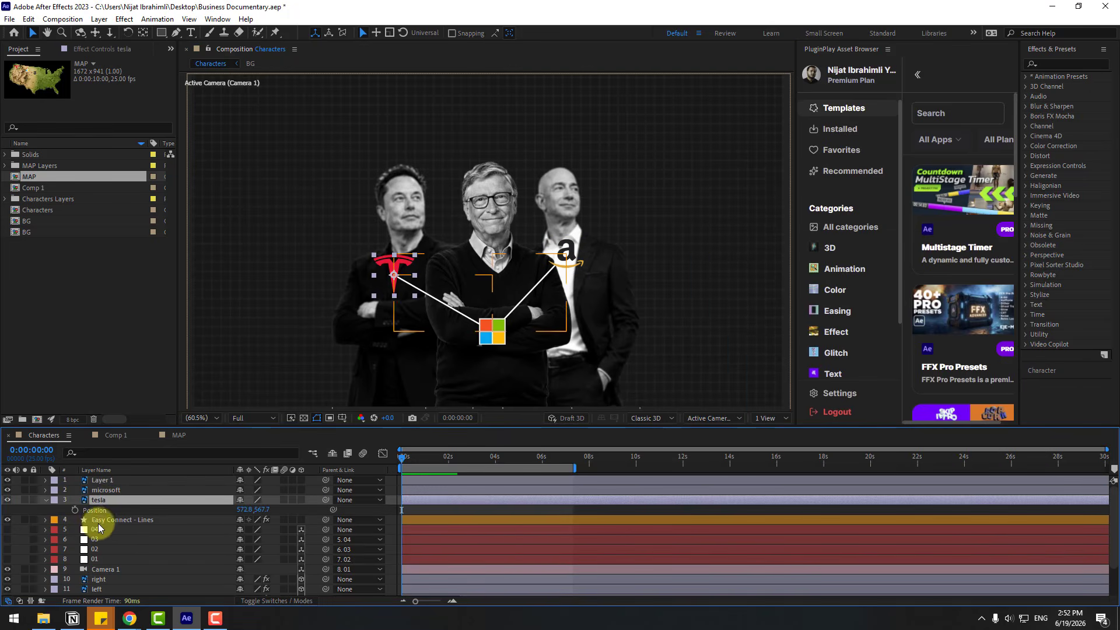
pyautogui.keyDown('alt'); pyautogui.click(75, 510); pyautogui.keyUp('alt')
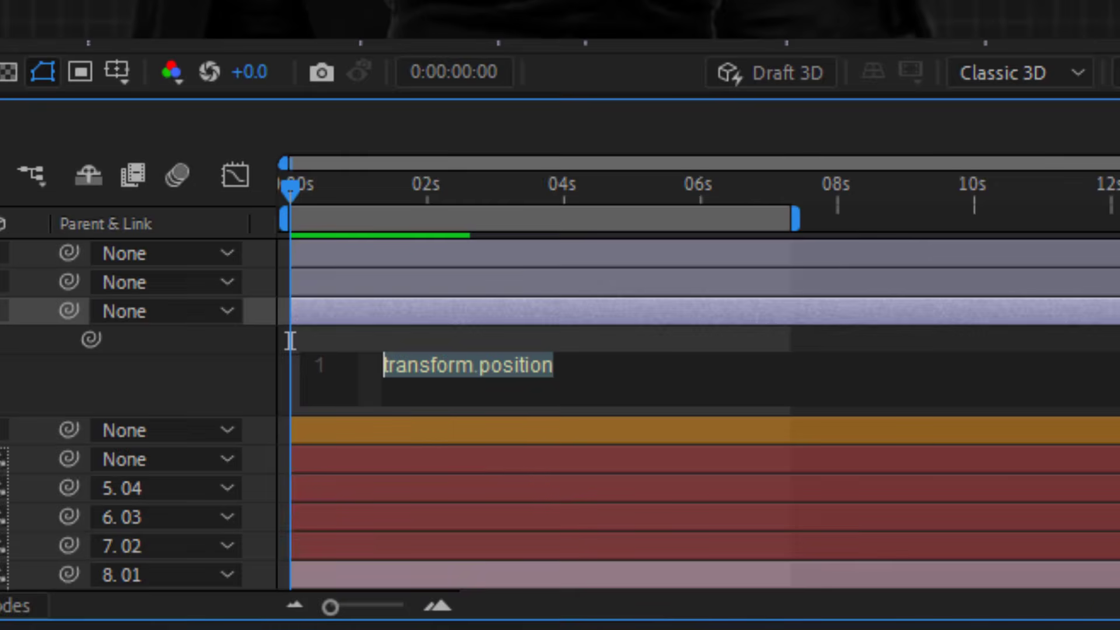
pyautogui.write('wiggle()')
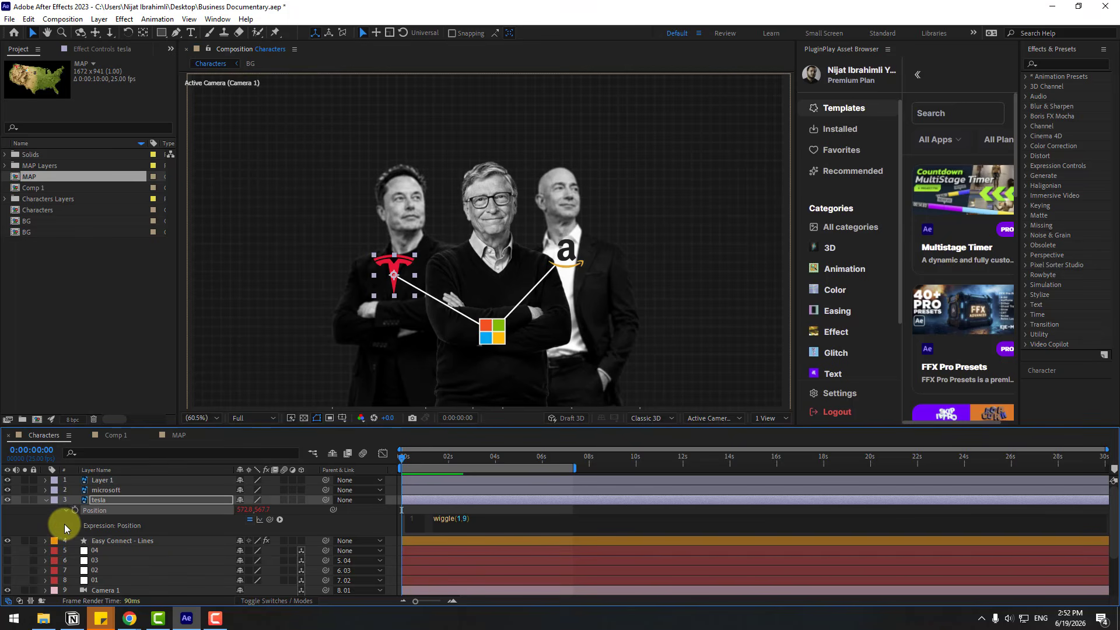
pyautogui.click(34, 519)
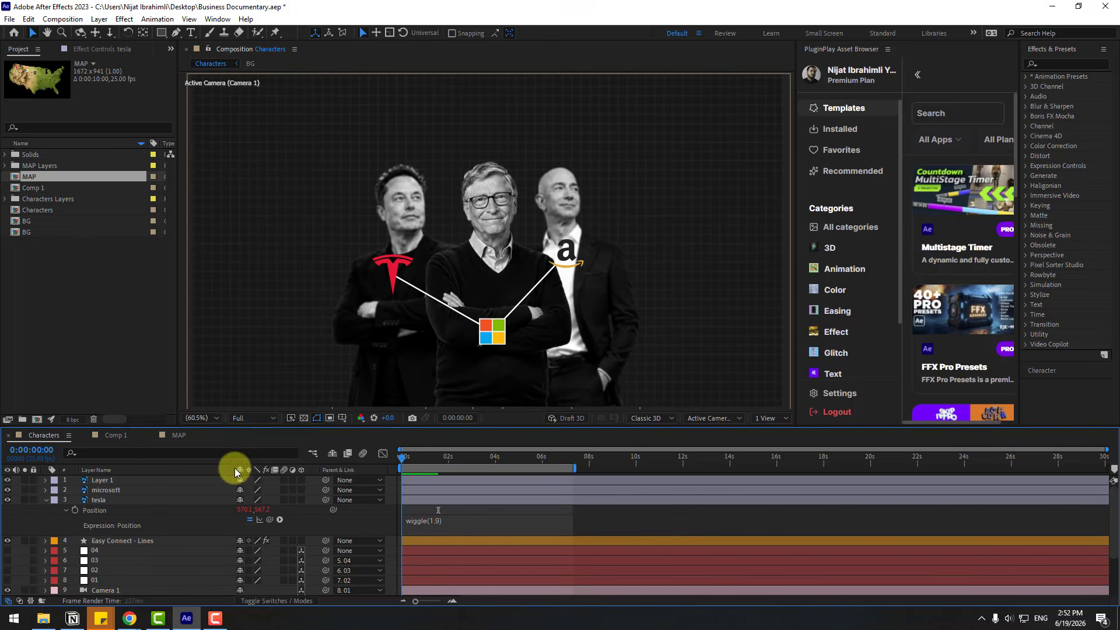
# Solo the three logo layers and the Easy Connect - Lines layer, and change tesla's Position expression to wiggle(3,15)
pyautogui.click(103, 500)
pyautogui.keyDown('shift'); pyautogui.click(101, 480); pyautogui.keyUp('shift')
pyautogui.click(25, 480)
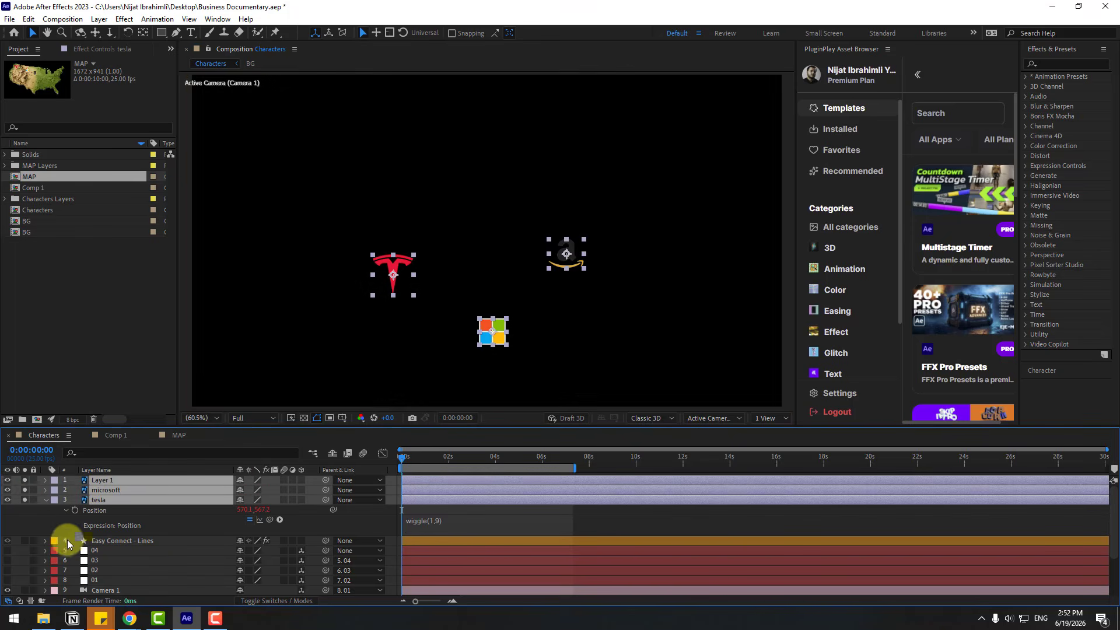
pyautogui.click(24, 541)
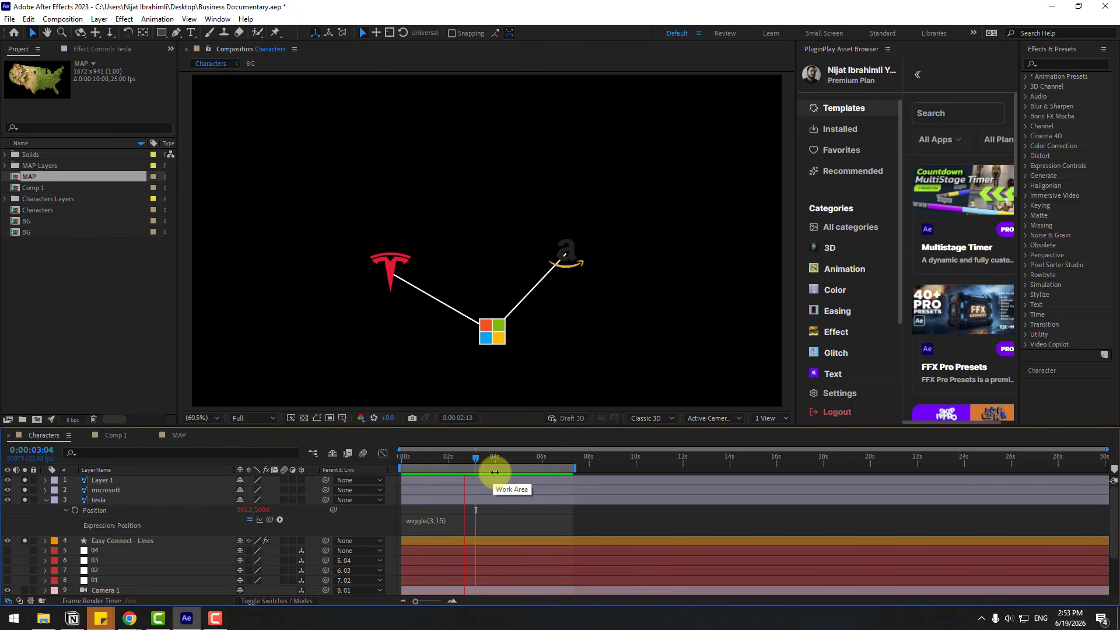
# Copy tesla's wiggle(3,15) expression and paste it onto the microsoft layer's Position
pyautogui.click(454, 459)
pyautogui.click(435, 523)
pyautogui.hotkey('ctrl', 'c')
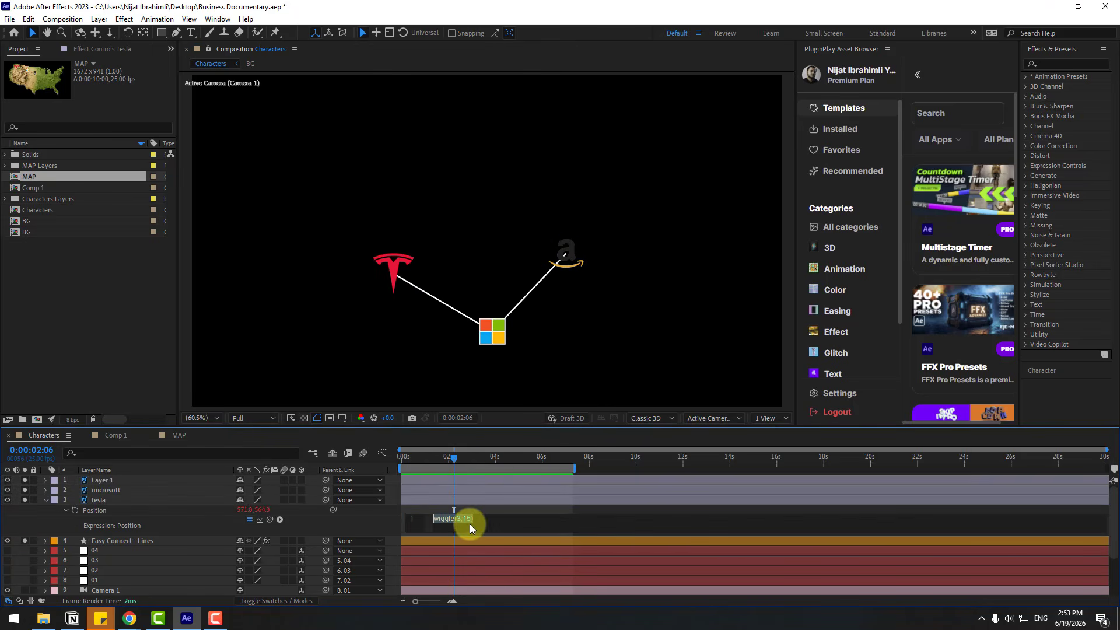
pyautogui.click(46, 500)
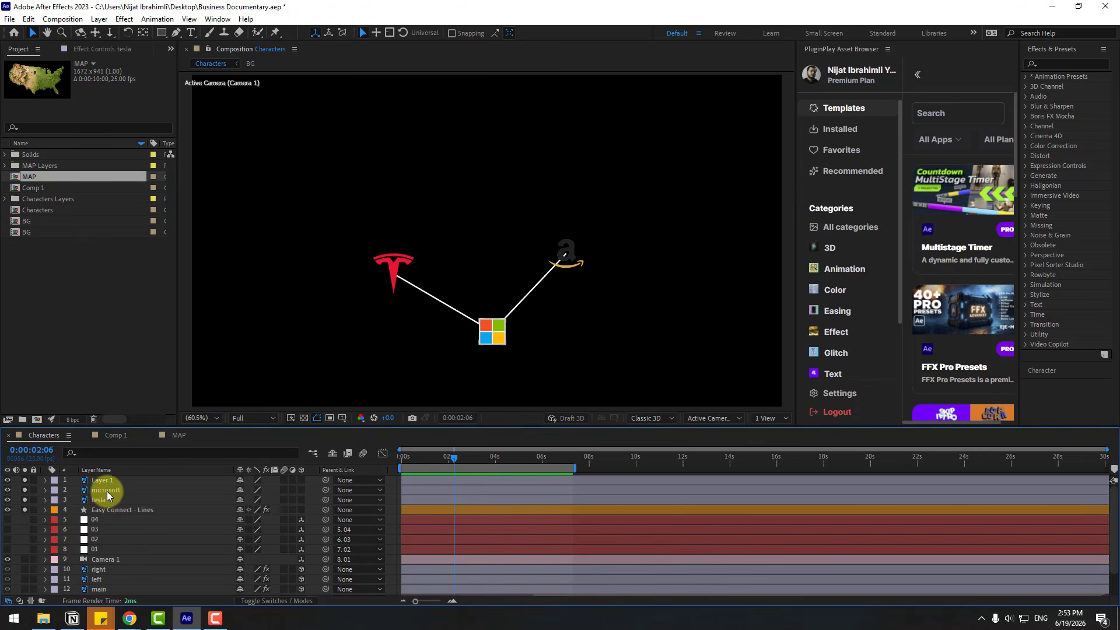
pyautogui.click(106, 491)
pyautogui.press('p')
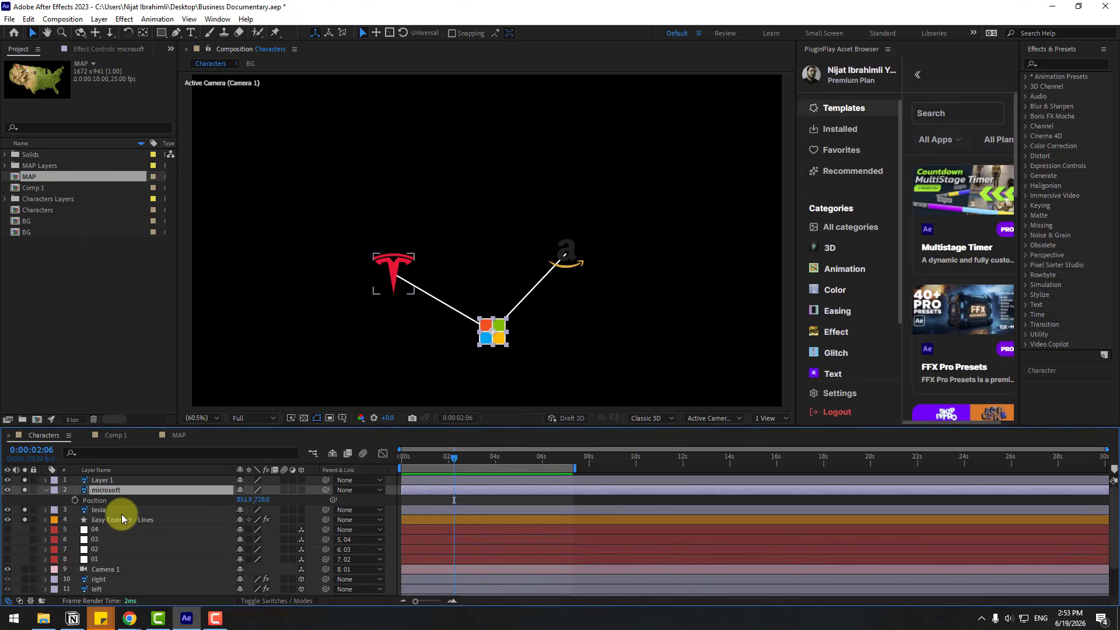
pyautogui.keyDown('alt'); pyautogui.click(75, 500); pyautogui.keyUp('alt')
pyautogui.hotkey('ctrl', 'v')
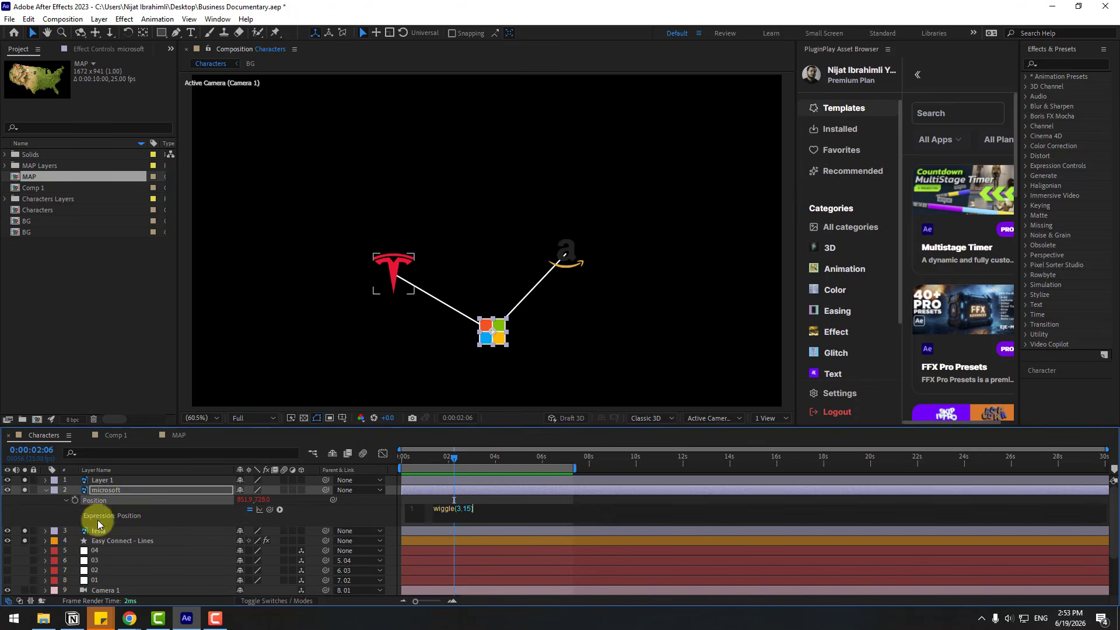
pyautogui.click(46, 490)
# Paste the wiggle(3,15) expression onto Layer 1's Position and collapse its properties
pyautogui.click(105, 480)
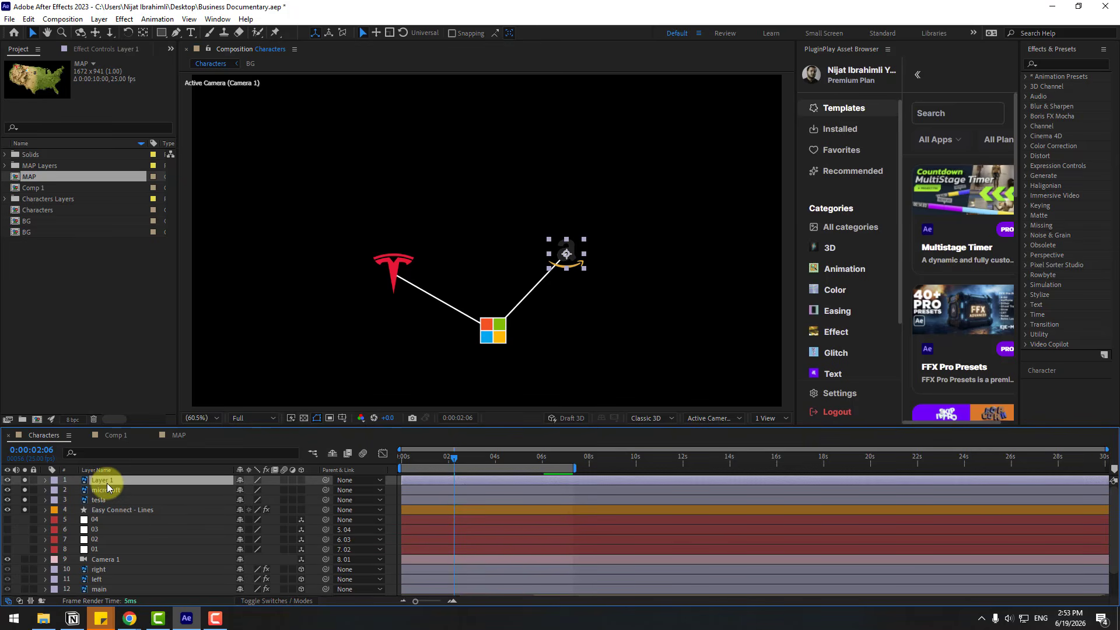
pyautogui.press('p')
pyautogui.keyDown('alt'); pyautogui.click(75, 490); pyautogui.keyUp('alt')
pyautogui.hotkey('ctrl', 'v')
pyautogui.click(291, 506)
pyautogui.press('u')
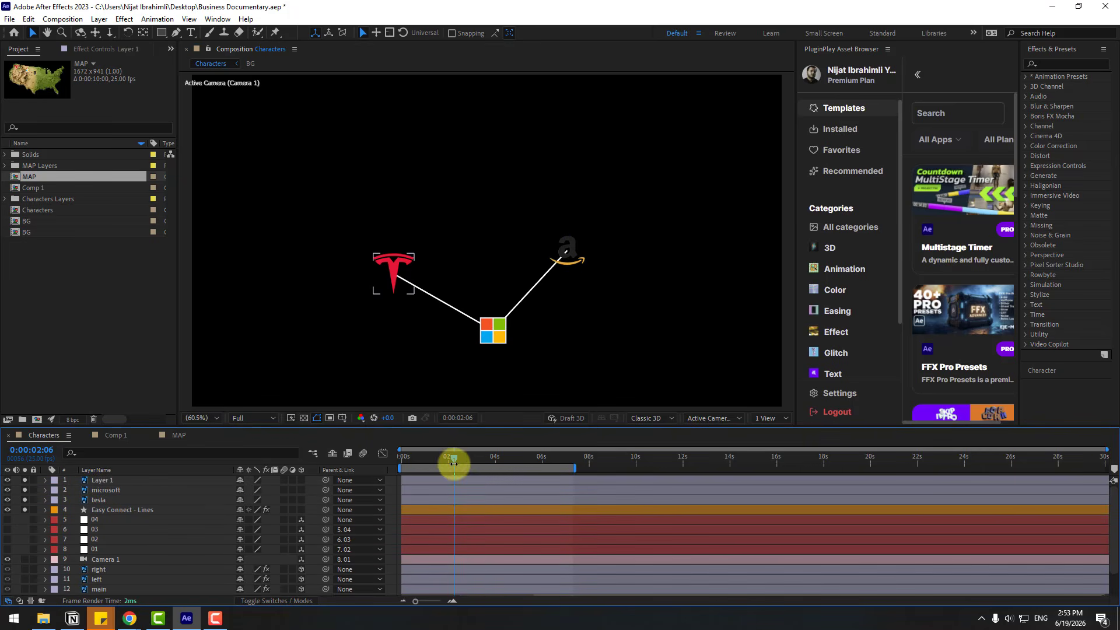
# Unsolo the three logo layers and the Easy Connect - Lines layer, and pre-compose all four as connect_logos
pyautogui.moveTo(454, 459); pyautogui.dragTo(401, 458)
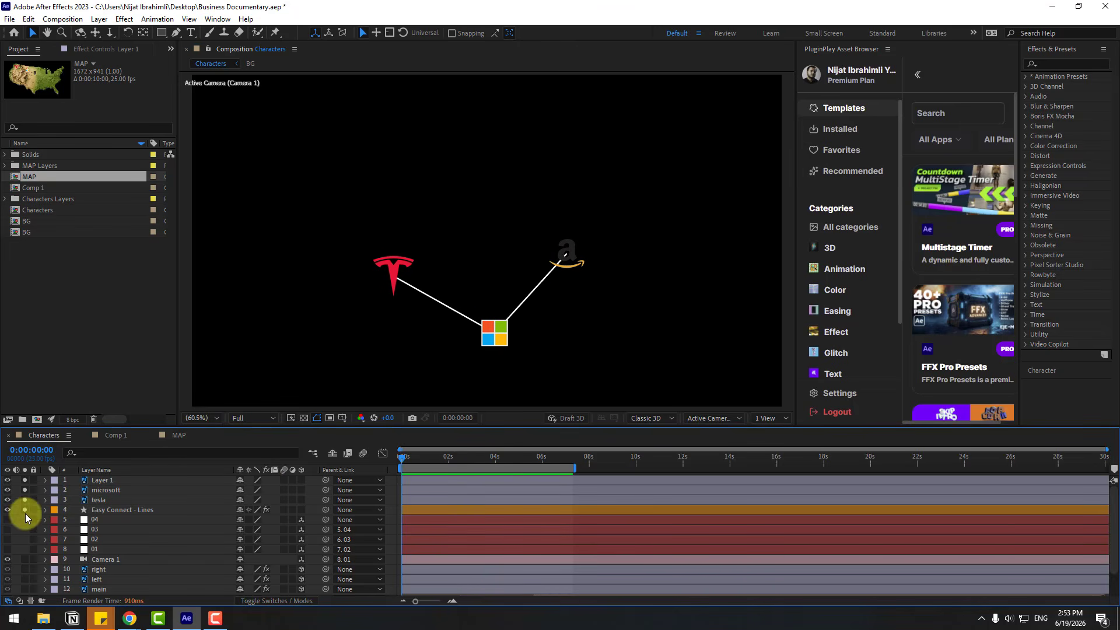
pyautogui.moveTo(26, 513); pyautogui.dragTo(27, 478)
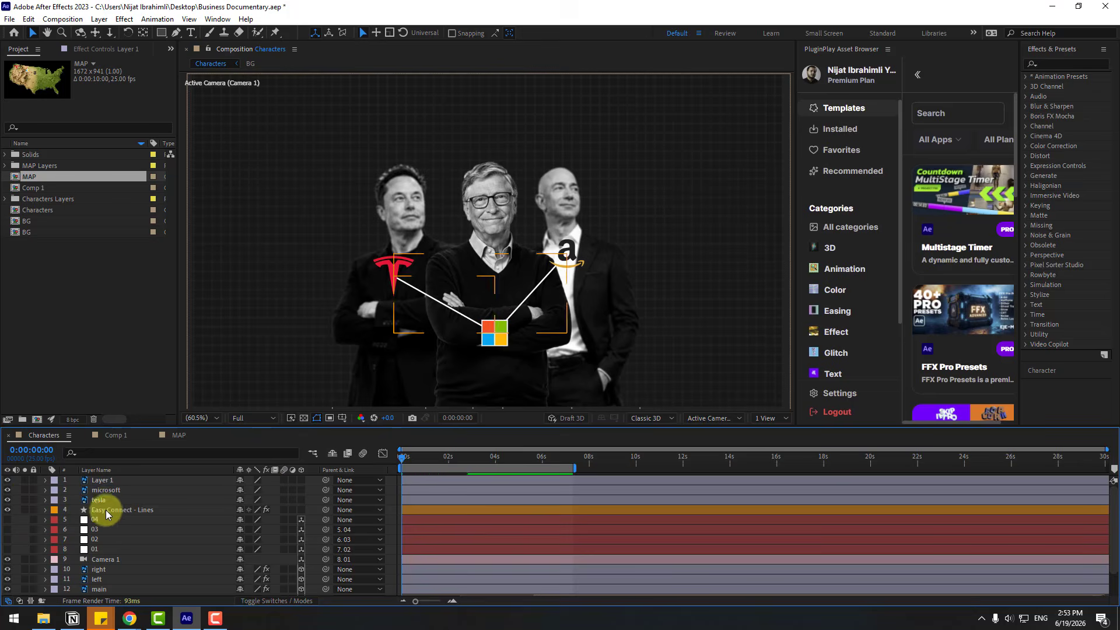
pyautogui.click(106, 510)
pyautogui.keyDown('shift'); pyautogui.click(107, 481); pyautogui.keyUp('shift')
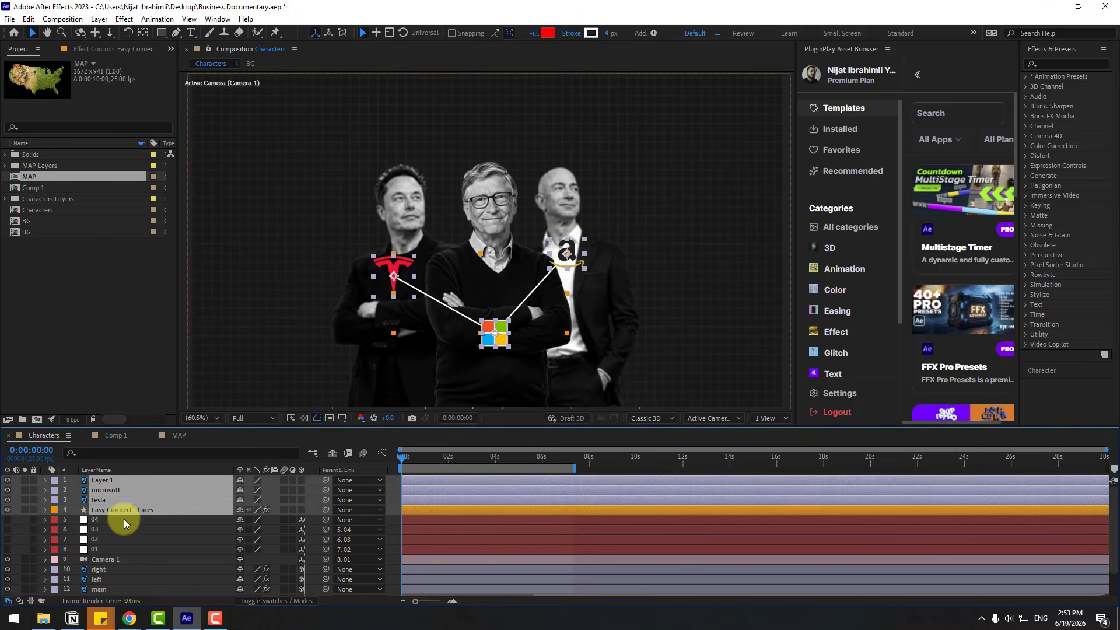
pyautogui.rightClick(106, 503)
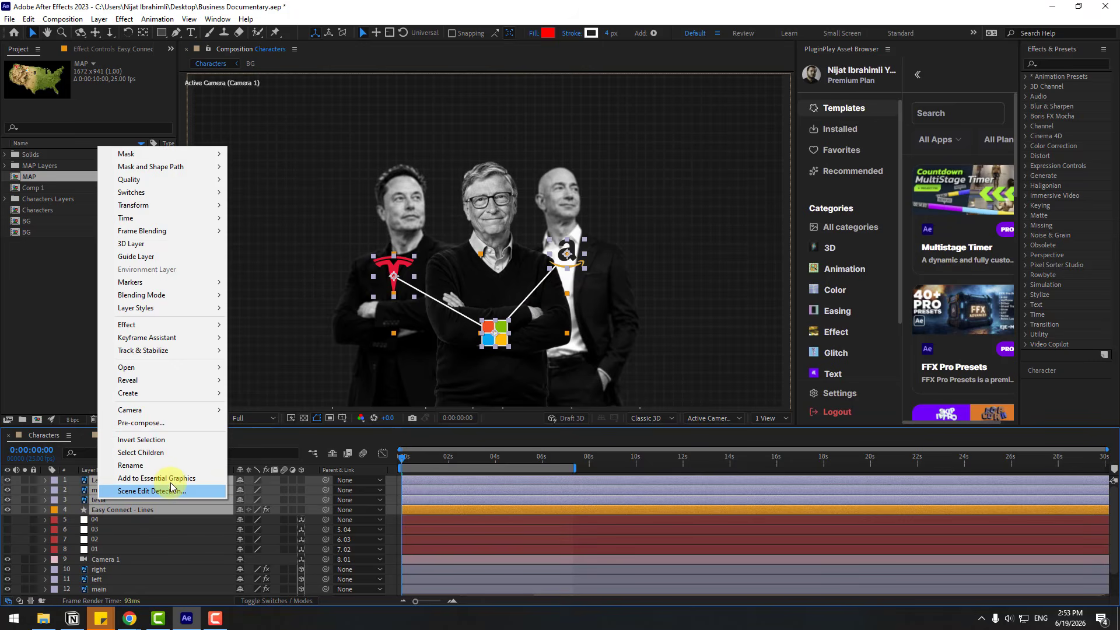
pyautogui.click(160, 423)
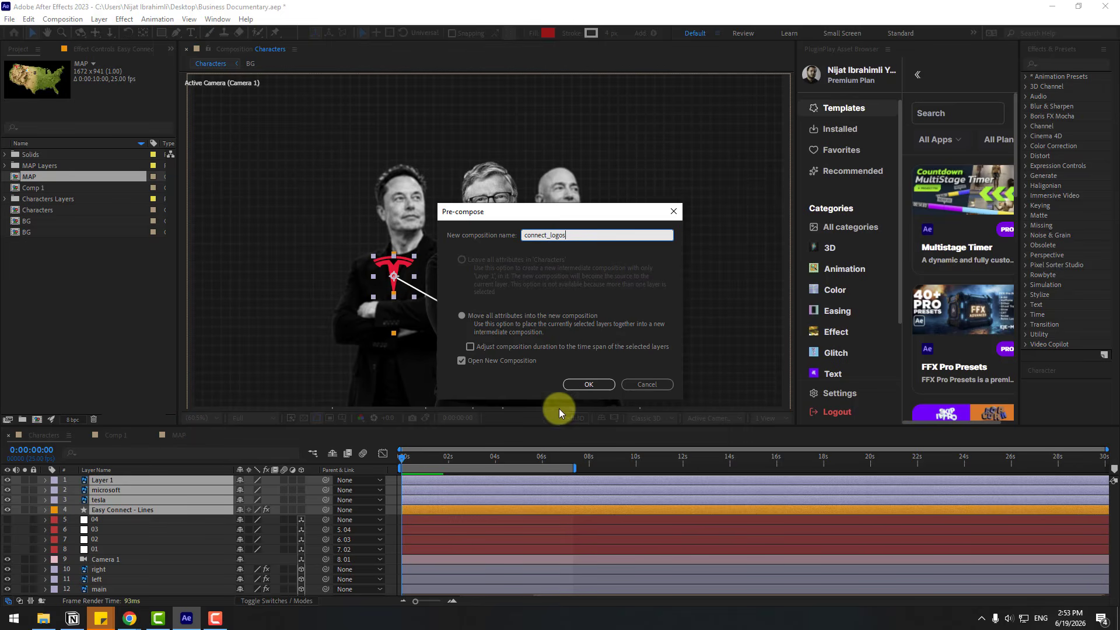
pyautogui.press('Return')
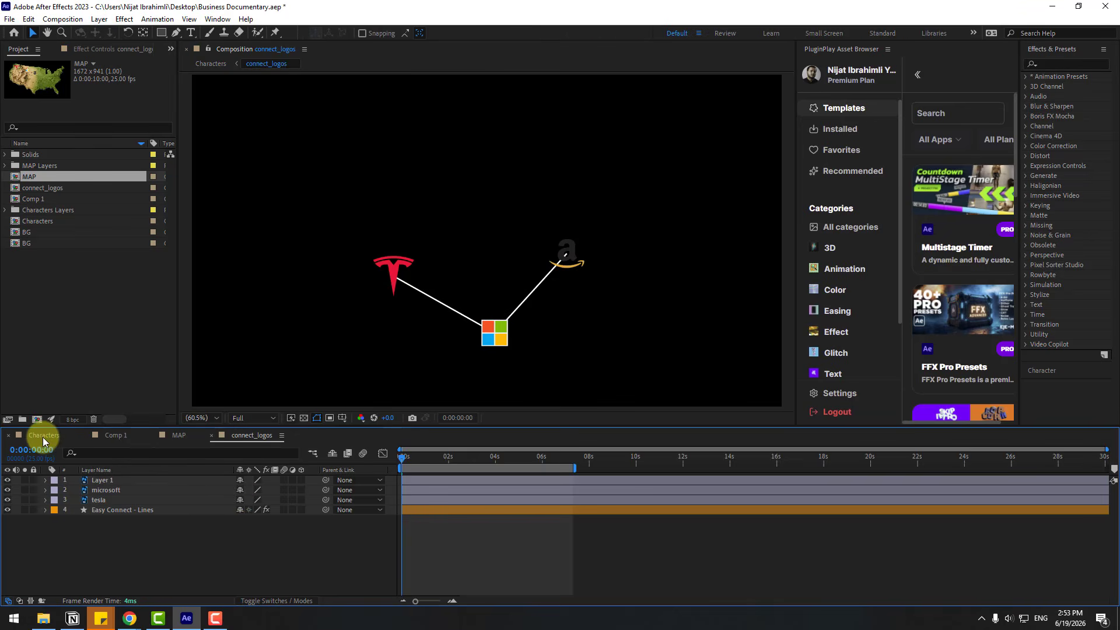
# In the Characters composition, make the connect_logos layer 3D and set its Z position to -192
pyautogui.click(43, 437)
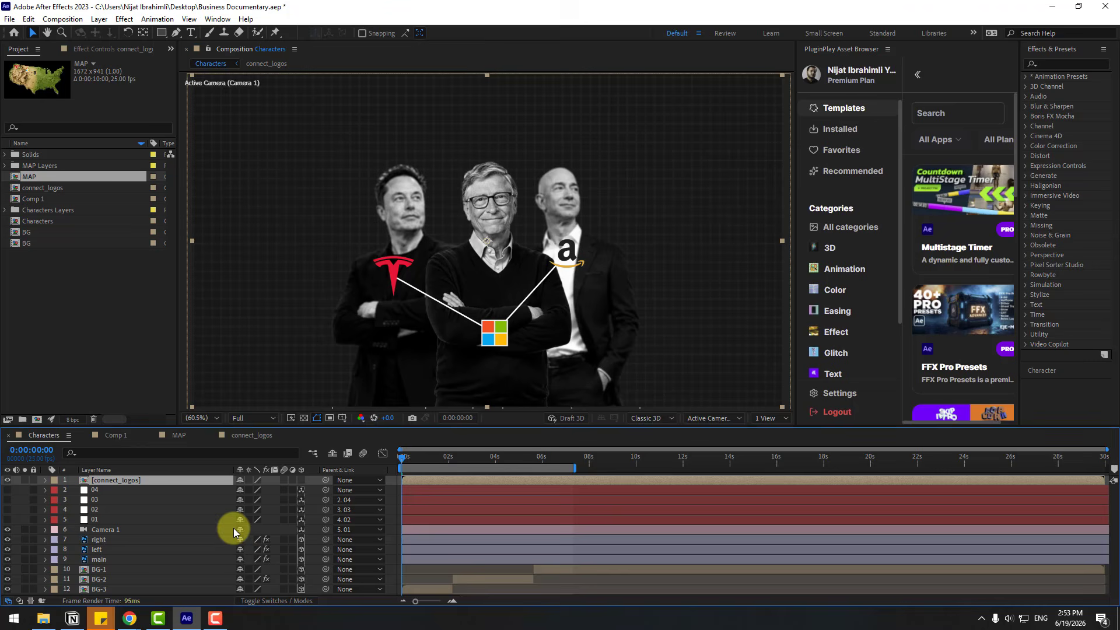
pyautogui.click(300, 479)
pyautogui.press('p')
pyautogui.moveTo(424, 460); pyautogui.dragTo(565, 455)
pyautogui.scroll(-3, 258, 337)
pyautogui.scroll(2, 291, 341)
pyautogui.moveTo(290, 341); pyautogui.dragTo(276, 318)
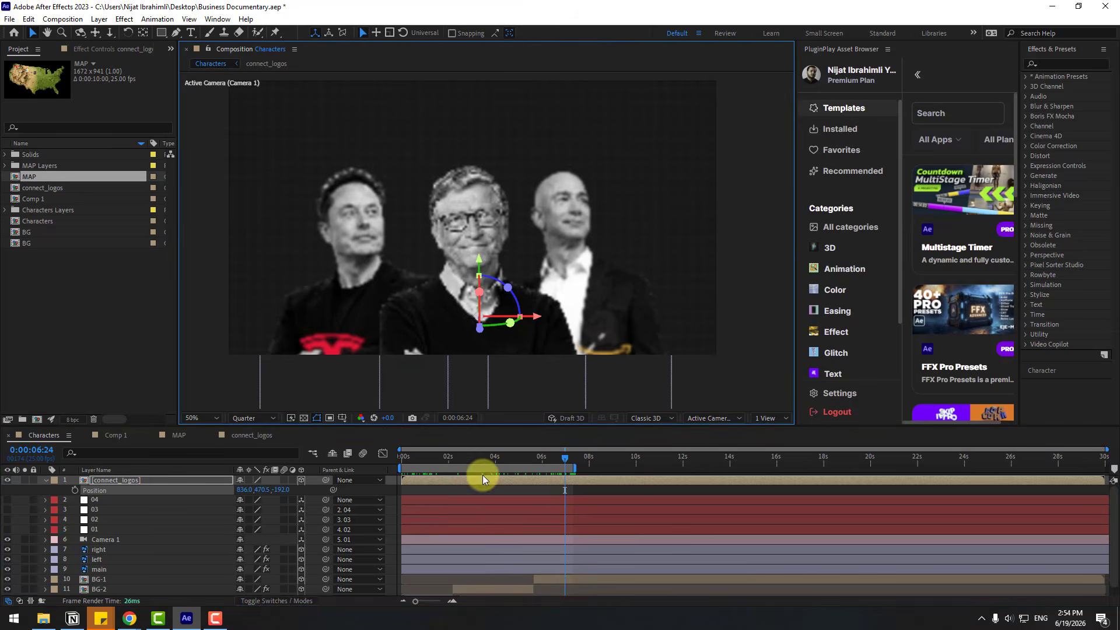
# Make the connect_logos layer start at about 0:00:06:09 on the timeline
pyautogui.click(121, 478)
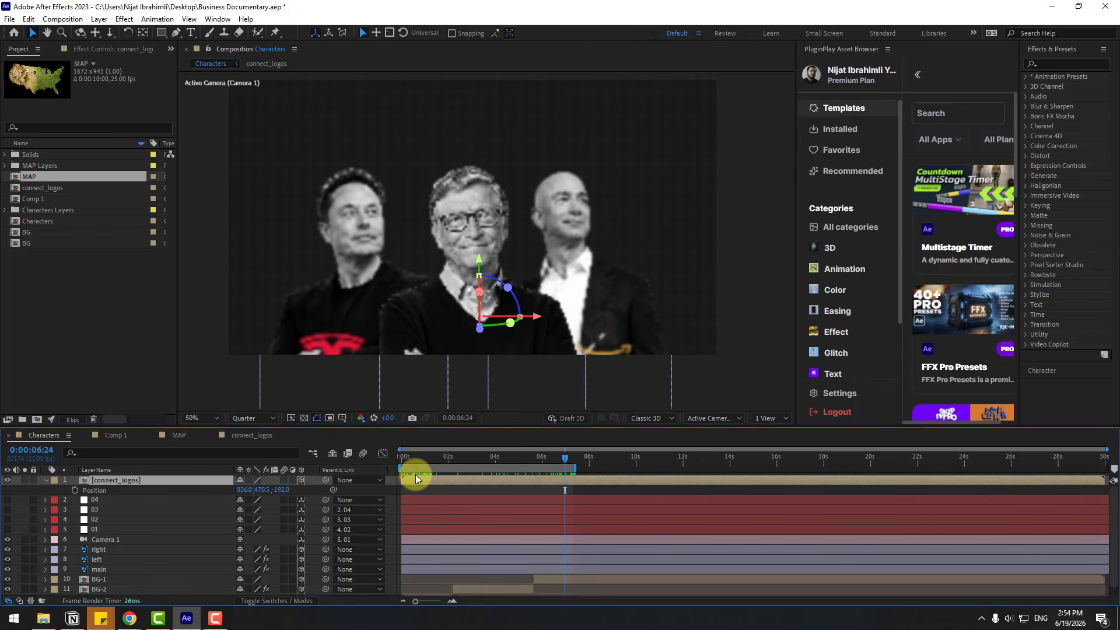
pyautogui.moveTo(436, 479); pyautogui.dragTo(551, 456)
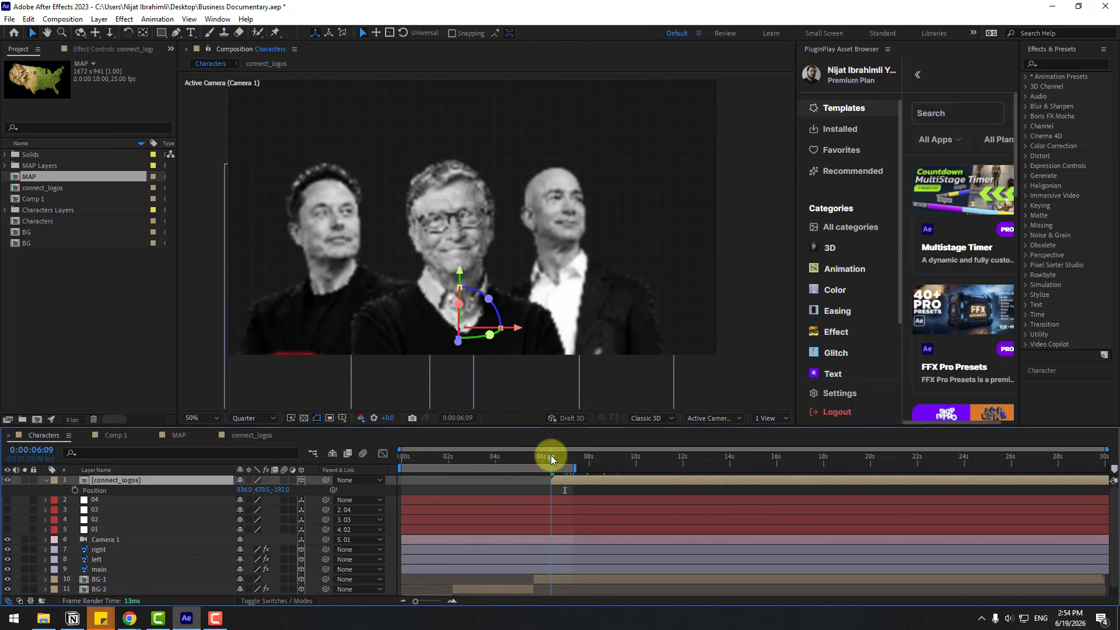
# Start the fade-in of the connect_logos layer with an Opacity keyframe of 0% at 0:00:06:09
pyautogui.press('[')
pyautogui.press('y')
pyautogui.press('t')
pyautogui.click(244, 491)
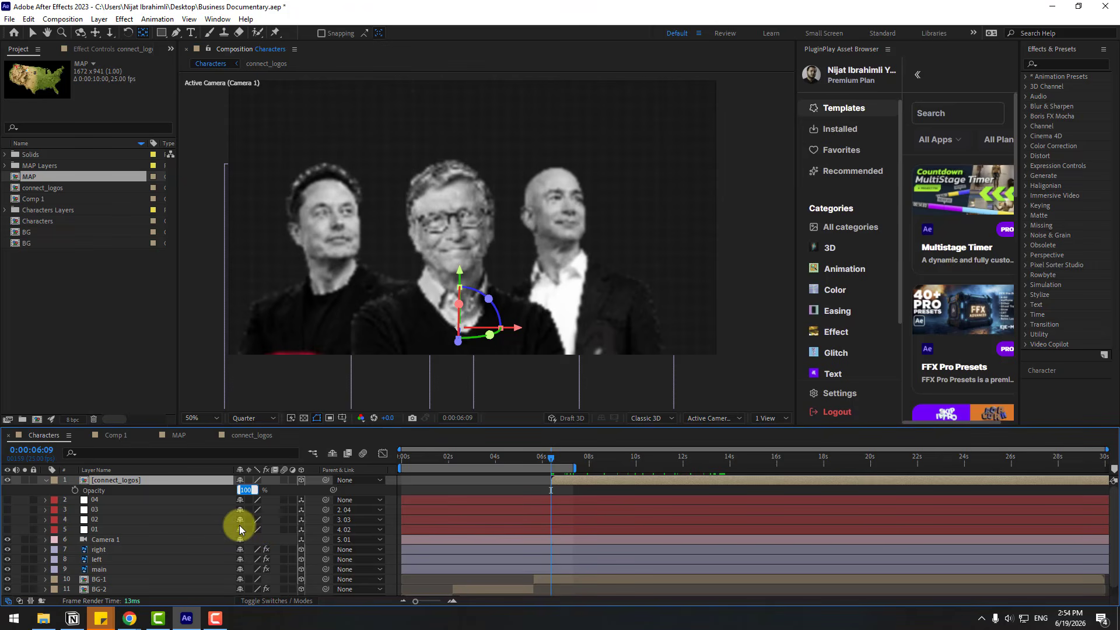
pyautogui.write('0')
pyautogui.press('Return')
pyautogui.click(75, 491)
pyautogui.click(569, 457)
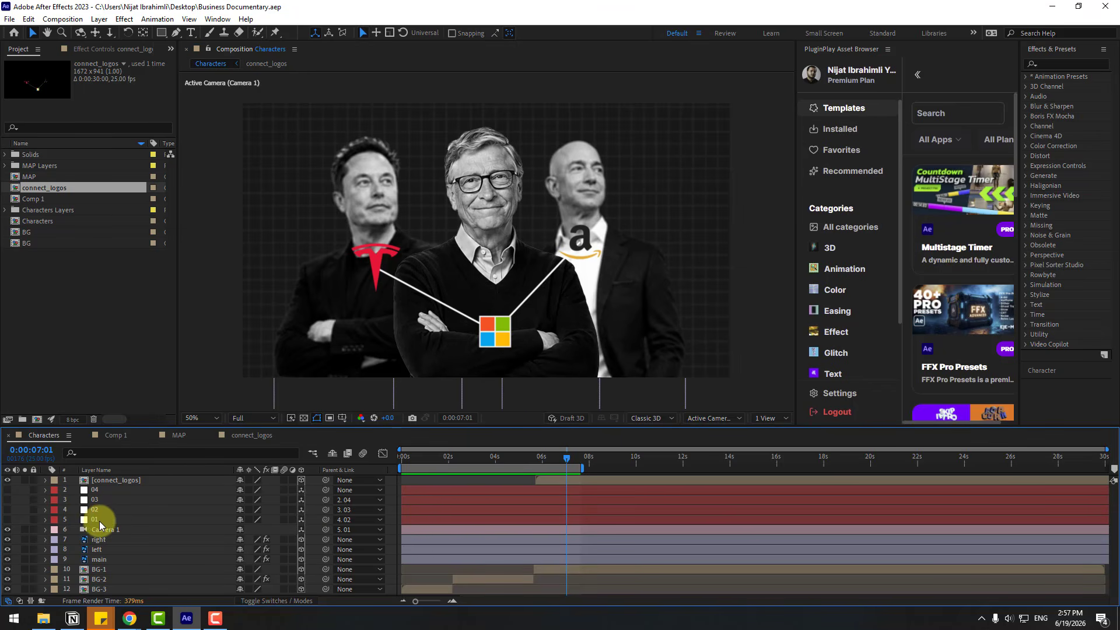
# Hold null 01's Position with a keyframe at 0:00:06:21, and keyframe its Y position at -710 at 0:00:08:17
pyautogui.click(99, 520)
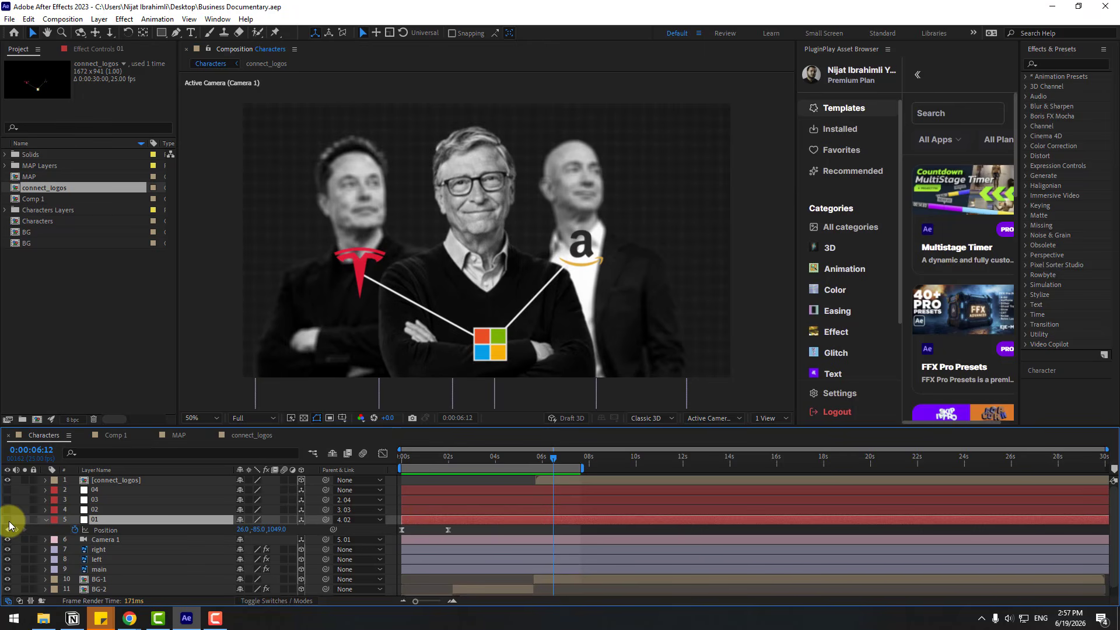
pyautogui.click(8, 519)
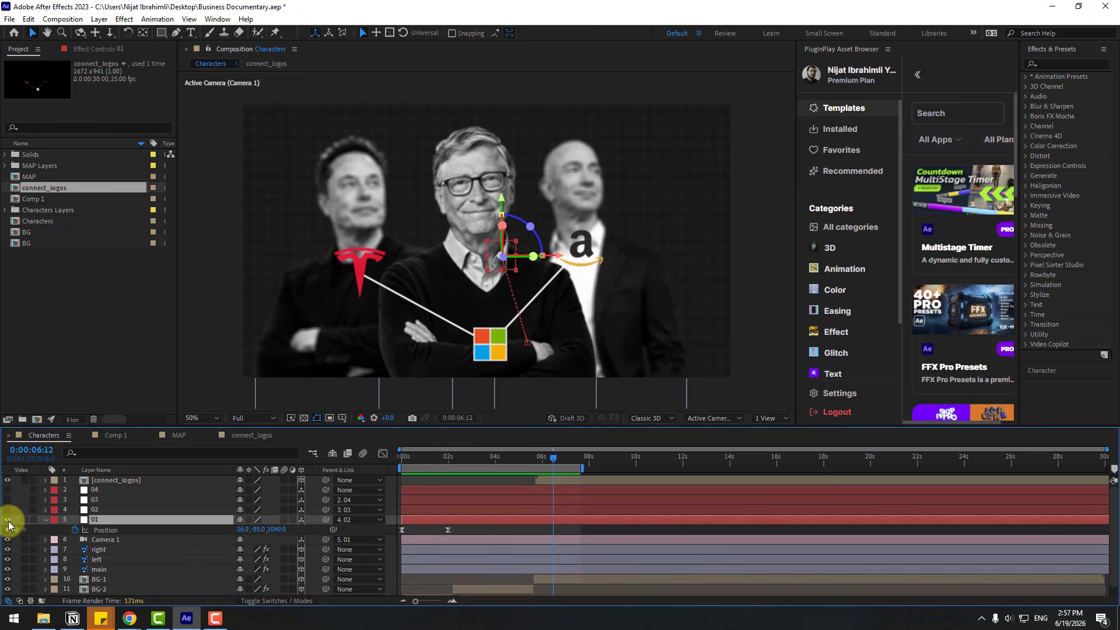
pyautogui.click(561, 458)
pyautogui.click(16, 530)
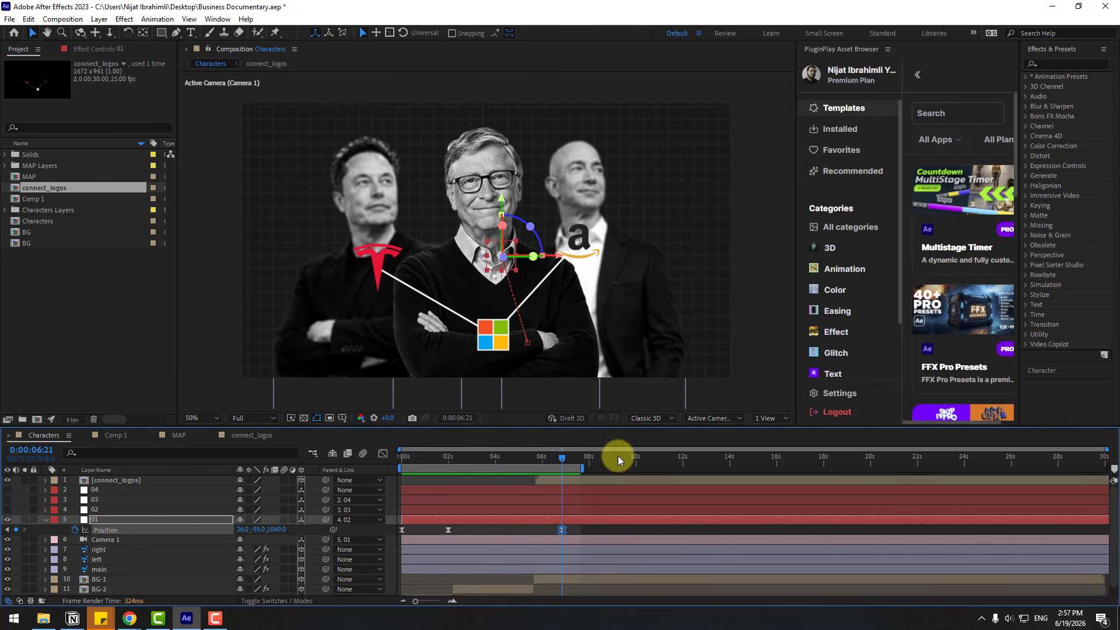
pyautogui.moveTo(594, 458); pyautogui.dragTo(604, 460)
pyautogui.moveTo(263, 545); pyautogui.dragTo(93, 502)
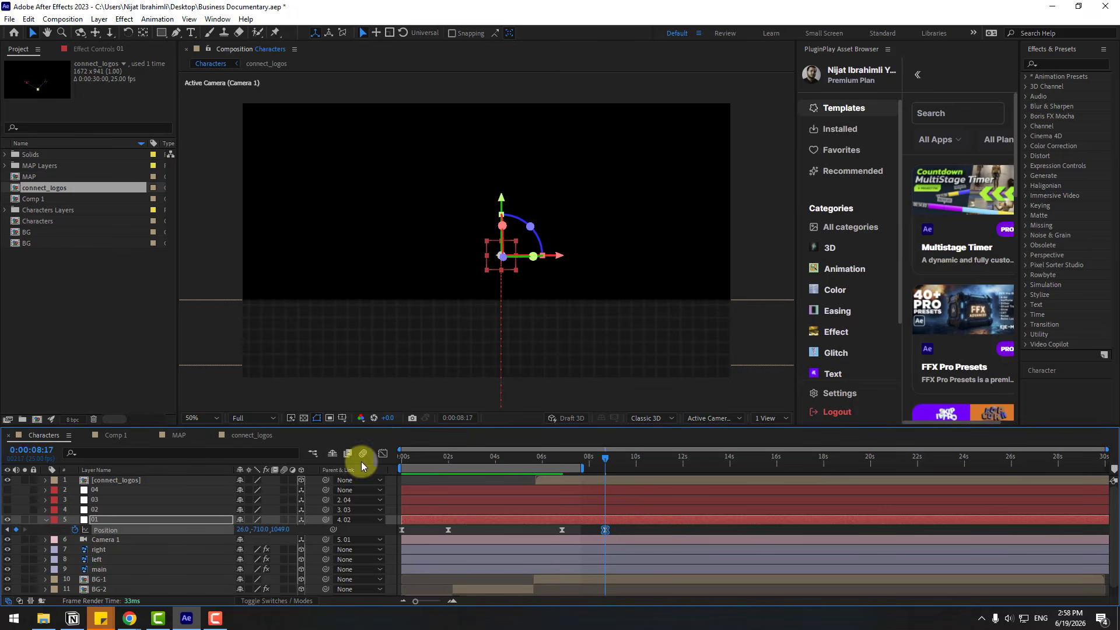
# Add the MAP composition as the topmost layer of the Characters composition and make it 3D
pyautogui.click(163, 287)
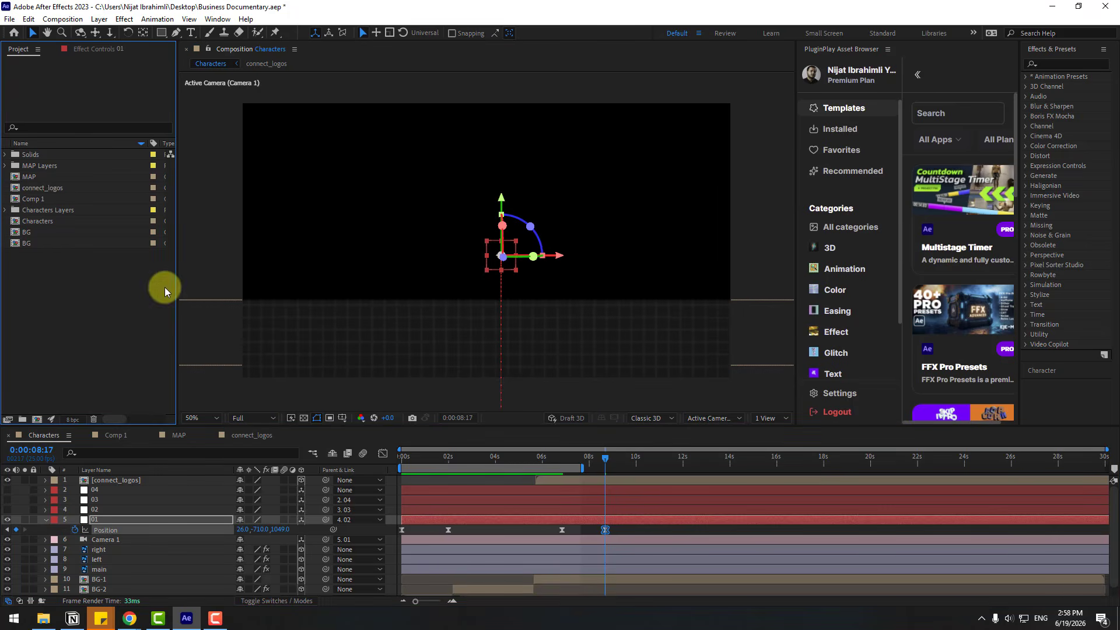
pyautogui.click(29, 177)
pyautogui.moveTo(29, 177); pyautogui.dragTo(128, 476)
pyautogui.click(301, 480)
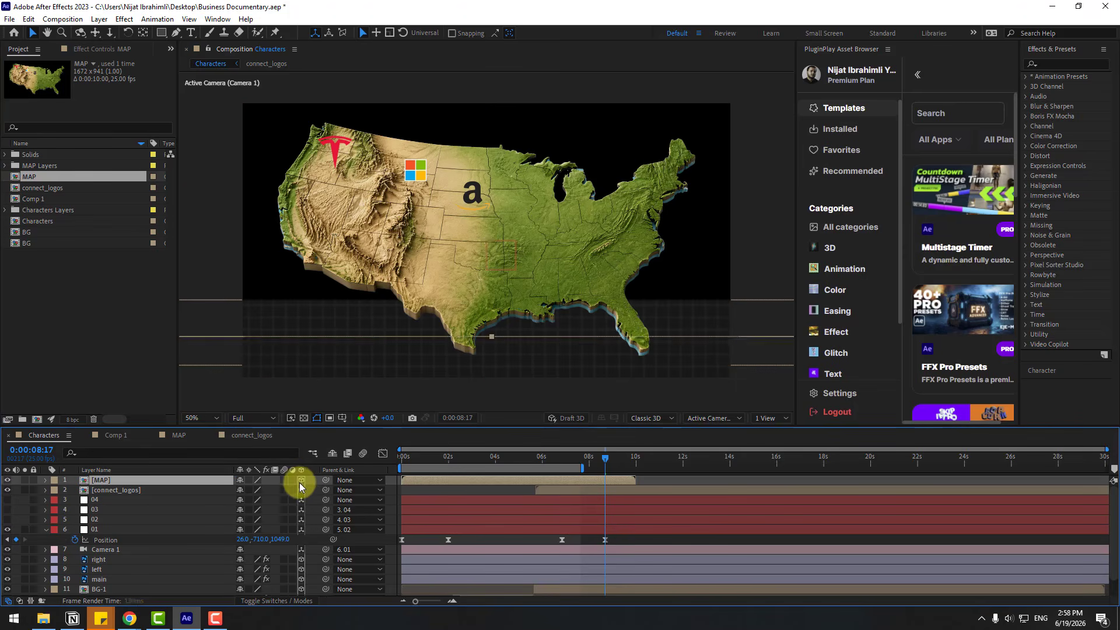
# Scale the MAP layer to 50% and position it in the middle of the camera frame
pyautogui.scroll(-4, 496, 294)
pyautogui.moveTo(496, 294); pyautogui.dragTo(491, 200)
pyautogui.scroll(1, 499, 264)
pyautogui.press('s')
pyautogui.moveTo(252, 490); pyautogui.dragTo(224, 492)
pyautogui.scroll(2, 488, 233)
pyautogui.moveTo(488, 151); pyautogui.dragTo(488, 231)
# Set the work area to about 6–12 s and open the MAP composition at full preview resolution
pyautogui.moveTo(524, 460); pyautogui.dragTo(601, 464)
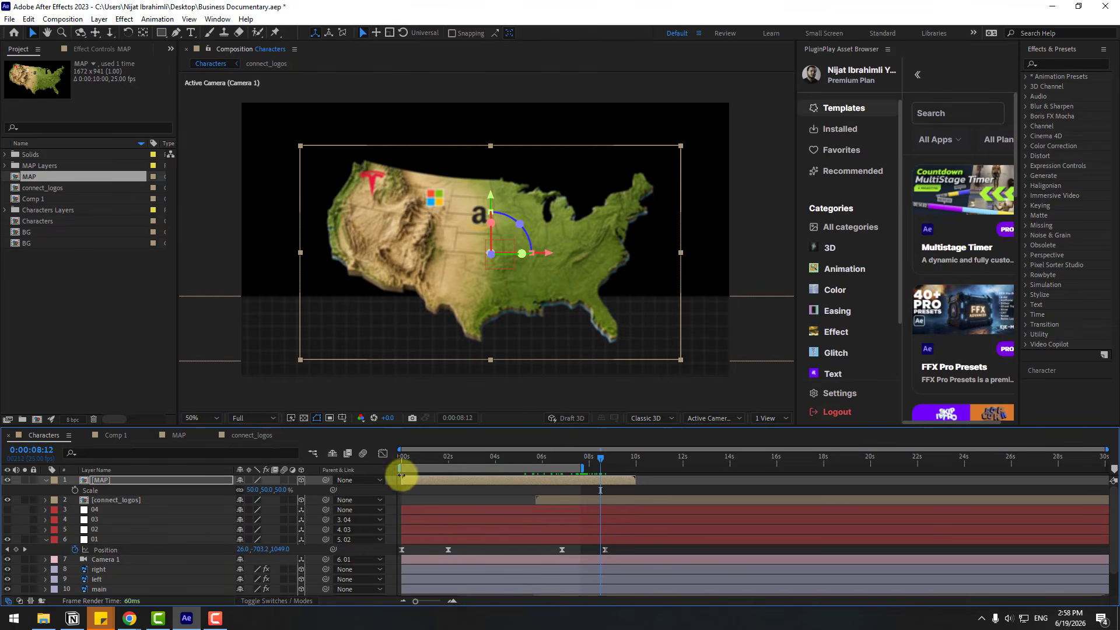
pyautogui.moveTo(401, 470); pyautogui.dragTo(638, 462)
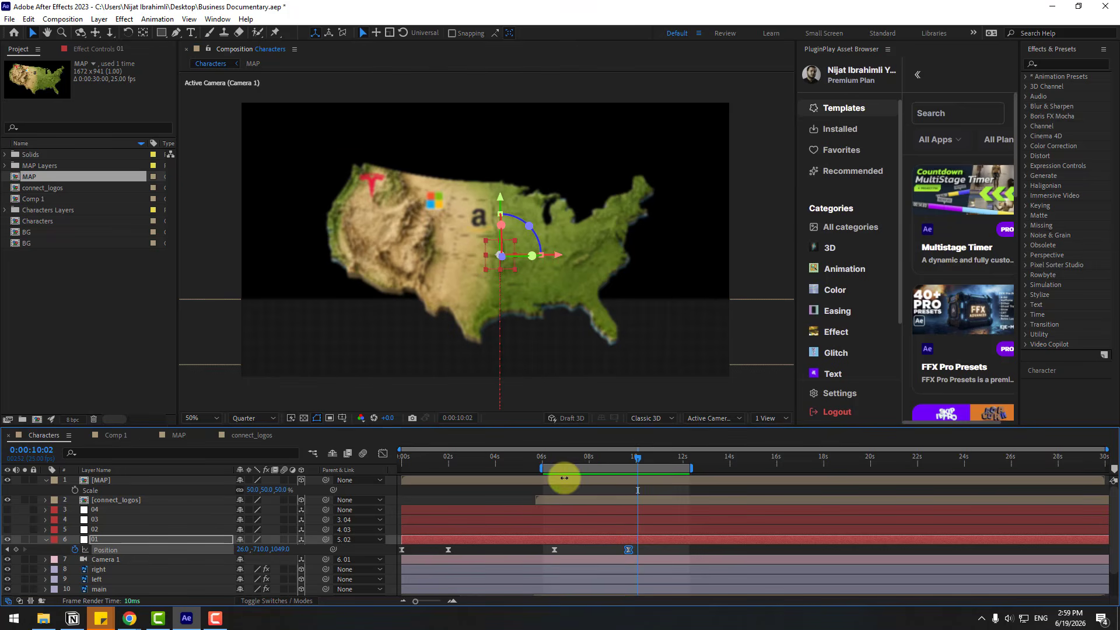
pyautogui.doubleClick(100, 481)
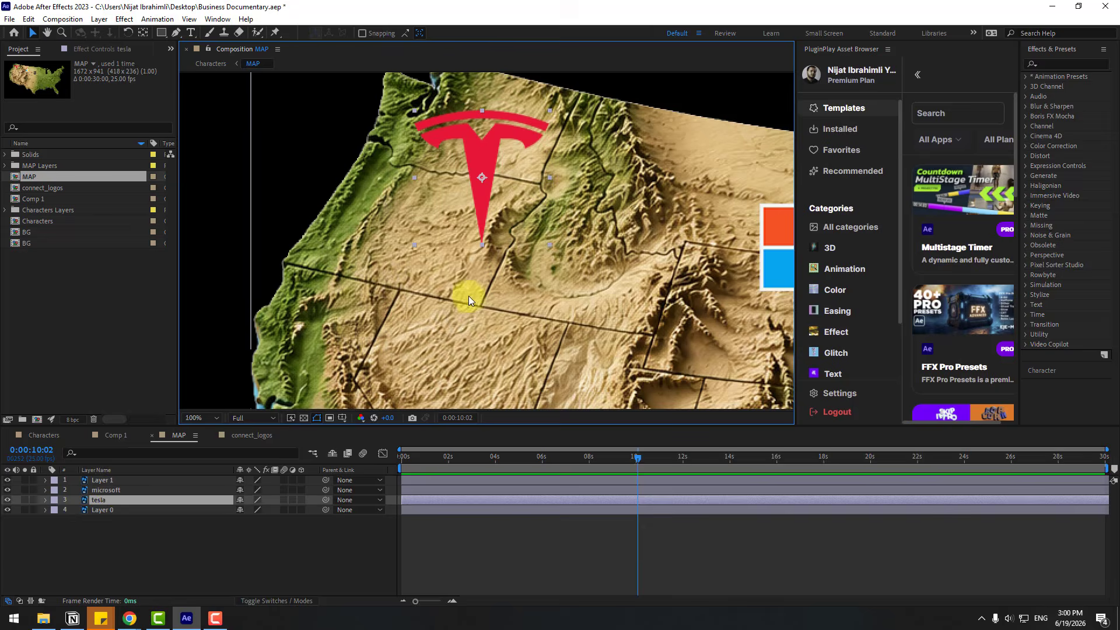
pyautogui.scroll(2, 482, 262)
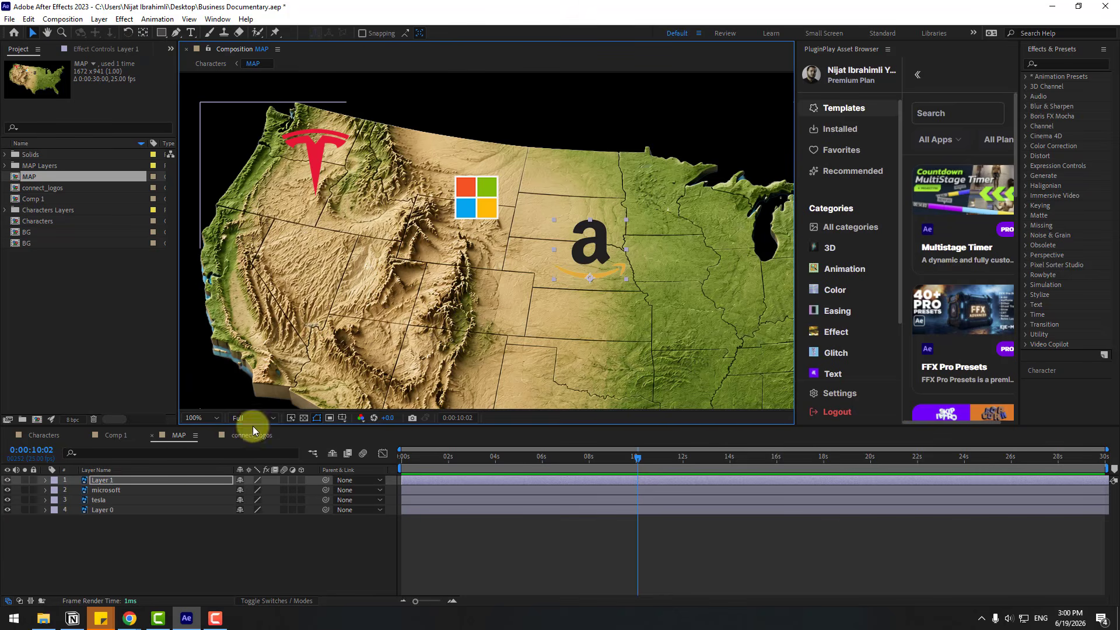
# Keyframe the tesla layer's Scale at 0% at 0:00:00:00 and at 110% at 0:00:00:10
pyautogui.click(106, 500)
pyautogui.press('Home')
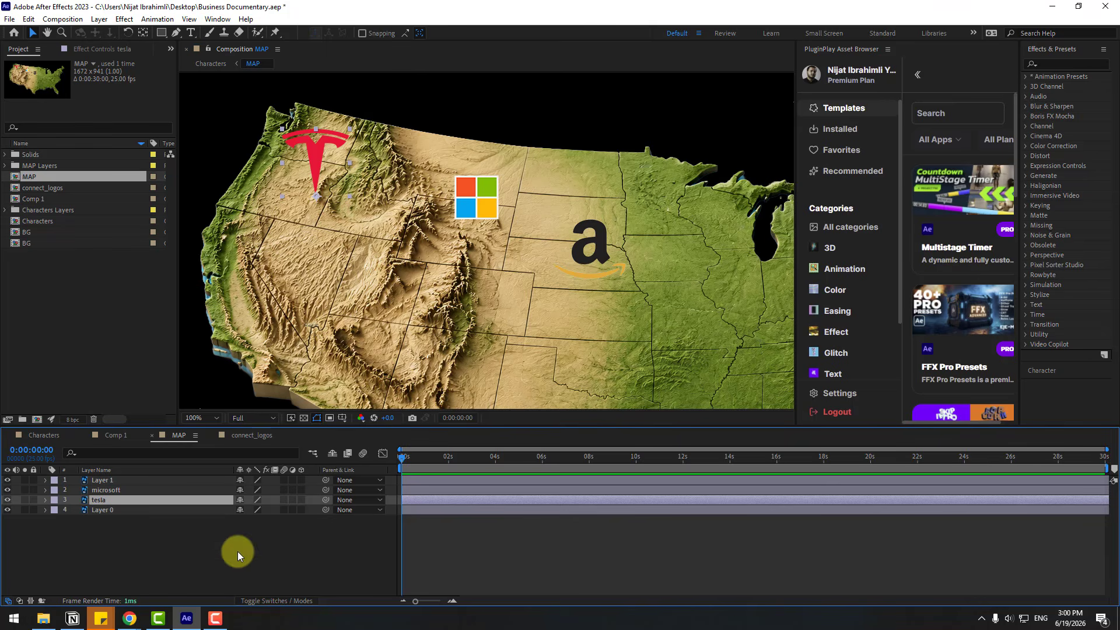
pyautogui.press('s')
pyautogui.click(139, 509)
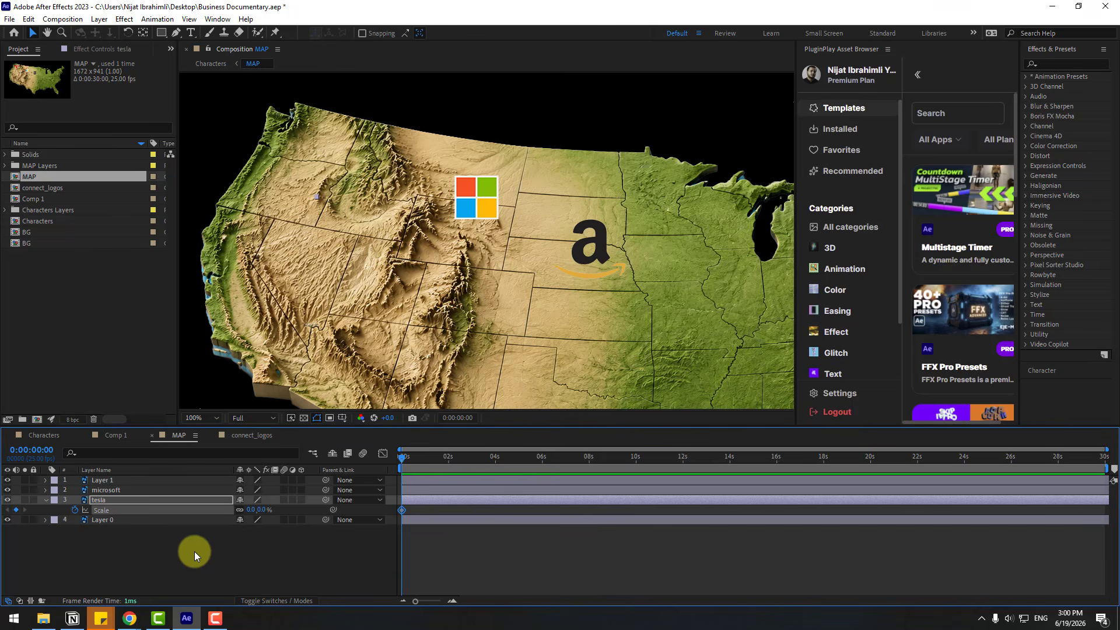
pyautogui.hotkey('shift', 'pagedown')
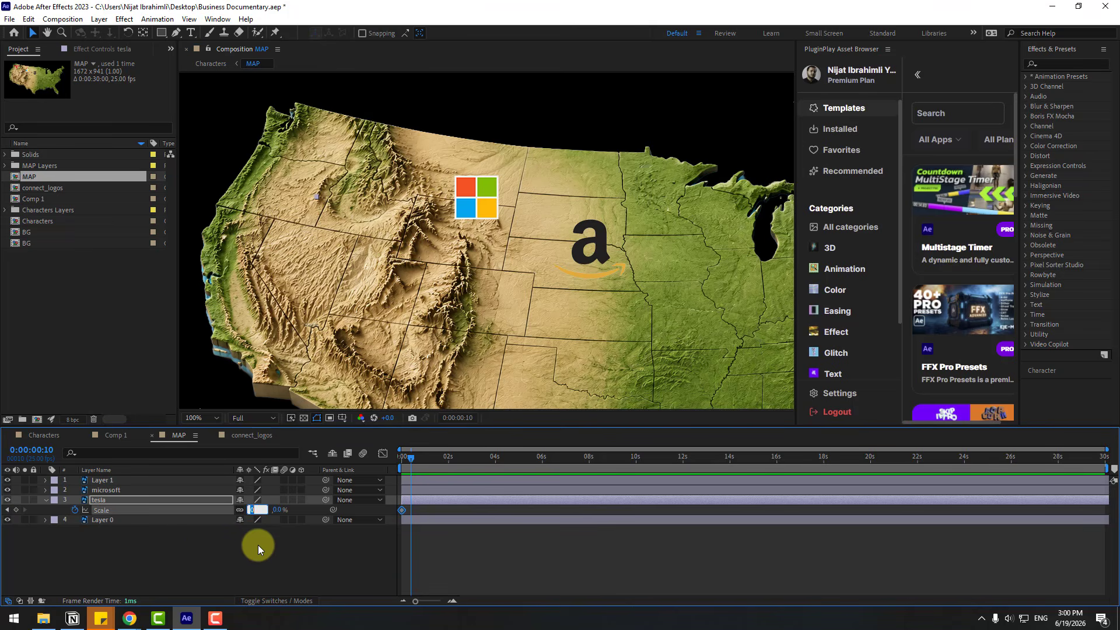
pyautogui.write('110')
pyautogui.press('Return')
pyautogui.press('=')
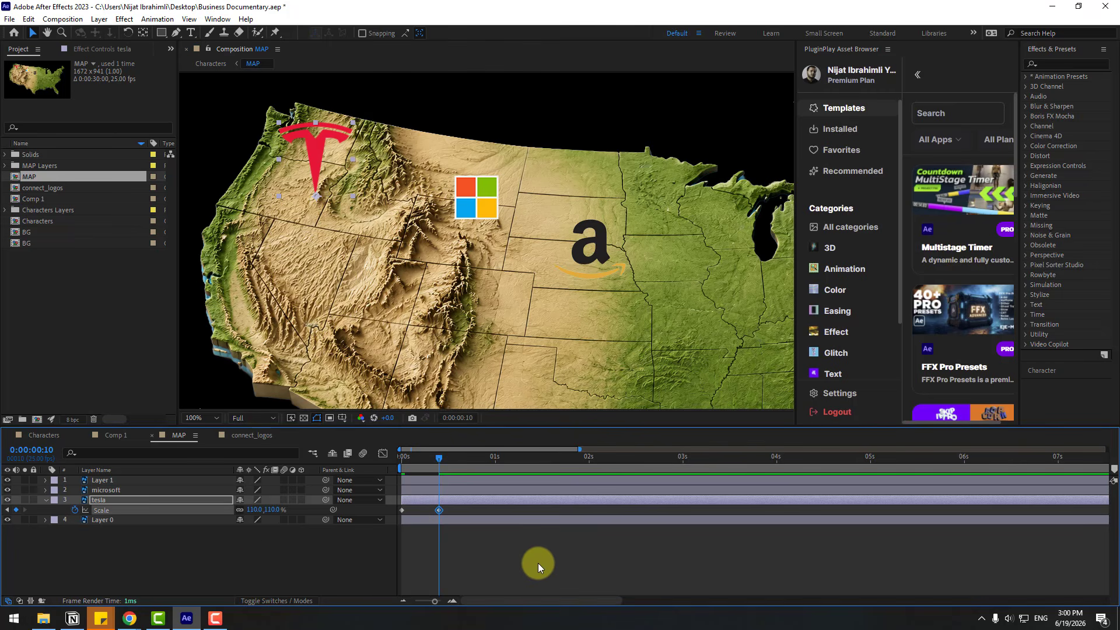
# Add tesla Scale keyframes of 95% at 0:00:00:13 and 100% at 0:00:00:16
pyautogui.press('pagedown')
pyautogui.press('pagedown')
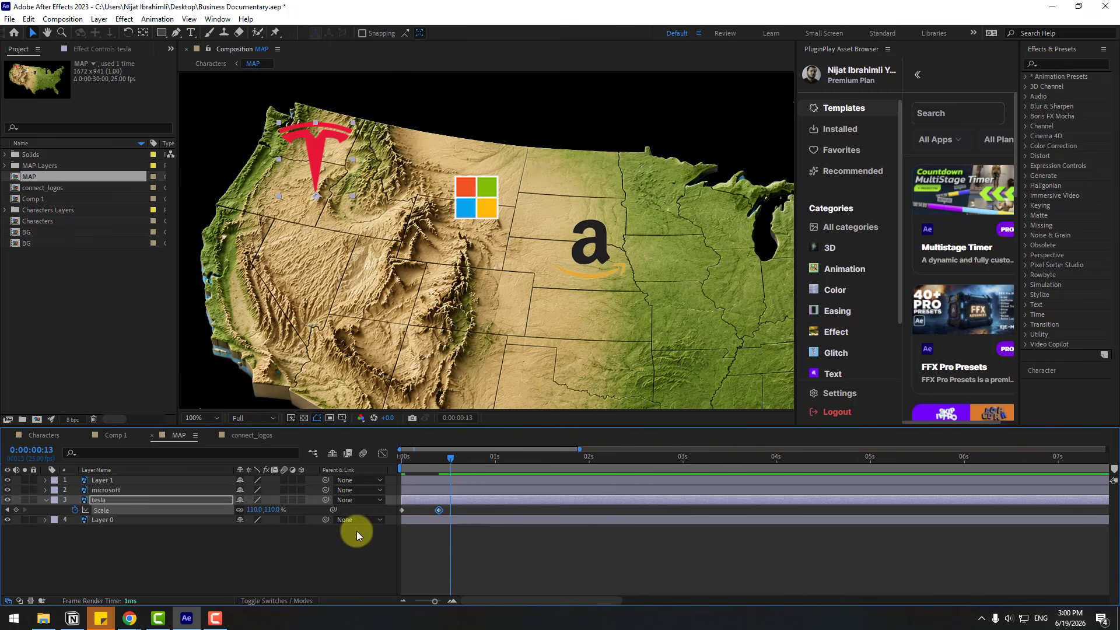
pyautogui.click(257, 510)
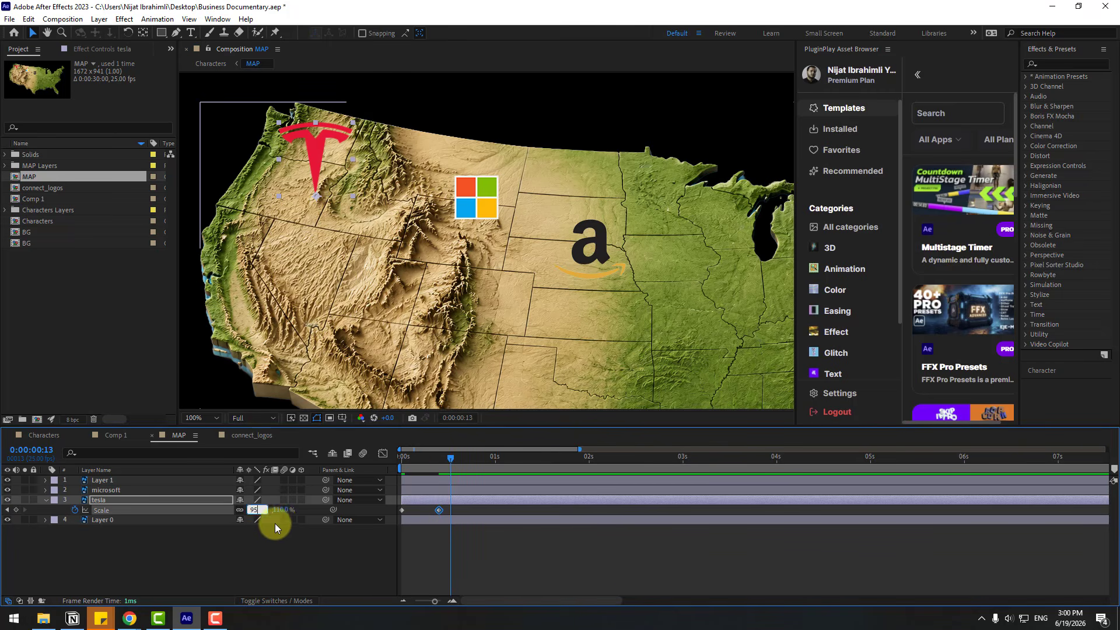
pyautogui.press('Return')
pyautogui.press('pagedown')
pyautogui.press('pagedown')
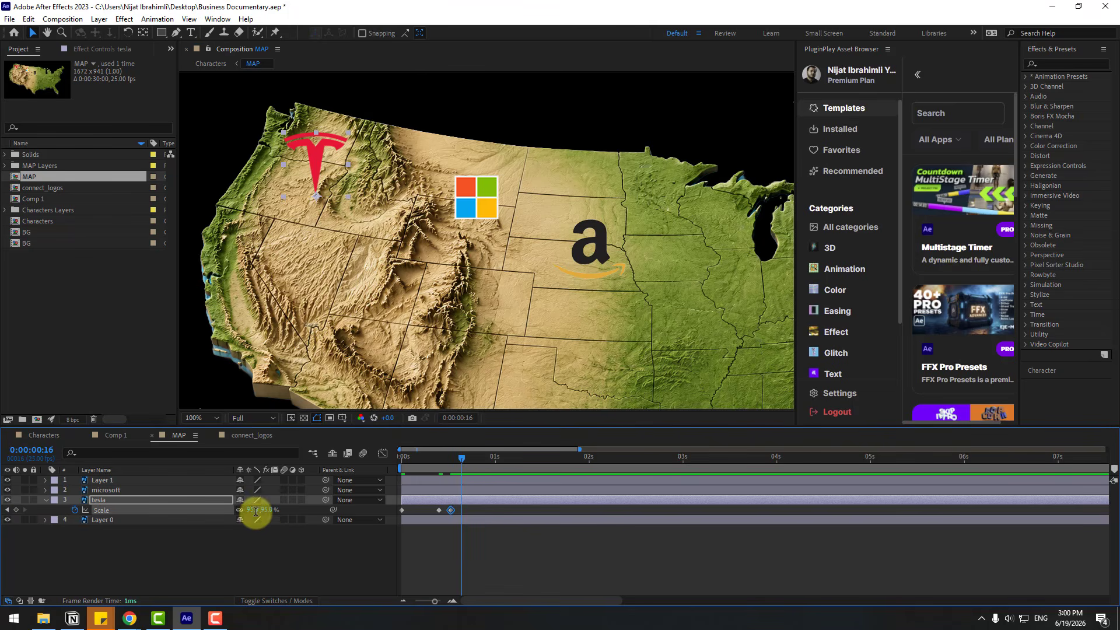
pyautogui.click(257, 510)
pyautogui.write('100')
pyautogui.press('Return')
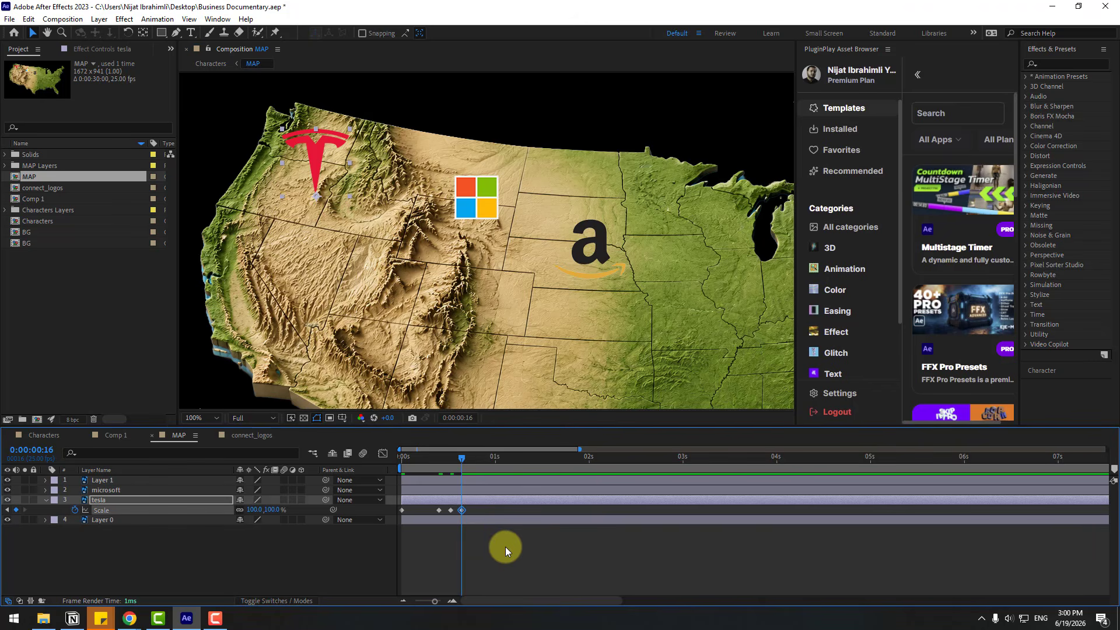
# Apply Easy Ease to all four tesla Scale keyframes and preview the pop-in animation
pyautogui.moveTo(470, 506); pyautogui.dragTo(399, 514)
pyautogui.rightClick(401, 509)
pyautogui.moveTo(461, 502)
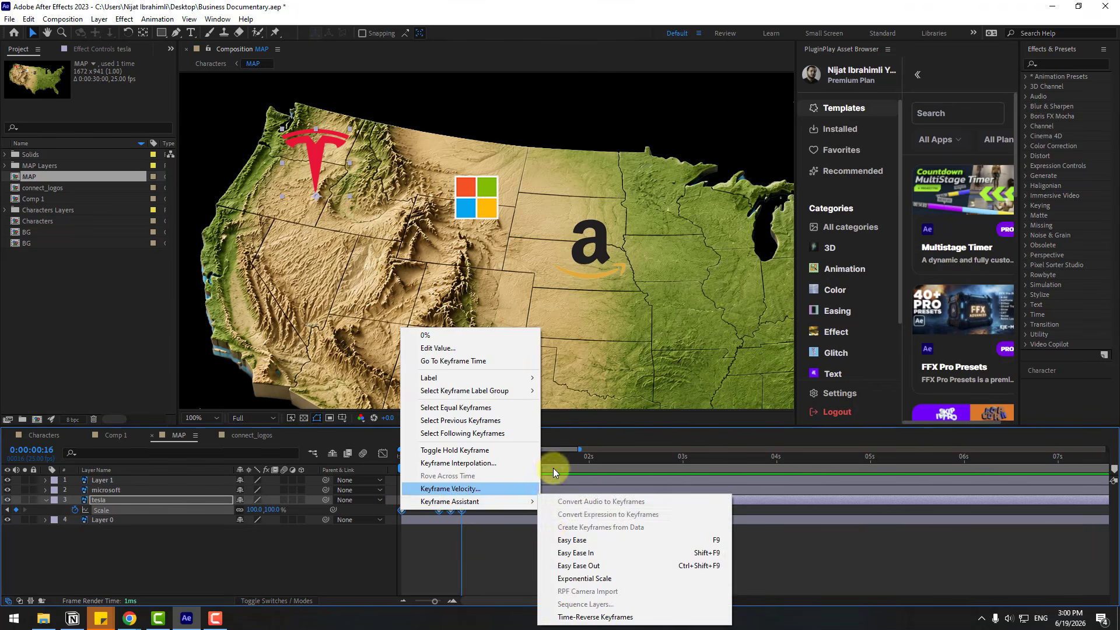
pyautogui.click(557, 540)
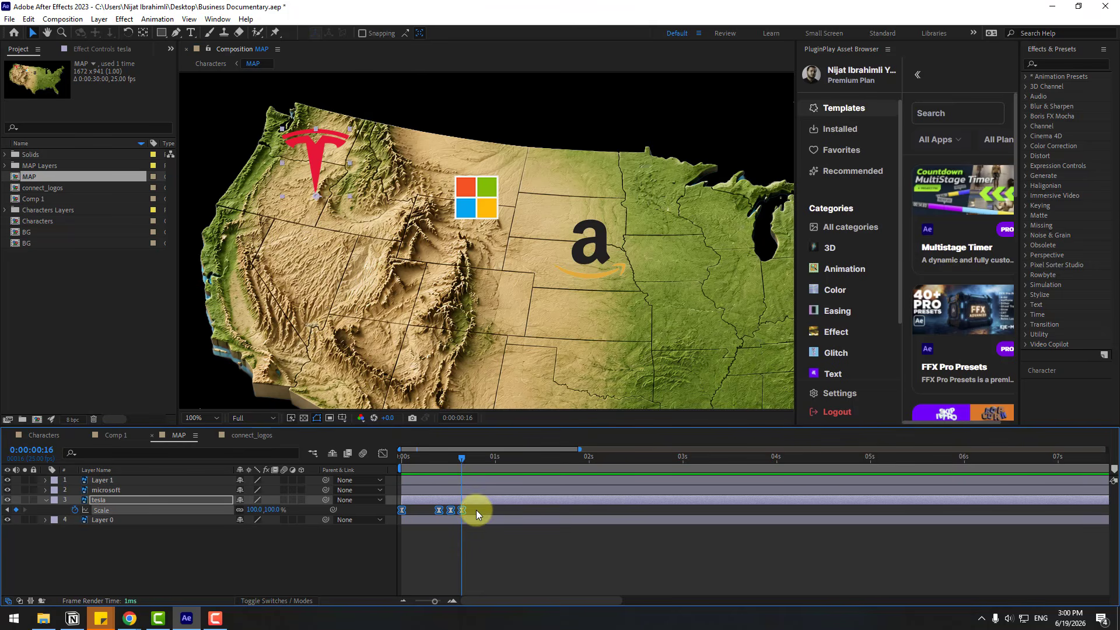
pyautogui.press('space')
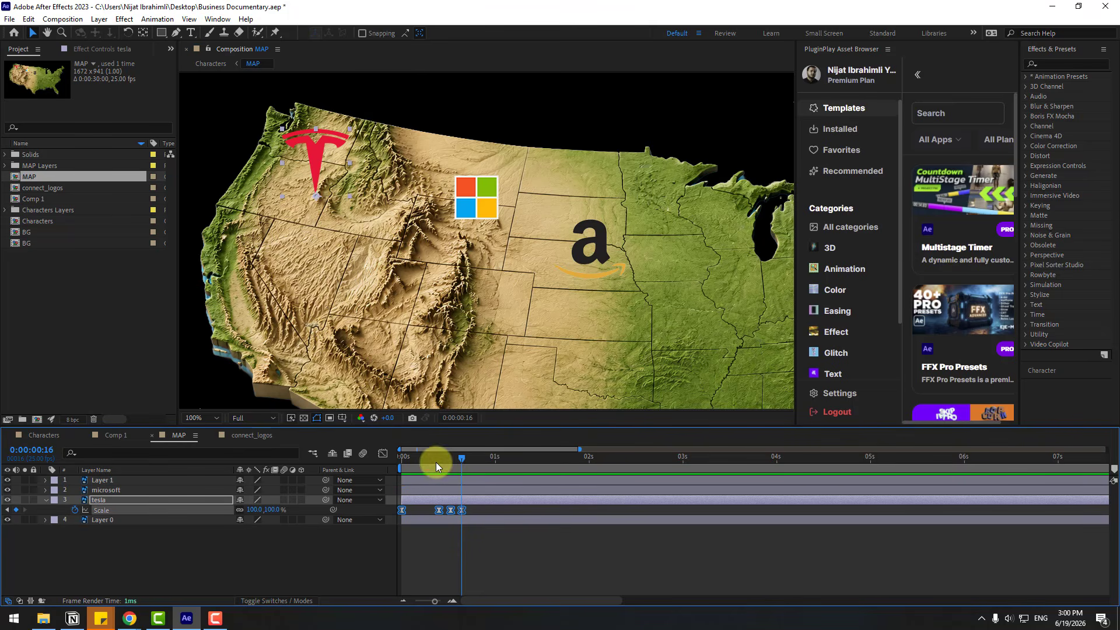
pyautogui.moveTo(436, 460); pyautogui.dragTo(362, 462)
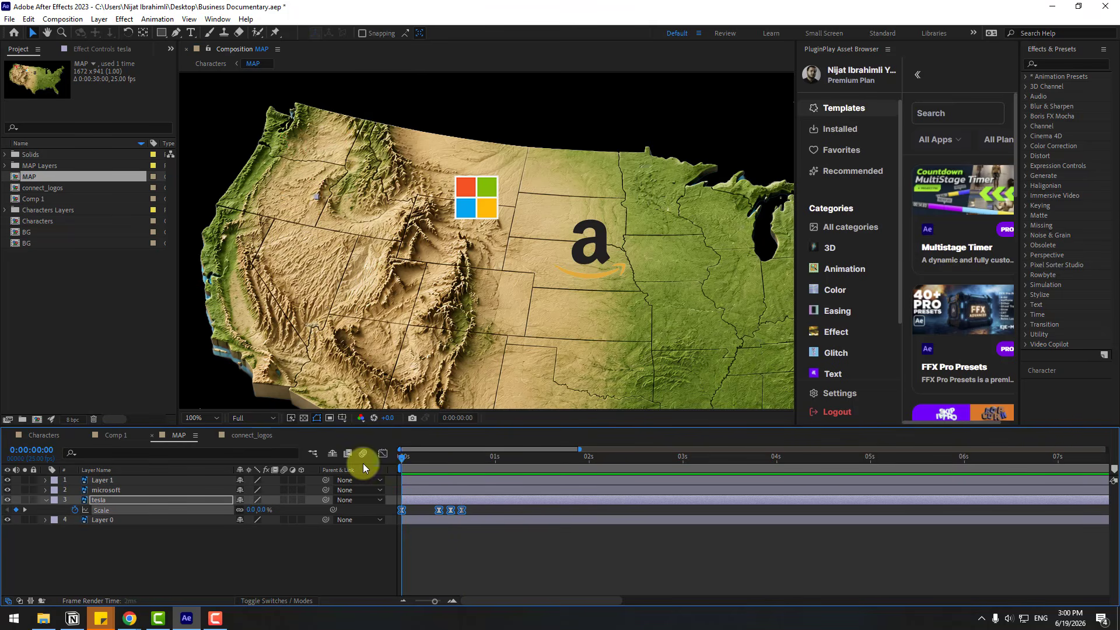
# Give the microsoft layer and Layer 1 the same Scale animation, and stagger their starts by about three frames each
pyautogui.click(118, 534)
pyautogui.click(116, 480)
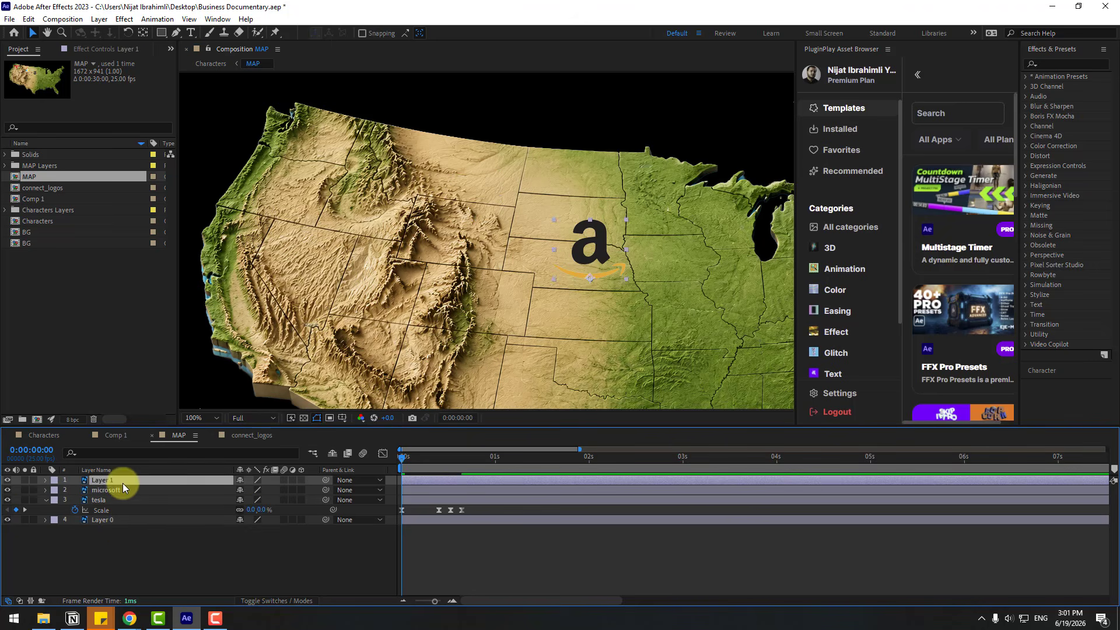
pyautogui.moveTo(420, 458); pyautogui.dragTo(439, 481)
pyautogui.click(424, 491)
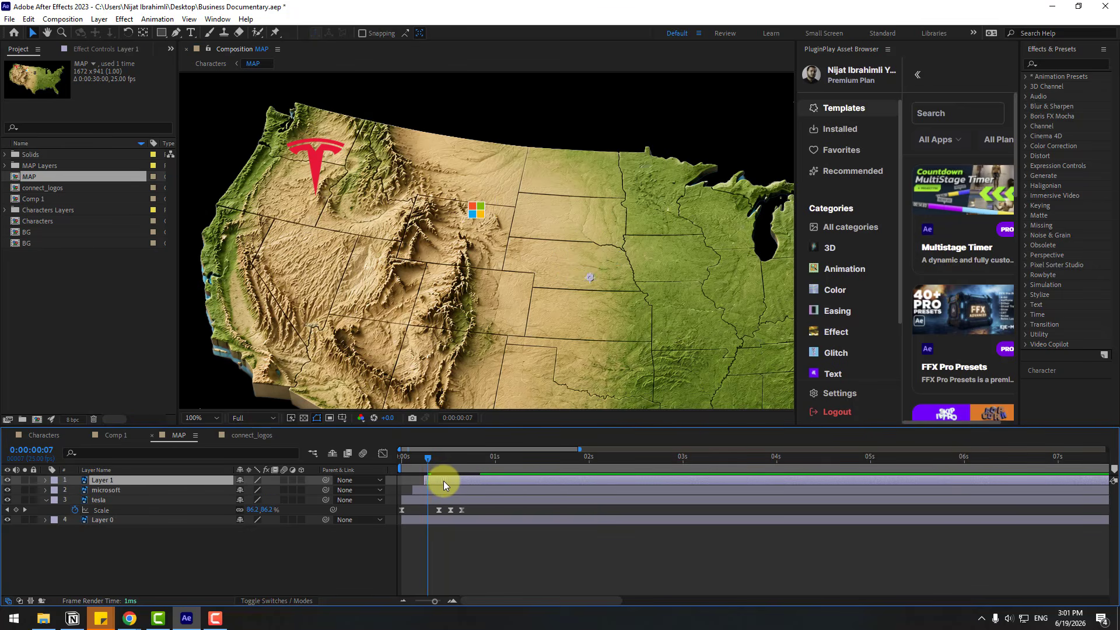
pyautogui.scroll(-3, 476, 397)
pyautogui.scroll(3, 517, 385)
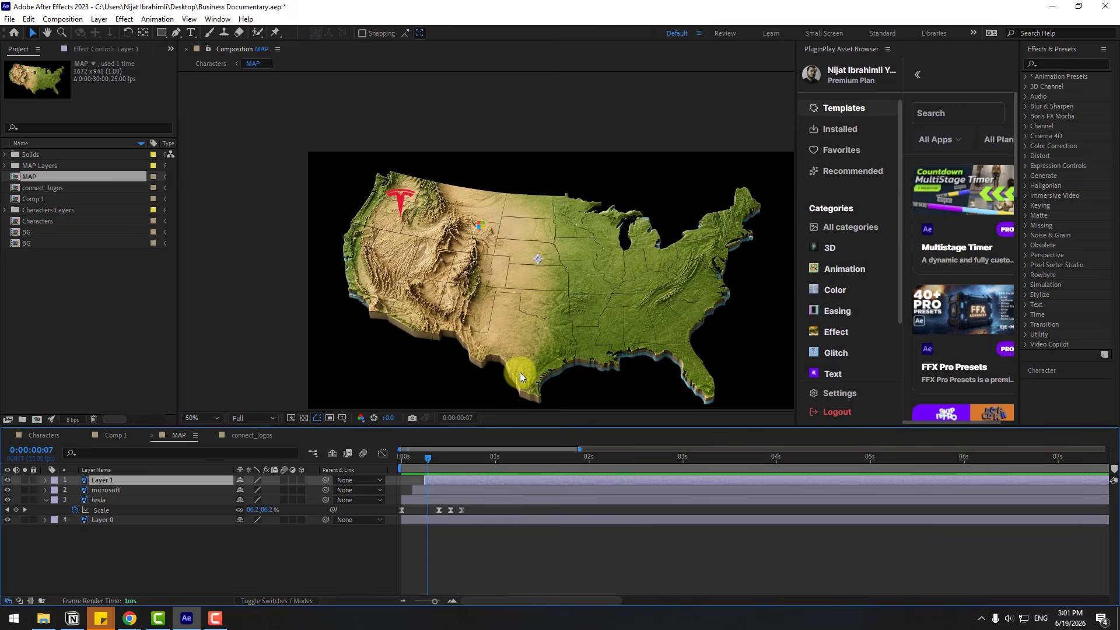
pyautogui.moveTo(438, 457); pyautogui.dragTo(458, 458)
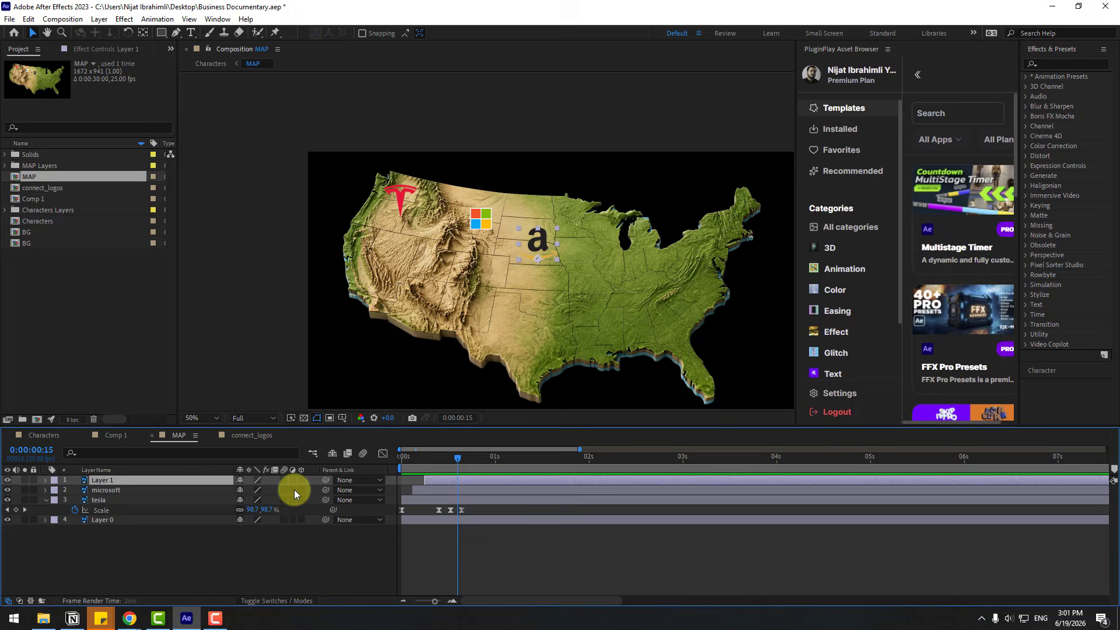
# Duplicate the tesla, microsoft and Amazon logo layers and scatter the copies across the map with staggered start times
pyautogui.click(100, 544)
pyautogui.click(96, 500)
pyautogui.hotkey('ctrl', 'd')
pyautogui.moveTo(406, 194); pyautogui.dragTo(658, 302)
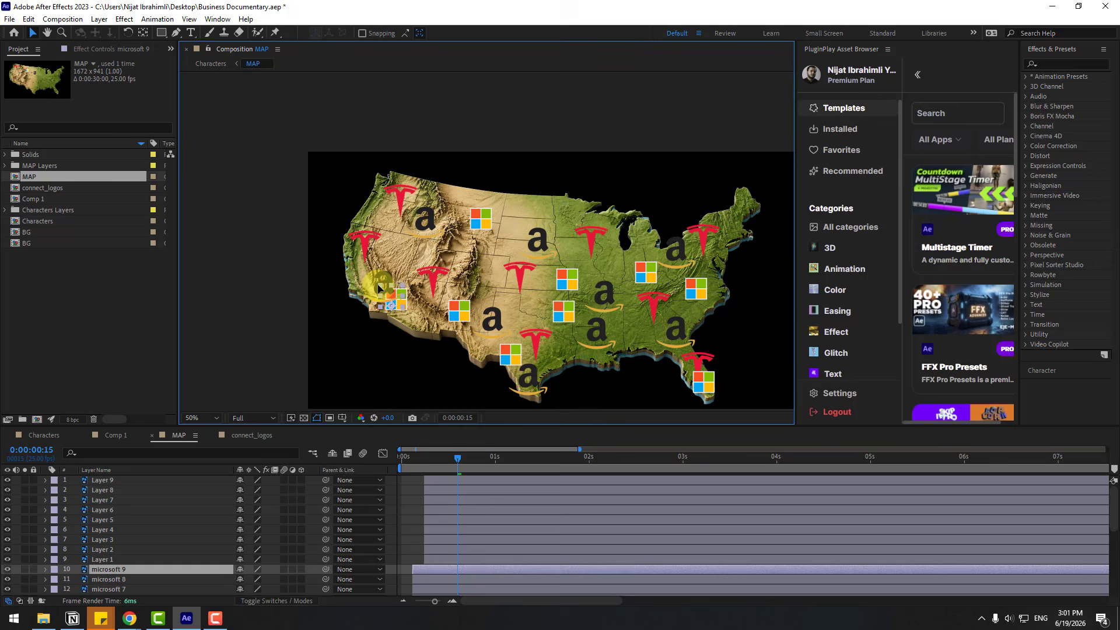
pyautogui.click(450, 500)
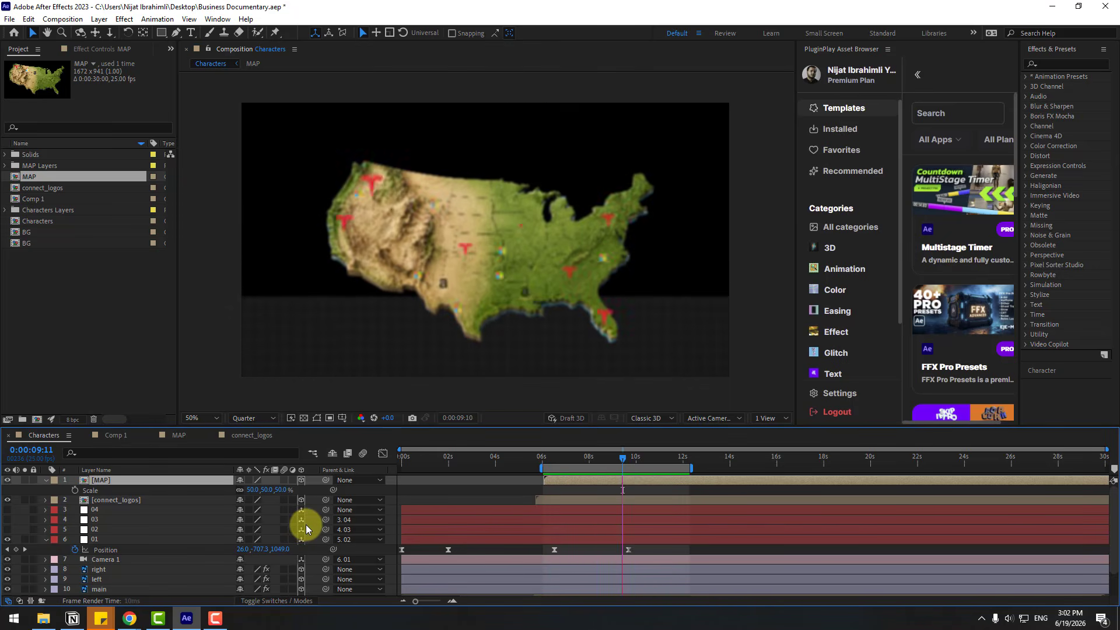
# In the Characters composition, apply CC RepeTile to the BG-1 layer and set Expand Up to 441
pyautogui.click(633, 458)
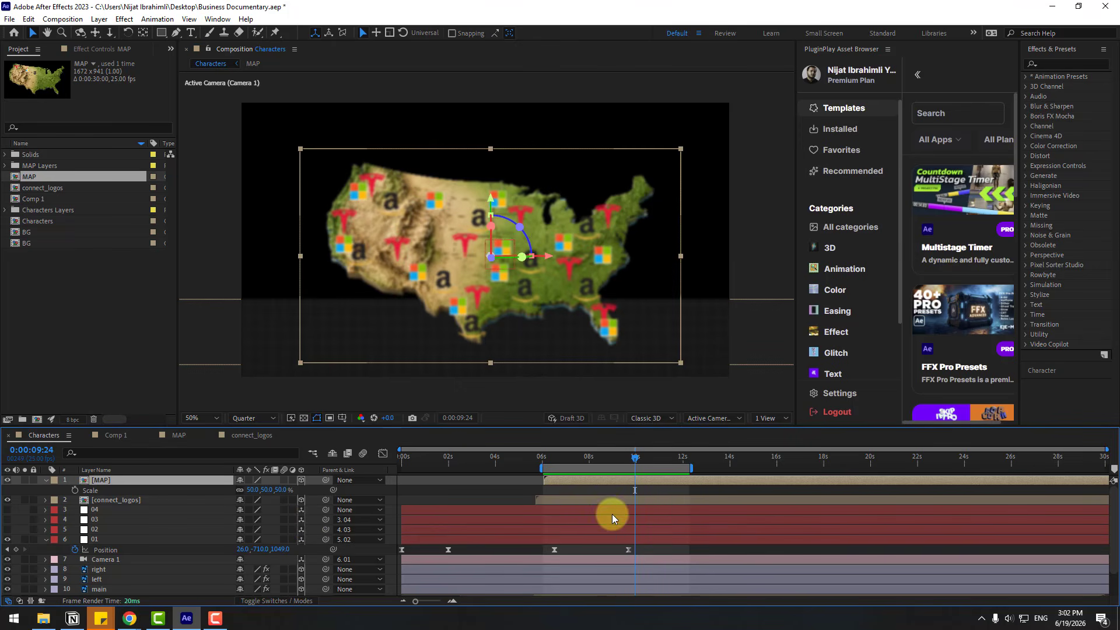
pyautogui.scroll(-2, 612, 513)
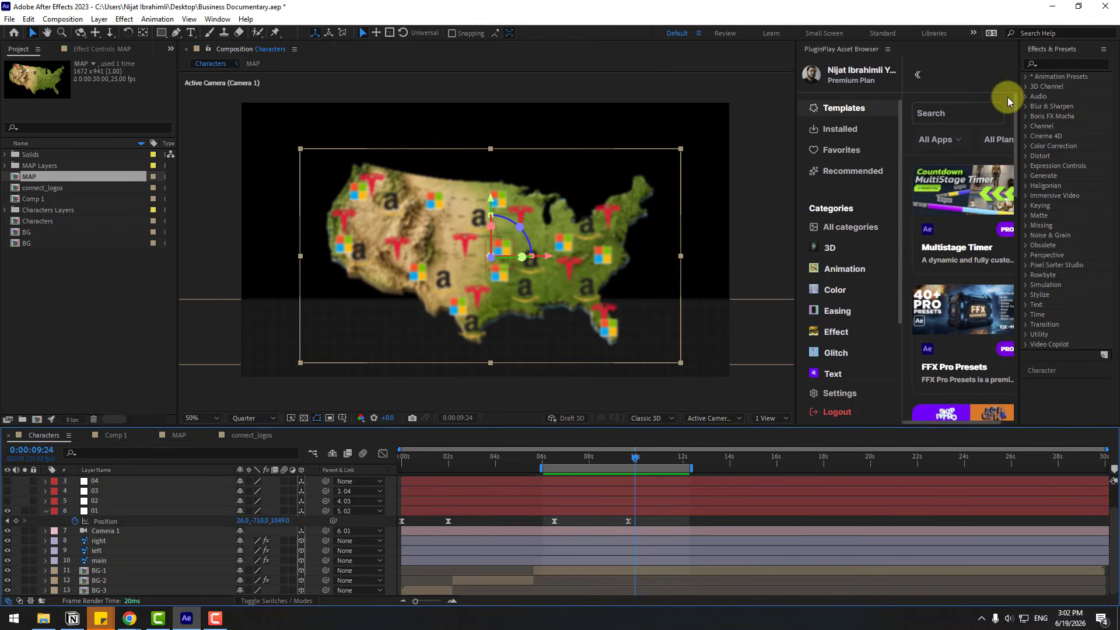
pyautogui.click(1053, 65)
pyautogui.write('rep')
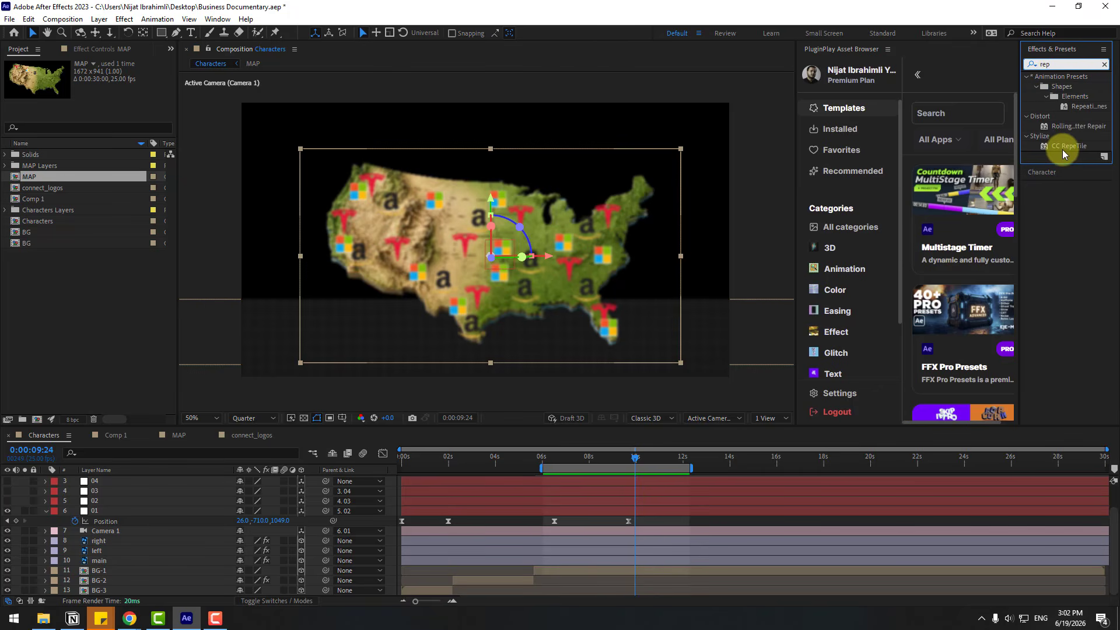
pyautogui.moveTo(1063, 151); pyautogui.dragTo(106, 565)
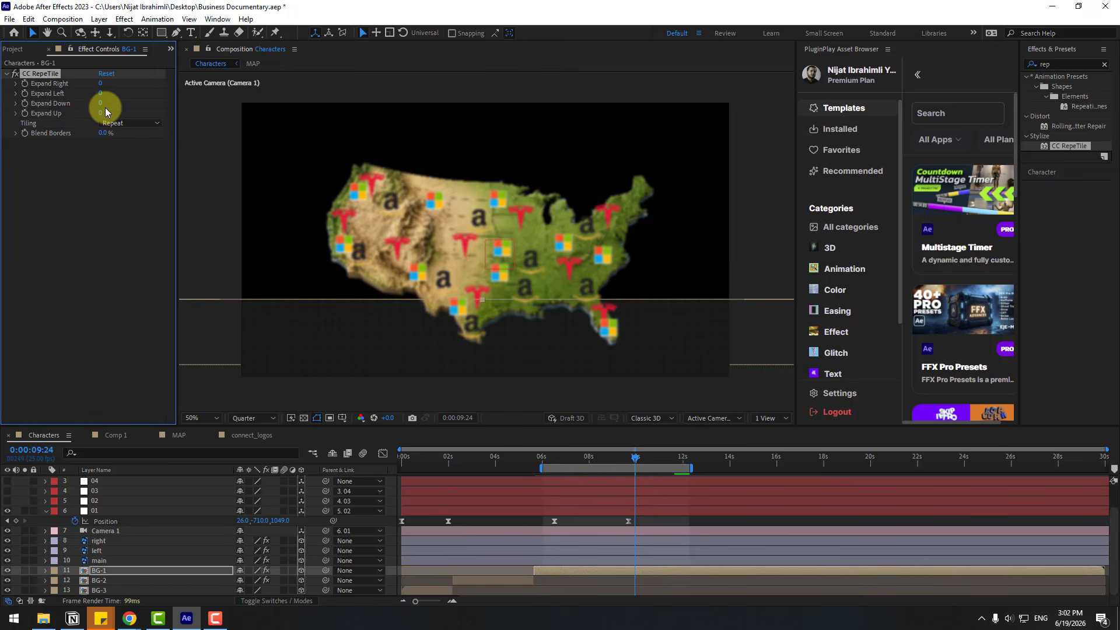
pyautogui.moveTo(101, 112); pyautogui.dragTo(89, 230)
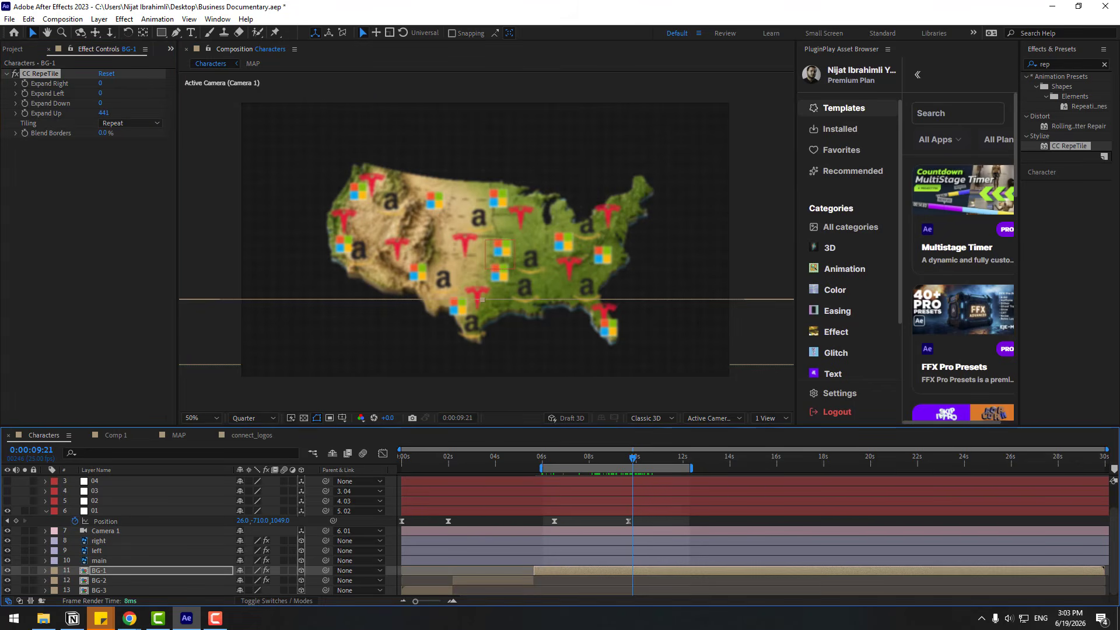
pyautogui.hotkey('alt', 'Tab')
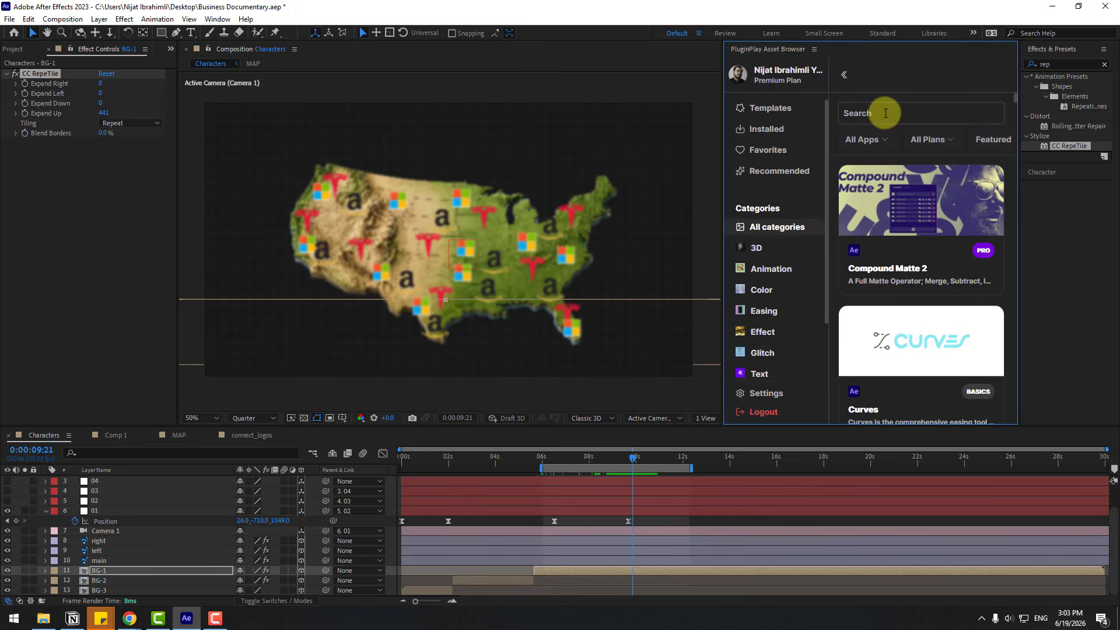
# Search the PluginPlay asset browser for "lightson" and install the LightsOn extension
pyautogui.write('n')
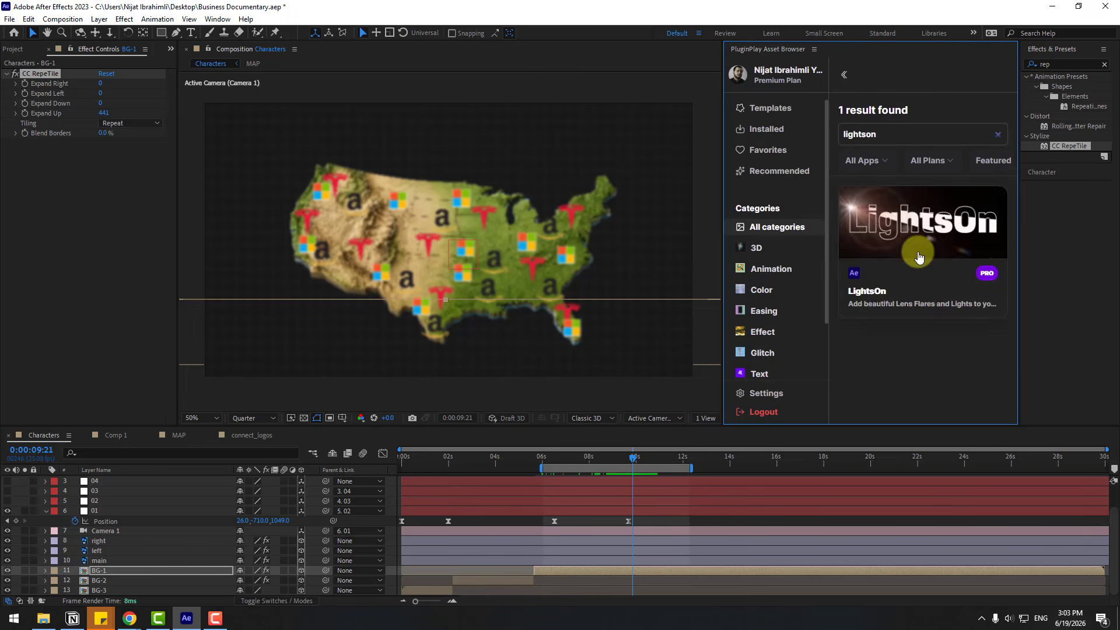
pyautogui.click(921, 248)
pyautogui.click(844, 380)
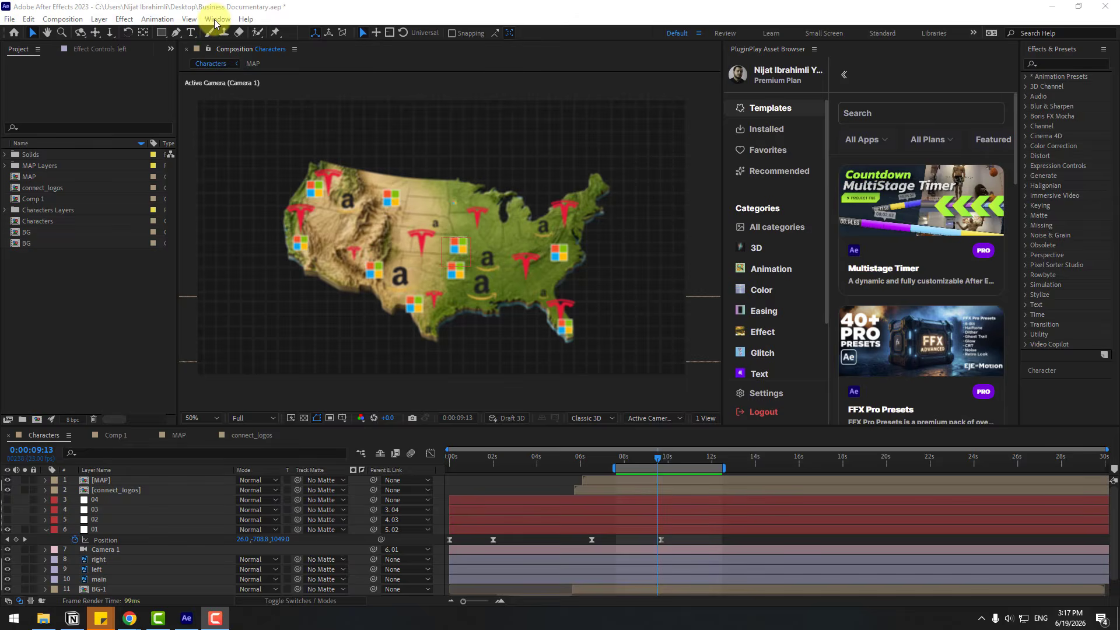
# Open the installed LightsOn extension and enlarge its window
pyautogui.click(216, 20)
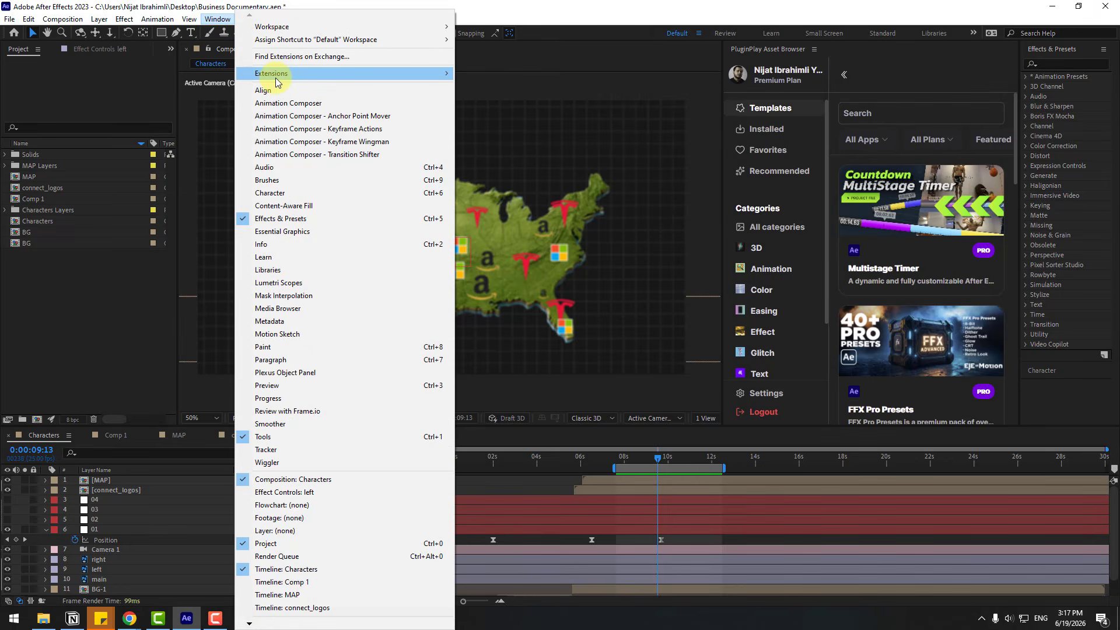
pyautogui.moveTo(276, 78)
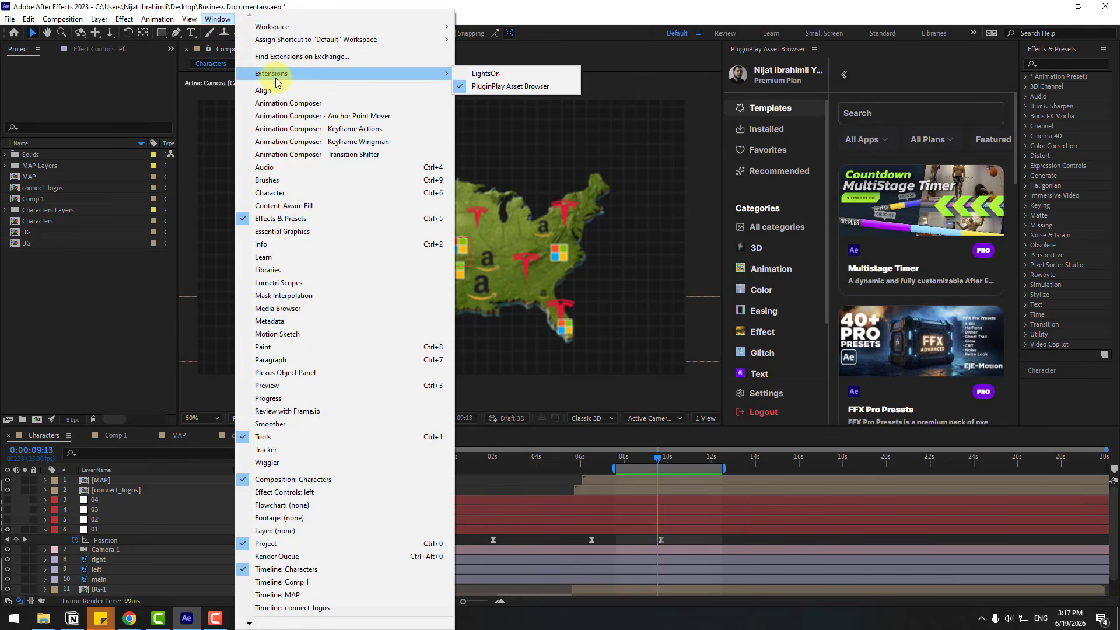
pyautogui.click(482, 74)
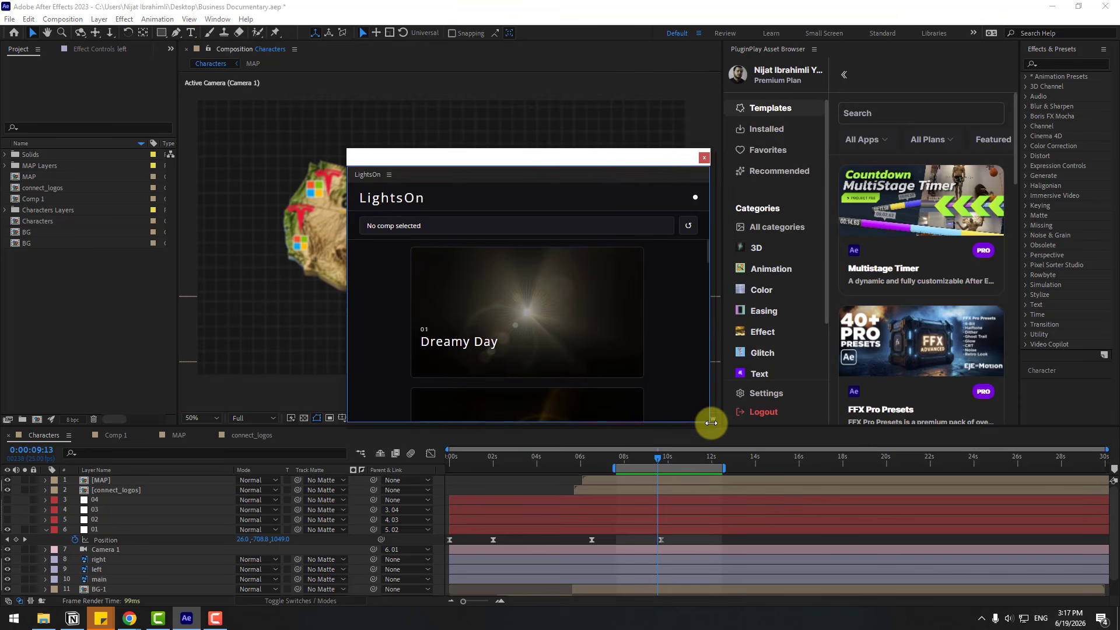
pyautogui.moveTo(709, 425); pyautogui.dragTo(844, 542)
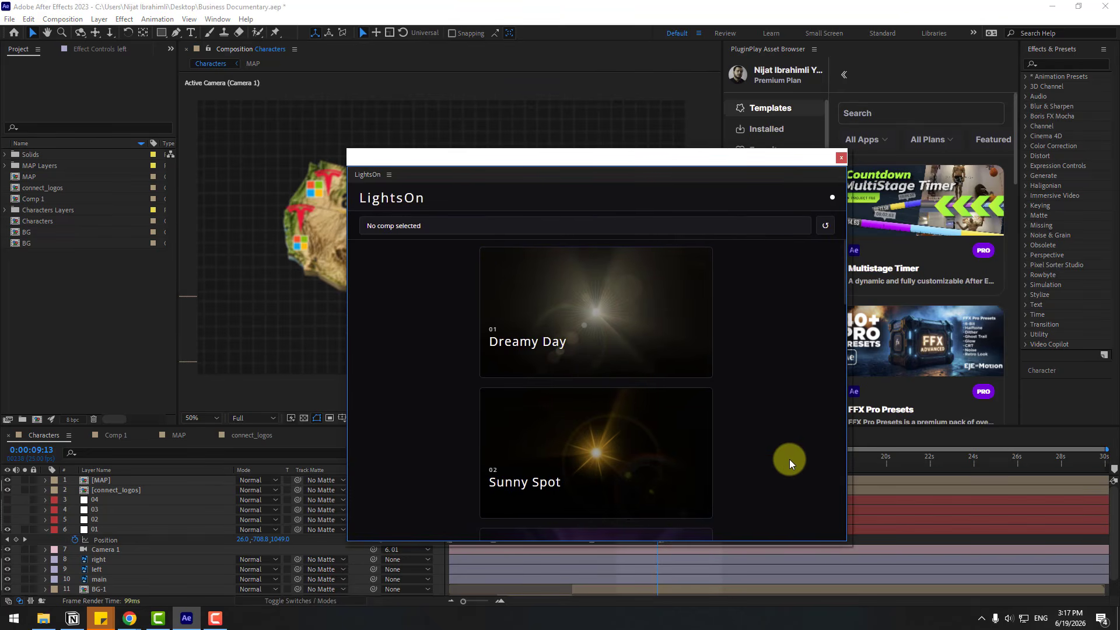
# Look through the LightsOn presets and apply Dreamy Day to the Characters composition
pyautogui.scroll(-4, 665, 349)
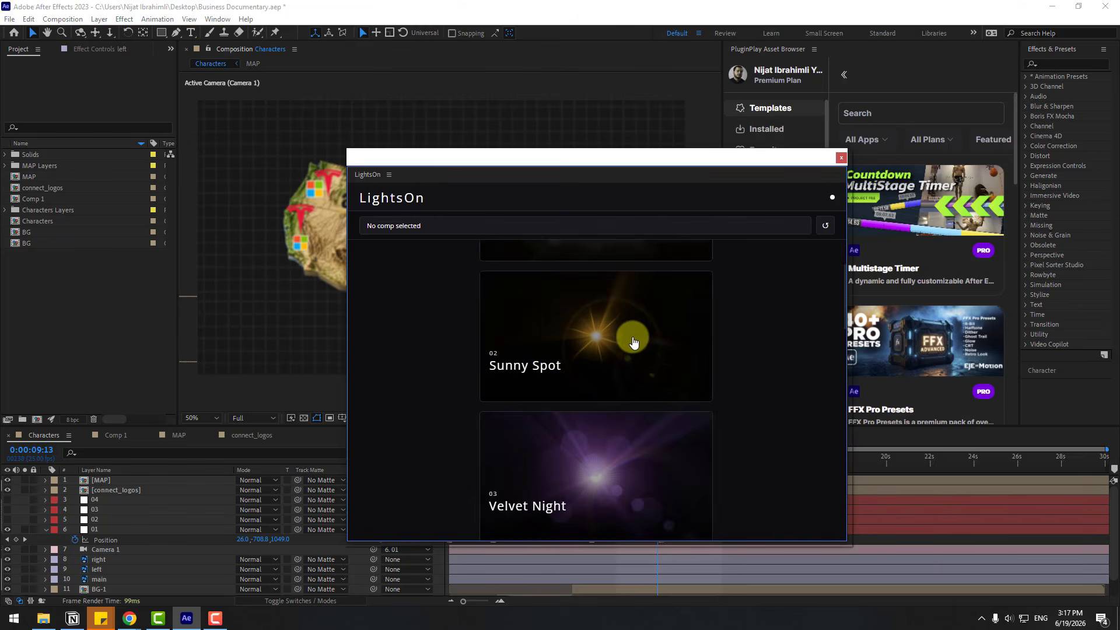
pyautogui.scroll(-5, 663, 378)
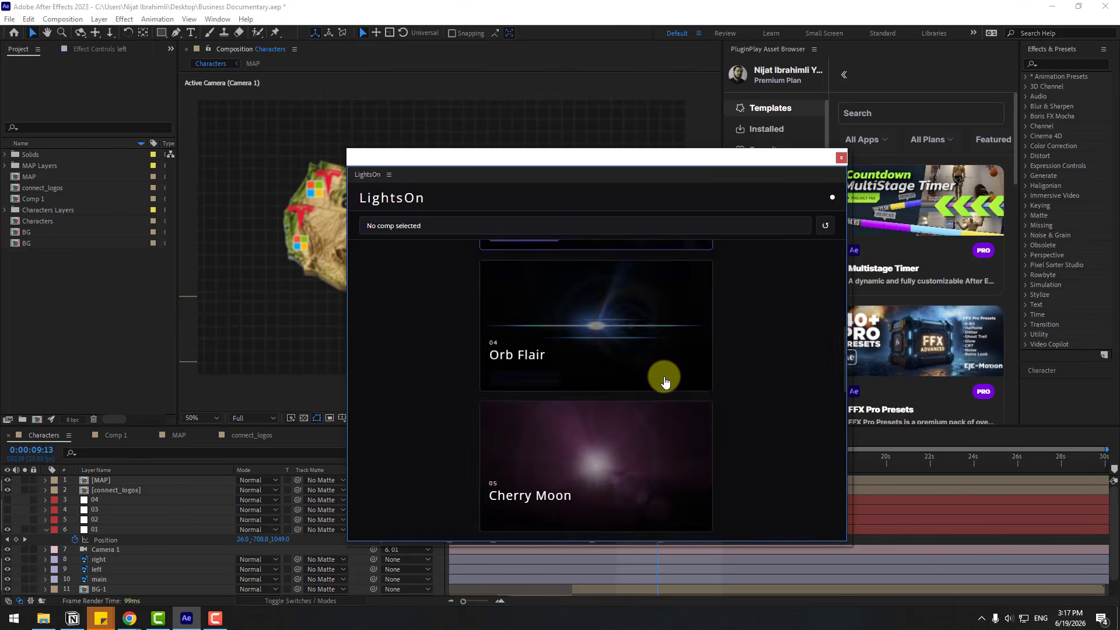
pyautogui.scroll(-8, 640, 392)
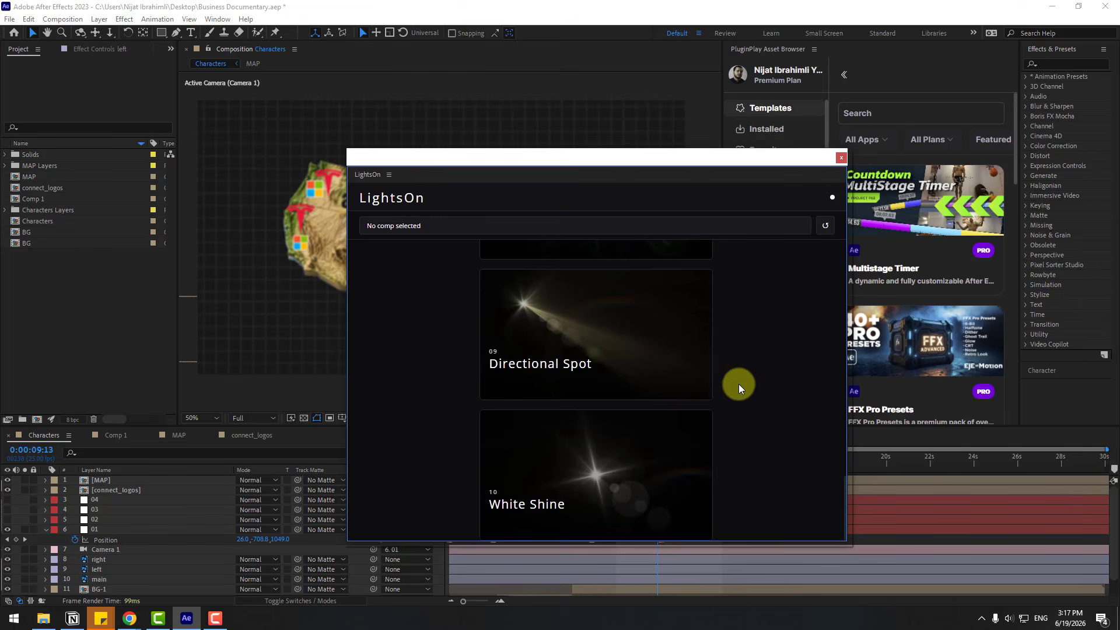
pyautogui.scroll(5, 758, 373)
pyautogui.scroll(6, 774, 356)
pyautogui.moveTo(565, 309)
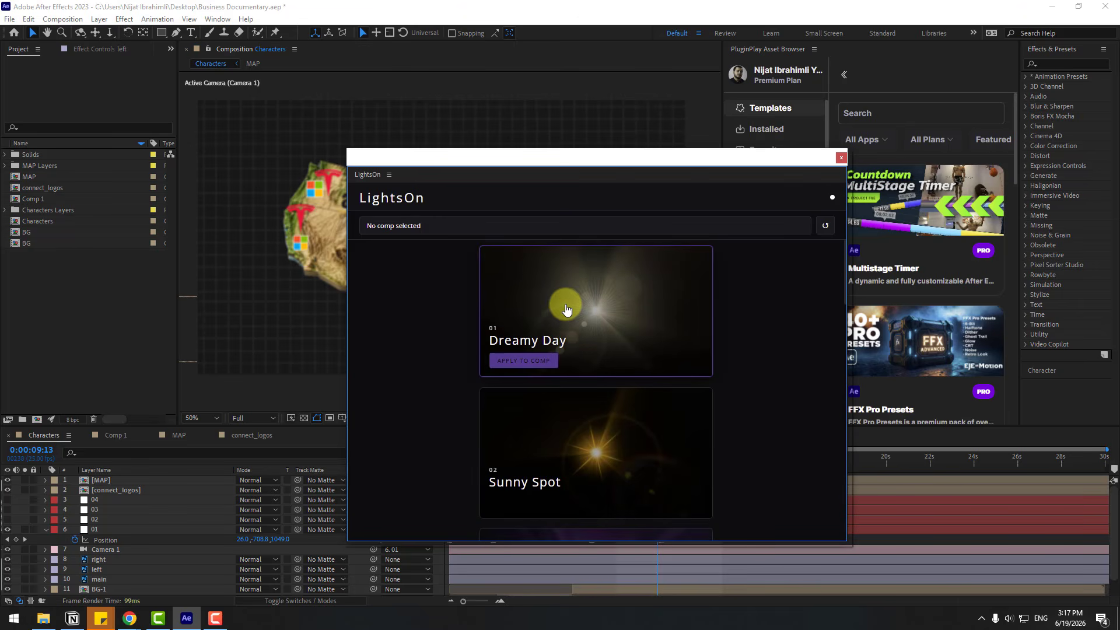
pyautogui.click(79, 255)
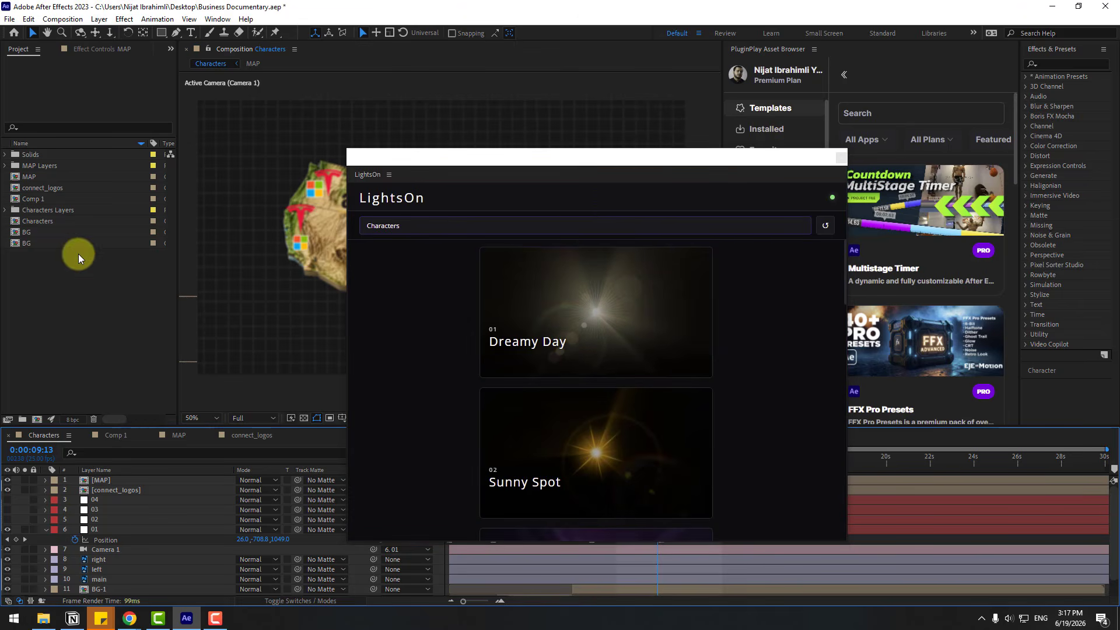
pyautogui.click(40, 221)
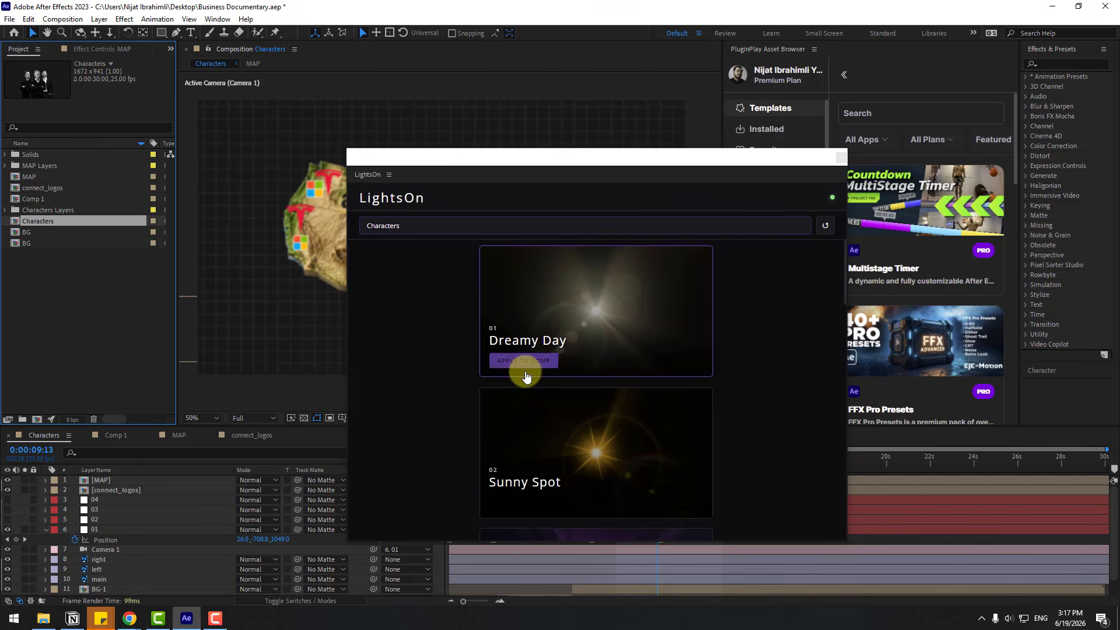
pyautogui.click(525, 362)
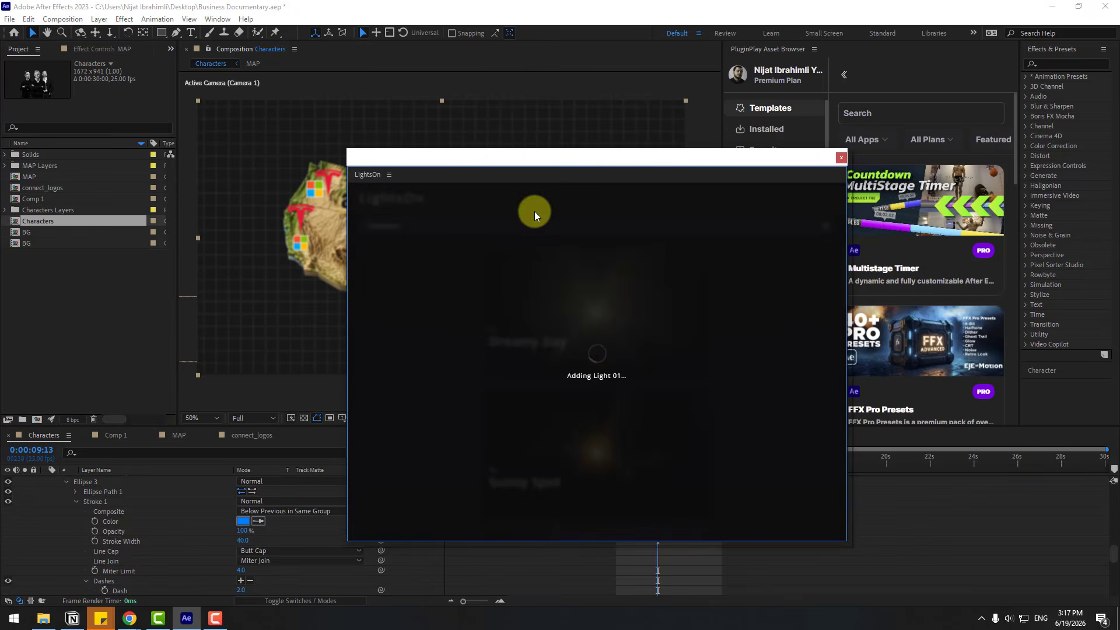
pyautogui.moveTo(534, 162); pyautogui.dragTo(772, 273)
# Move the LO_Light_01 layer directly beneath the MAP layer in the Characters composition
pyautogui.scroll(1, 173, 520)
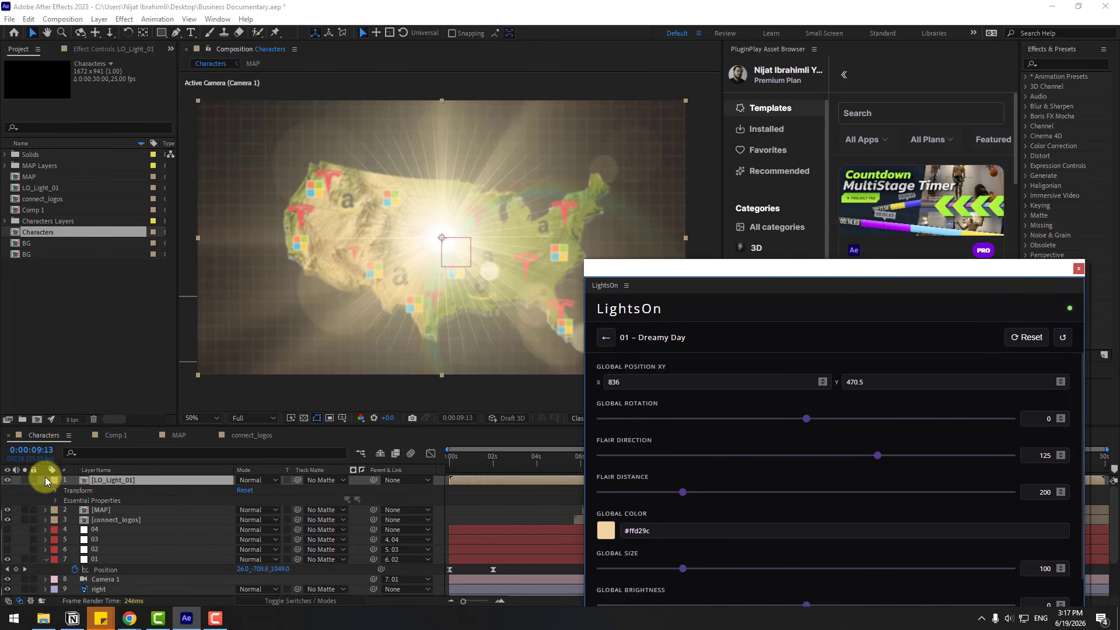
pyautogui.click(119, 482)
pyautogui.moveTo(110, 481); pyautogui.dragTo(107, 523)
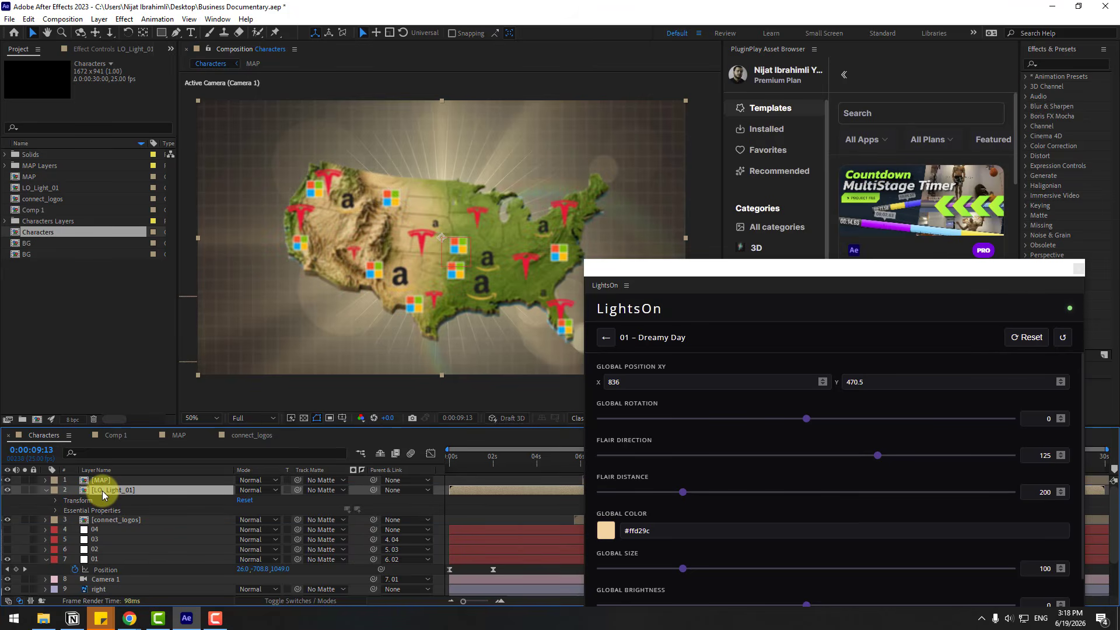
# In the LO_Light_01 composition, set the light's Global Rotation to 49, Flair Direction to 49 and Flair Distance to 182
pyautogui.doubleClick(102, 491)
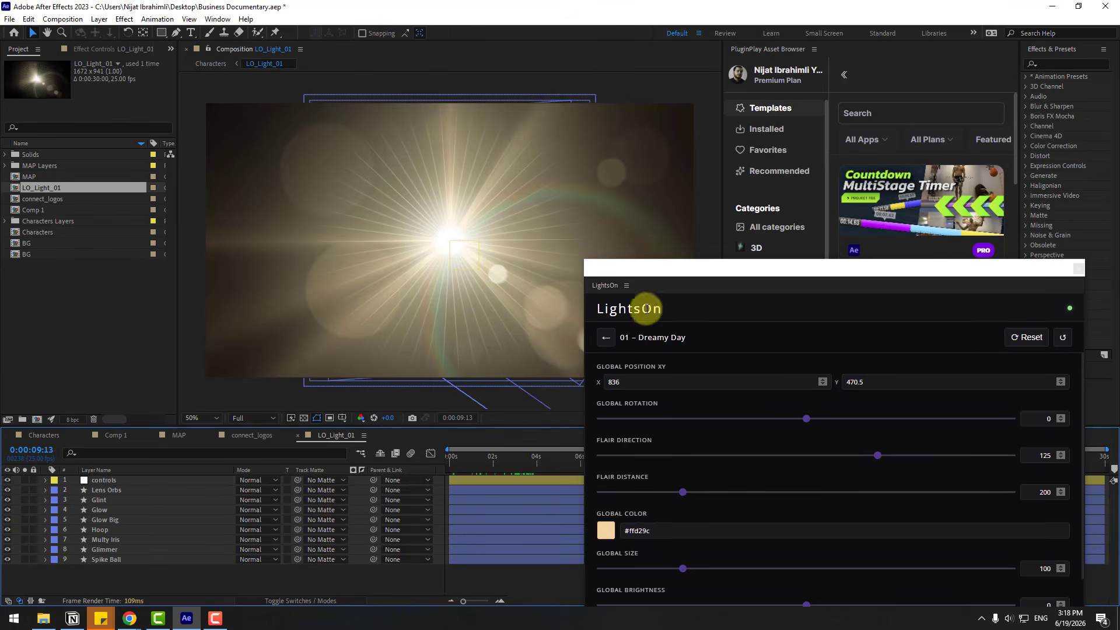
pyautogui.moveTo(717, 271); pyautogui.dragTo(712, 312)
pyautogui.moveTo(461, 458); pyautogui.dragTo(559, 457)
pyautogui.moveTo(723, 307); pyautogui.dragTo(758, 152)
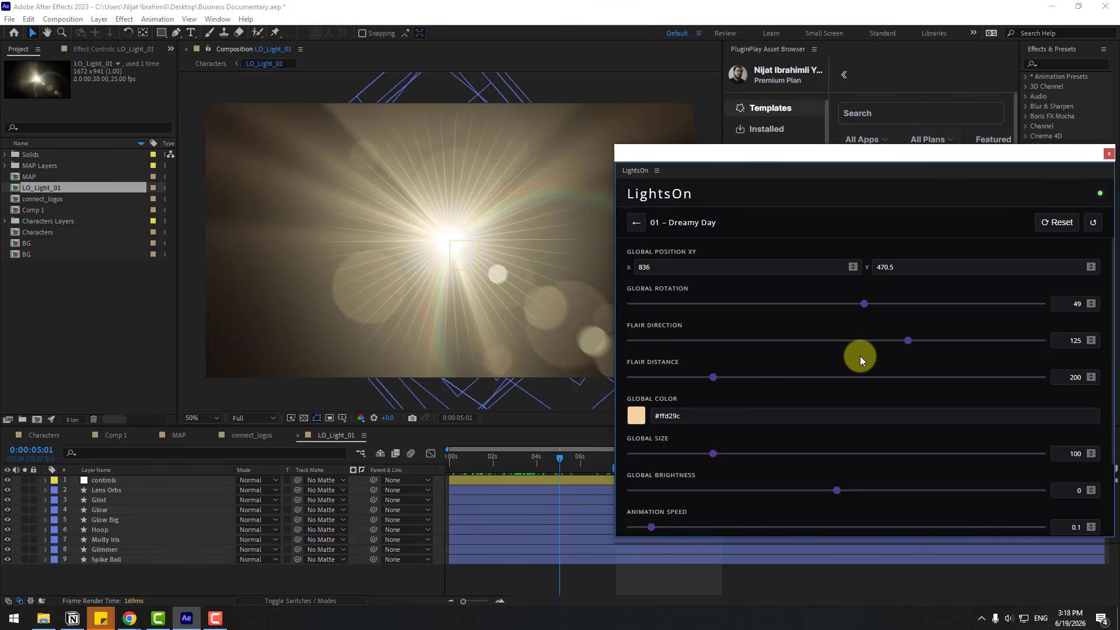
pyautogui.moveTo(887, 345); pyautogui.dragTo(864, 342)
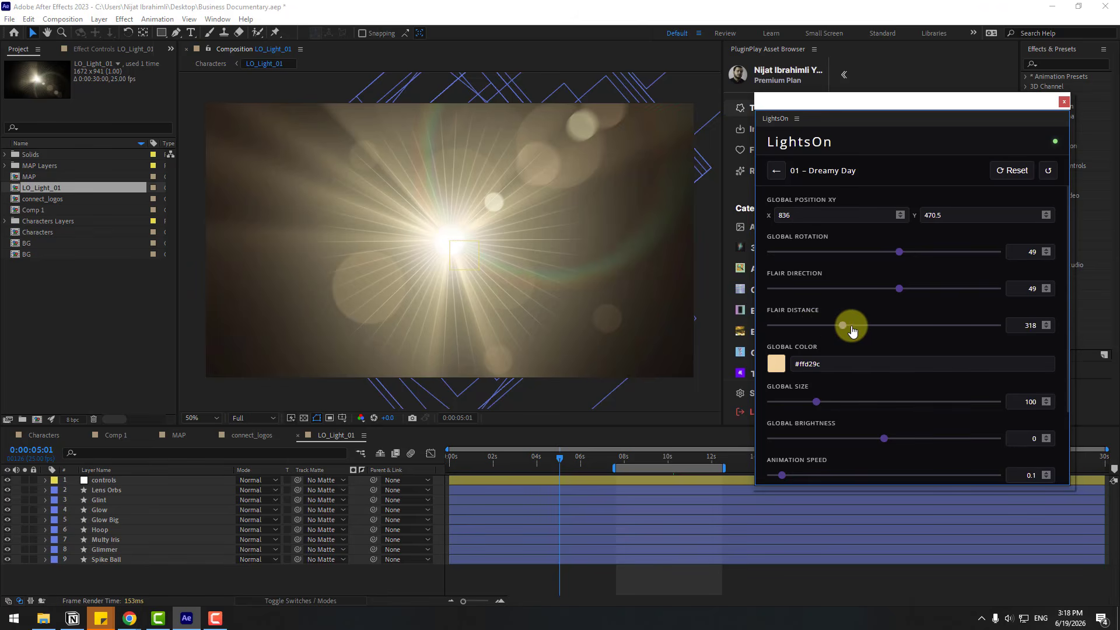
pyautogui.moveTo(851, 331); pyautogui.dragTo(812, 327)
# Set the light's Animation Speed to 0.43, preview about the first five seconds, and close the LightsOn window
pyautogui.scroll(-1, 851, 372)
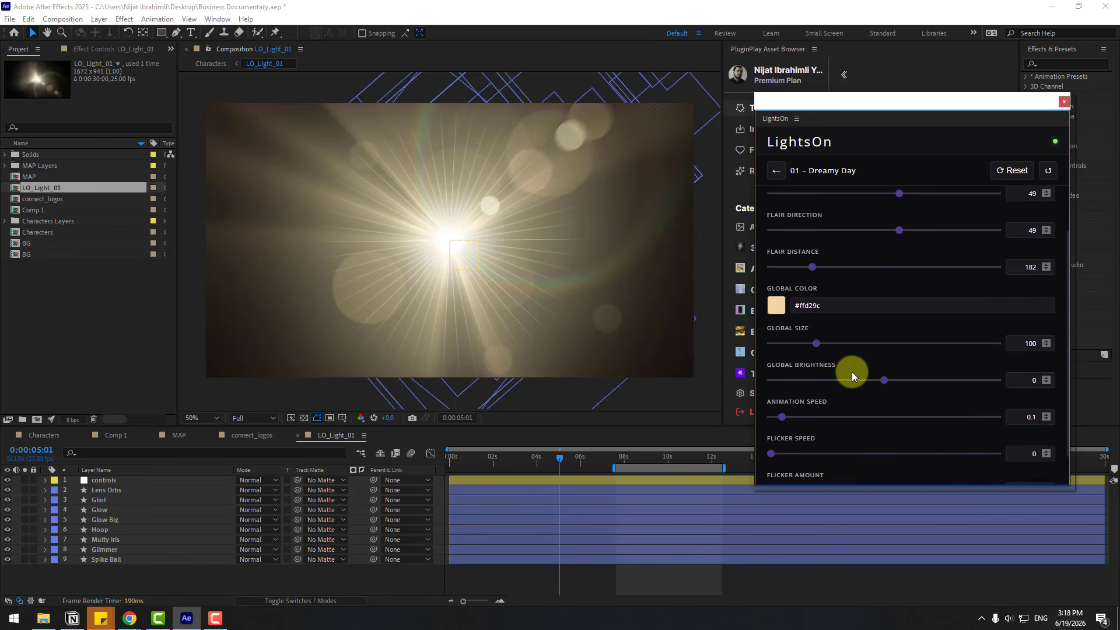
pyautogui.scroll(-1, 851, 372)
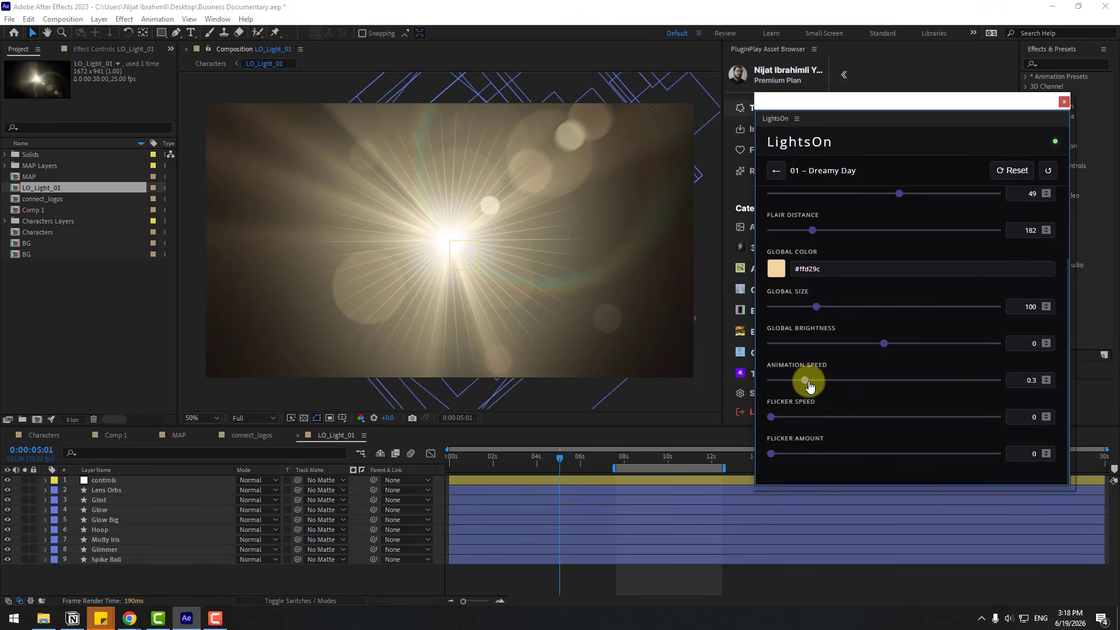
pyautogui.moveTo(653, 460); pyautogui.dragTo(565, 484)
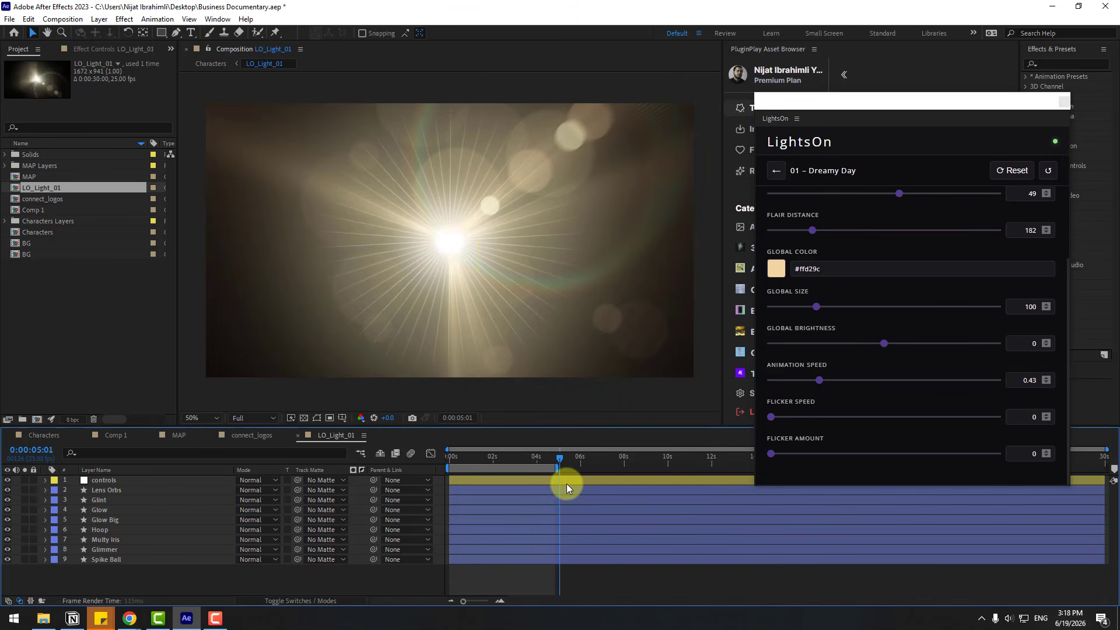
pyautogui.click(512, 459)
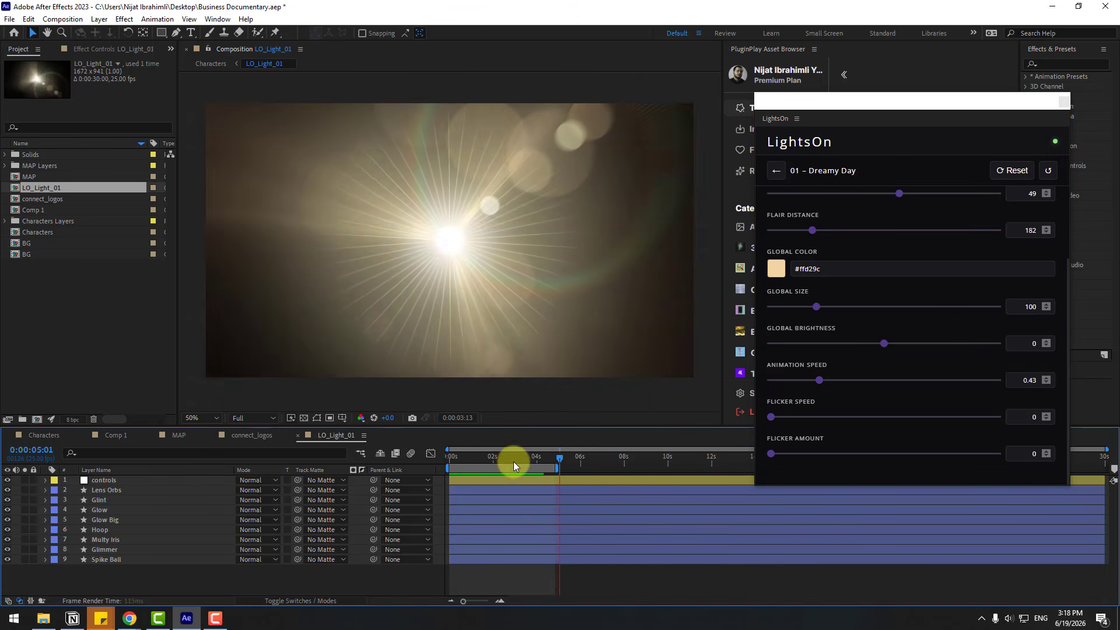
pyautogui.click(1064, 102)
pyautogui.click(238, 354)
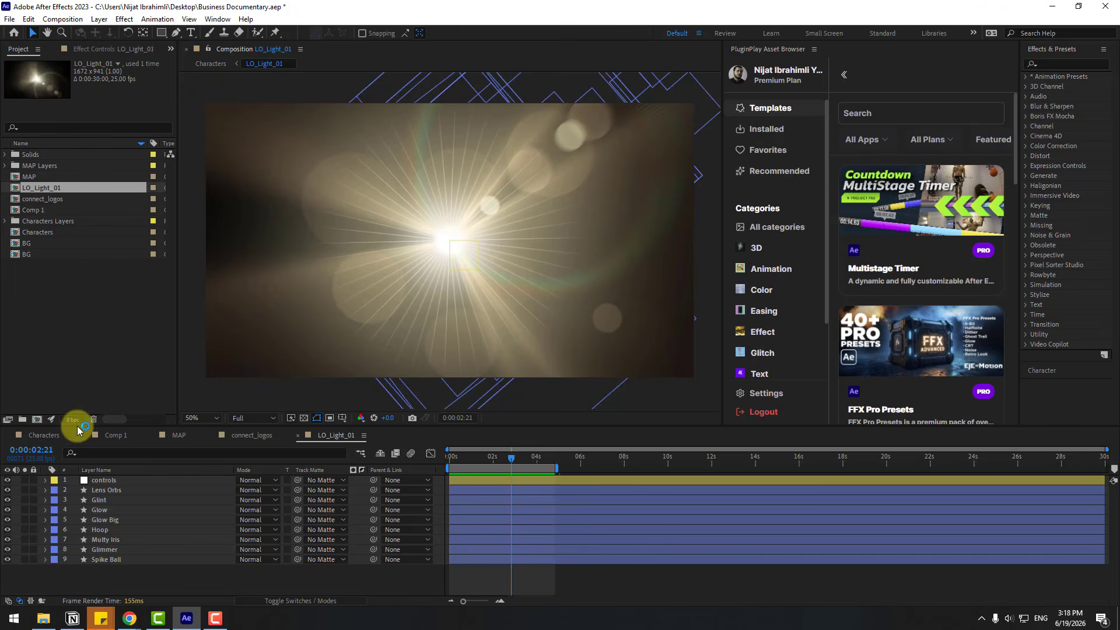
# Back in the Characters composition, shift the LO_Light_01 layer so it starts at 0:00:08:23
pyautogui.click(36, 435)
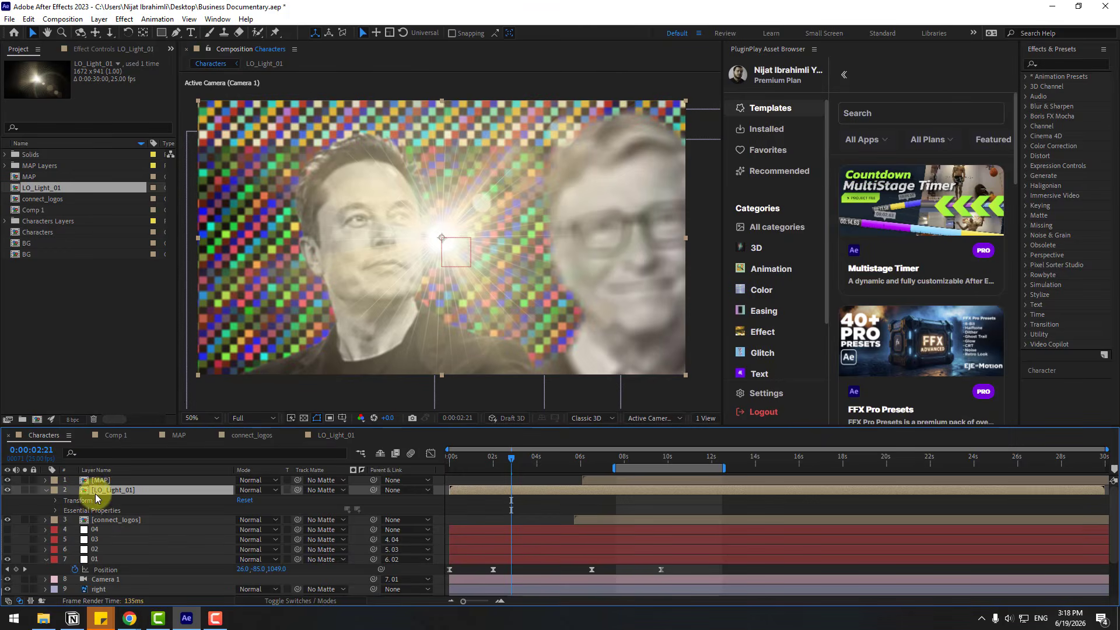
pyautogui.moveTo(486, 489); pyautogui.dragTo(632, 492)
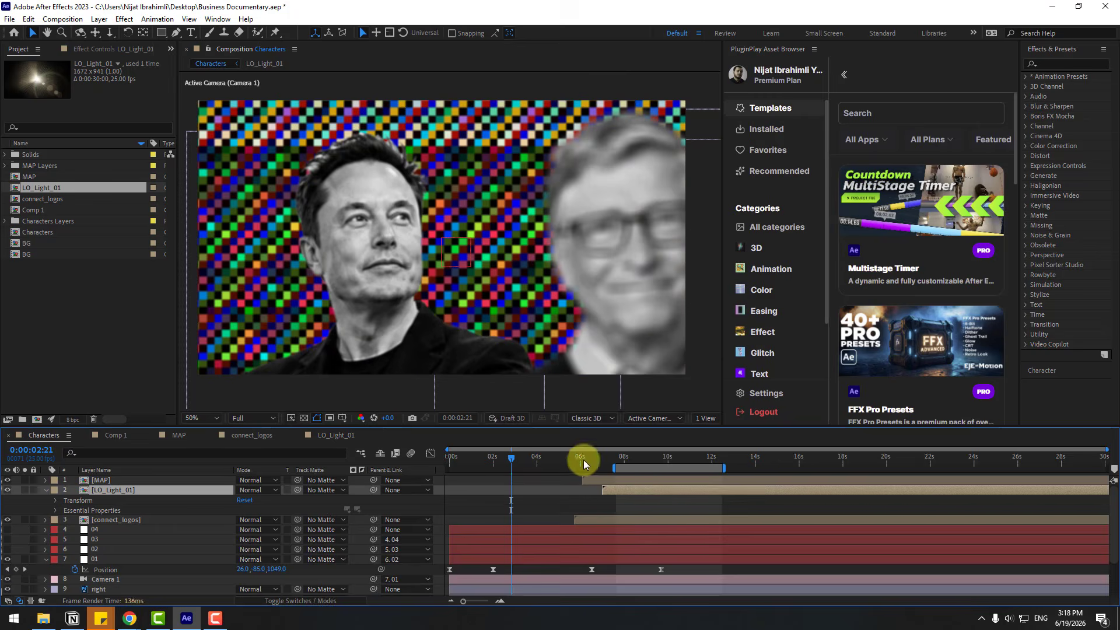
pyautogui.moveTo(584, 464); pyautogui.dragTo(644, 460)
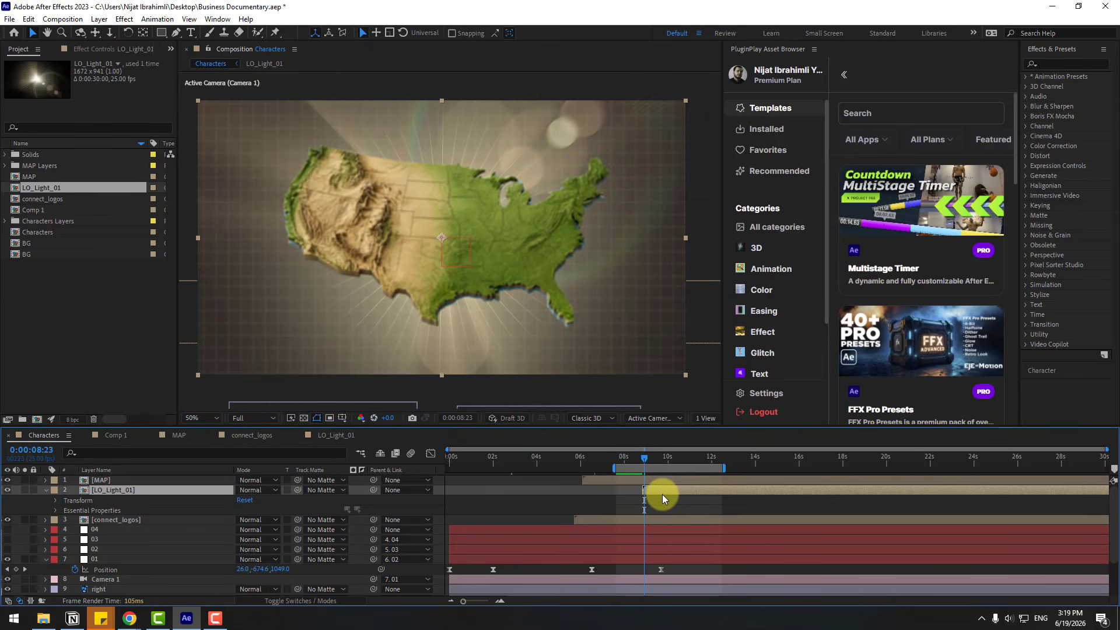
# Keyframe the LO_Light_01 layer's Opacity from 0% at 0:00:08:23 to 100% at 0:00:09:19
pyautogui.press('t')
pyautogui.moveTo(242, 500); pyautogui.dragTo(155, 517)
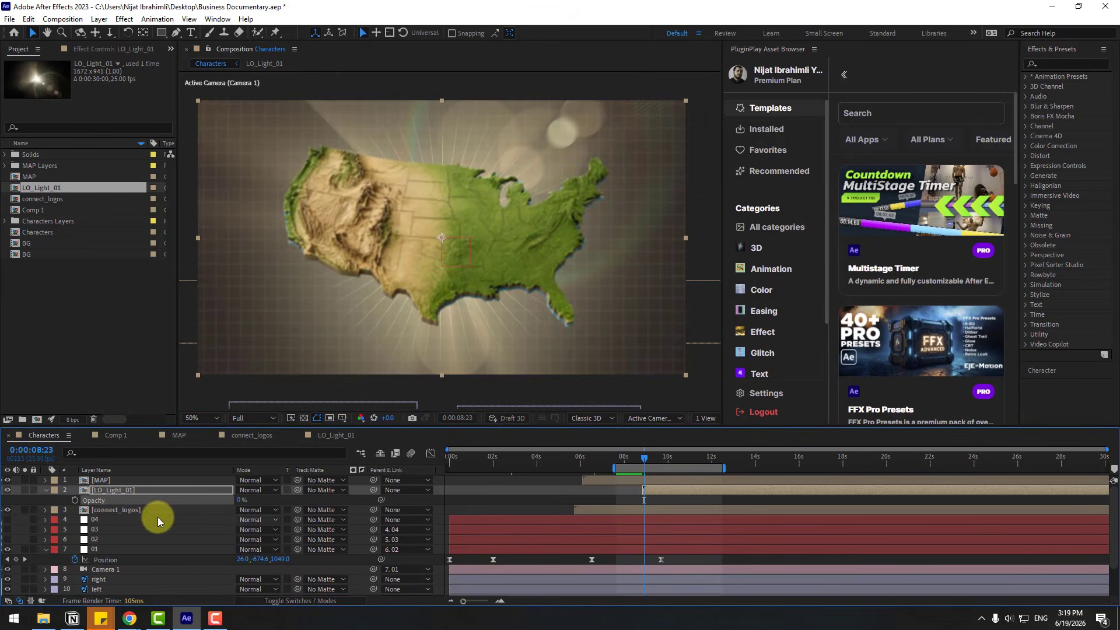
pyautogui.click(75, 500)
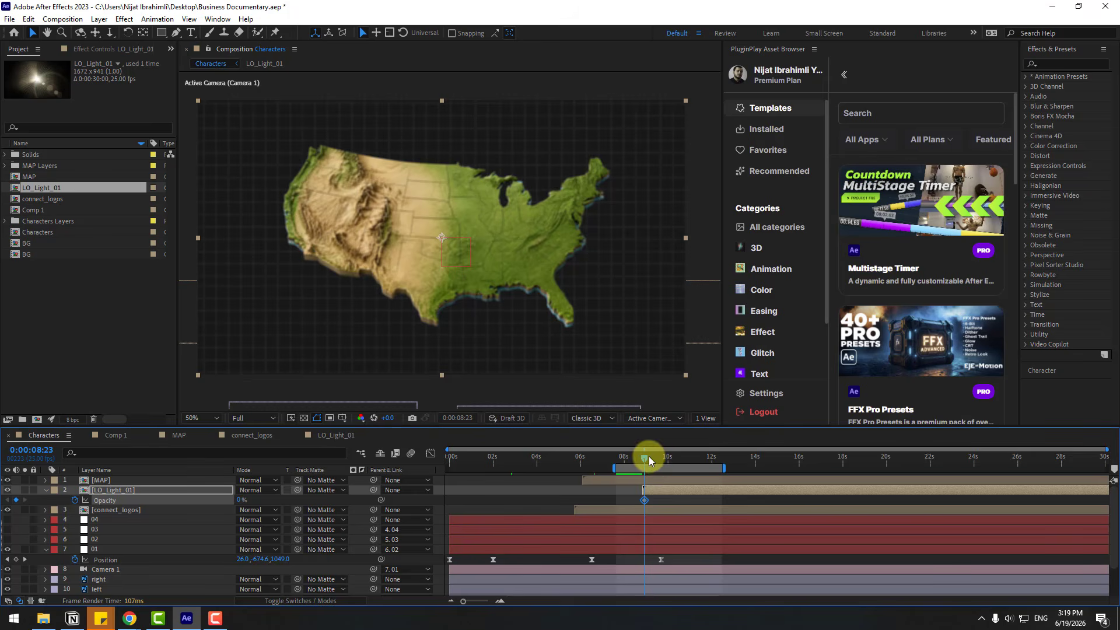
pyautogui.moveTo(648, 457); pyautogui.dragTo(663, 459)
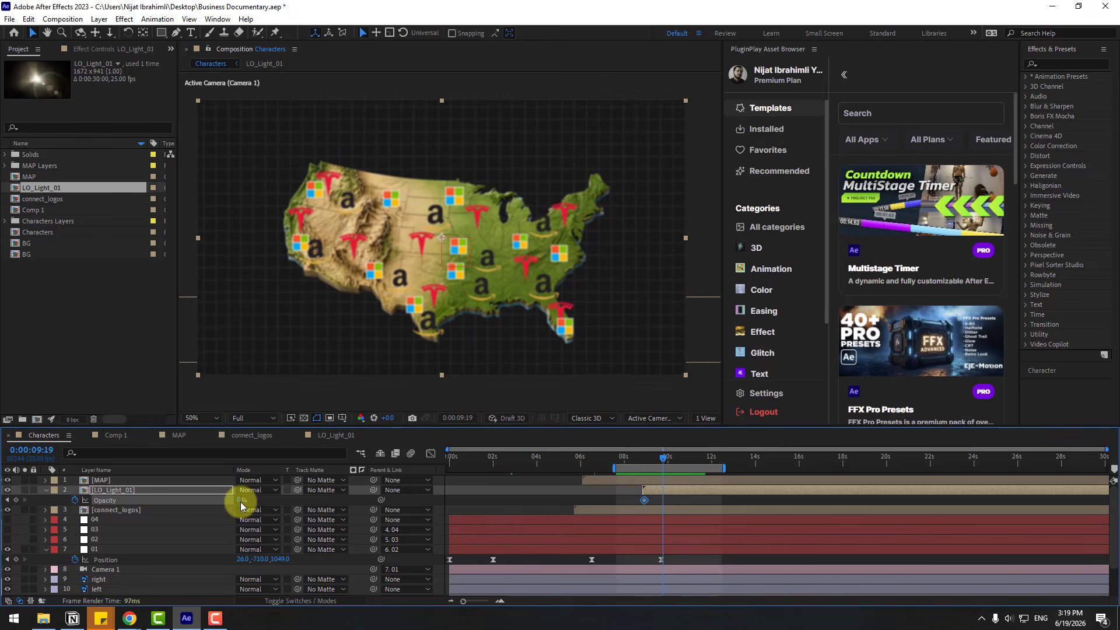
pyautogui.moveTo(242, 505); pyautogui.dragTo(684, 511)
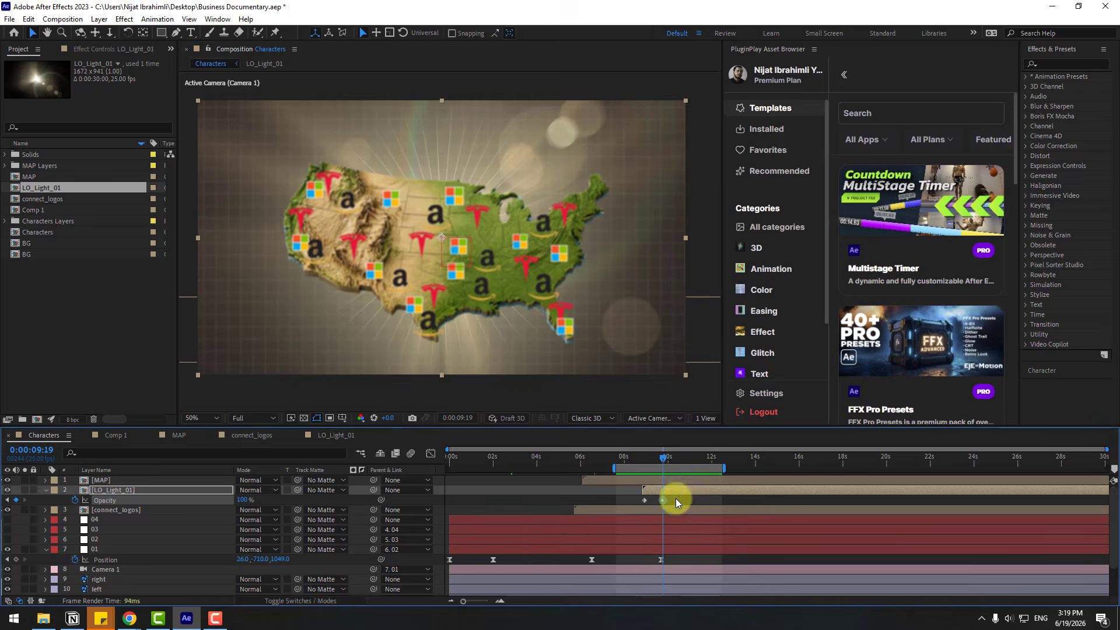
# Apply Easy Ease to both Opacity keyframes and shift the light's fade-in to run from about 12 seconds to 0:00:13:02
pyautogui.rightClick(643, 501)
pyautogui.moveTo(729, 494)
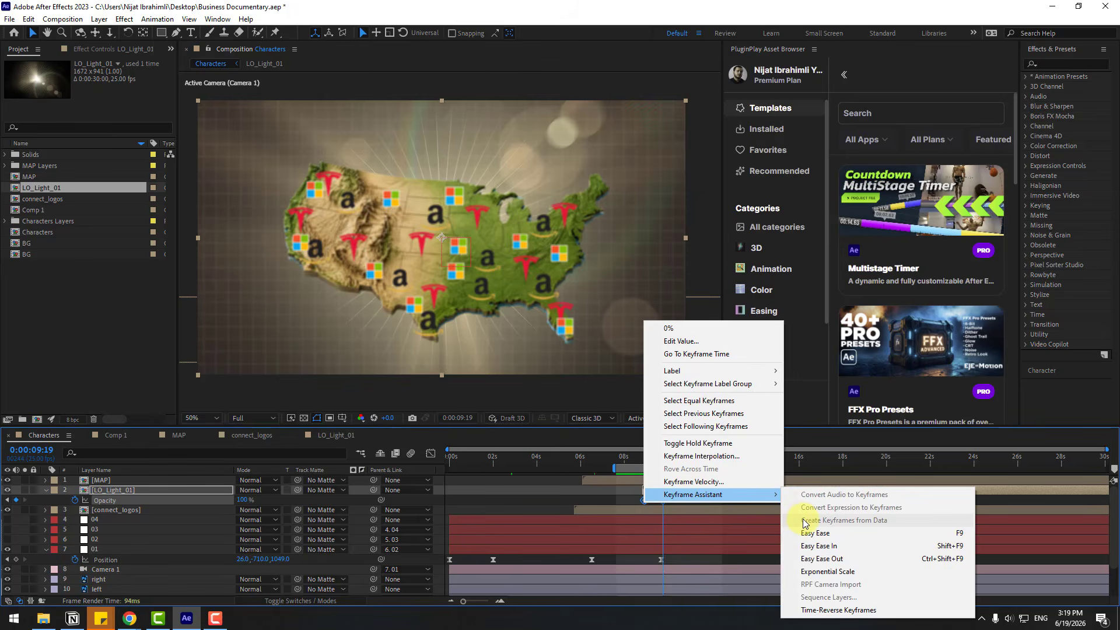
pyautogui.click(815, 532)
pyautogui.moveTo(663, 502); pyautogui.dragTo(674, 503)
pyautogui.moveTo(688, 459)
pyautogui.mouseDown()
pyautogui.moveTo(648, 459)
pyautogui.moveTo(709, 455)
pyautogui.mouseUp()
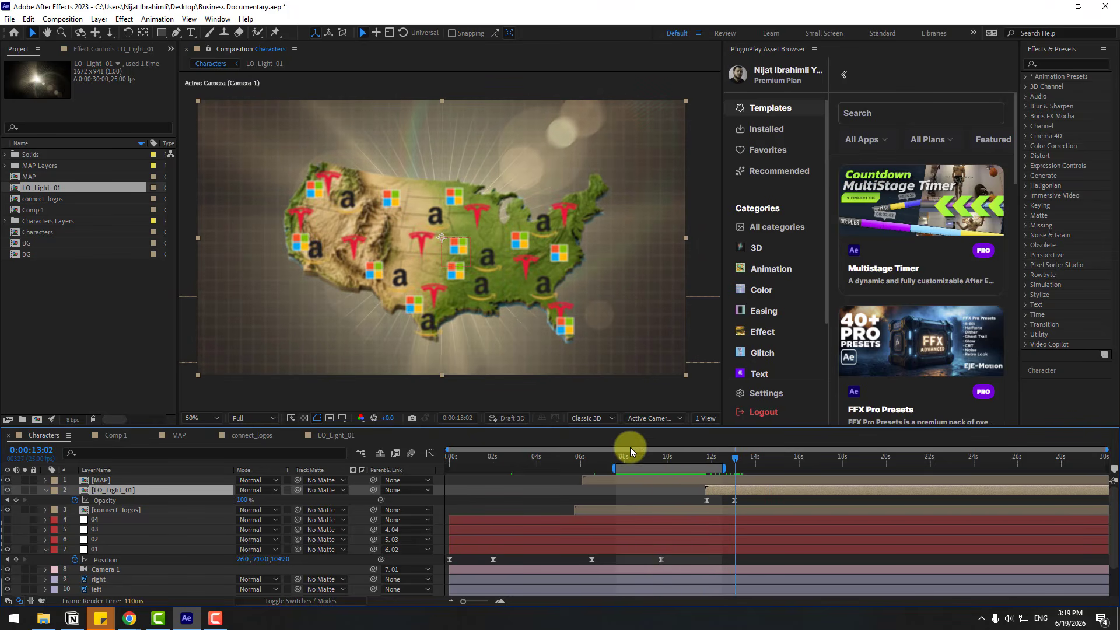
# Search the asset browser for "bird", add the Birds Rig template to the Characters composition, and expand its SternFX Birds Template.aep folder
pyautogui.click(769, 109)
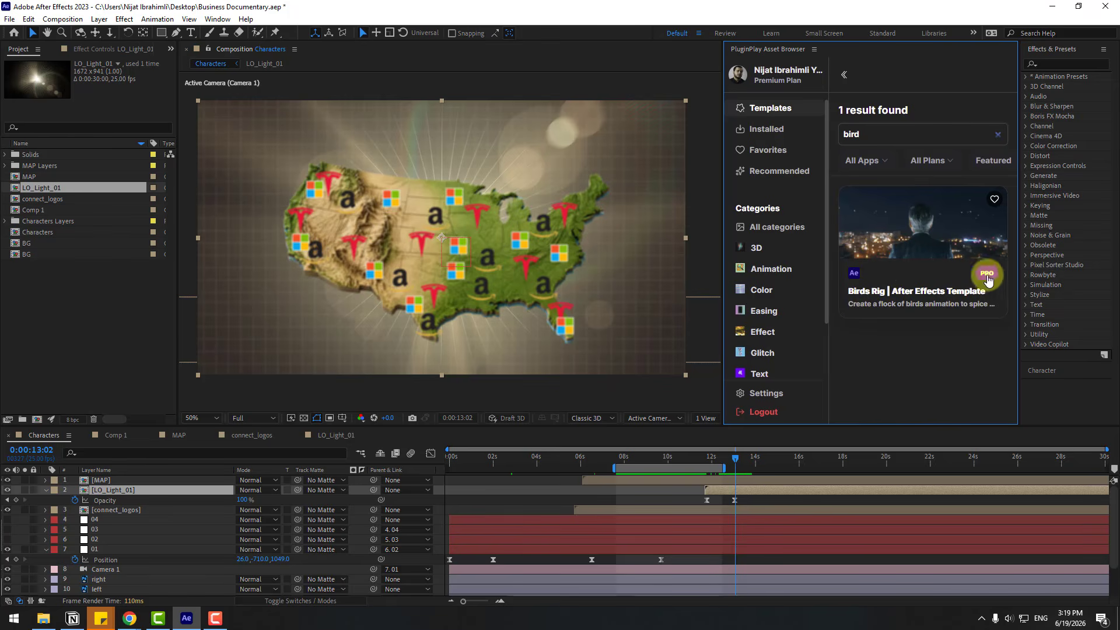
pyautogui.click(940, 220)
pyautogui.click(865, 379)
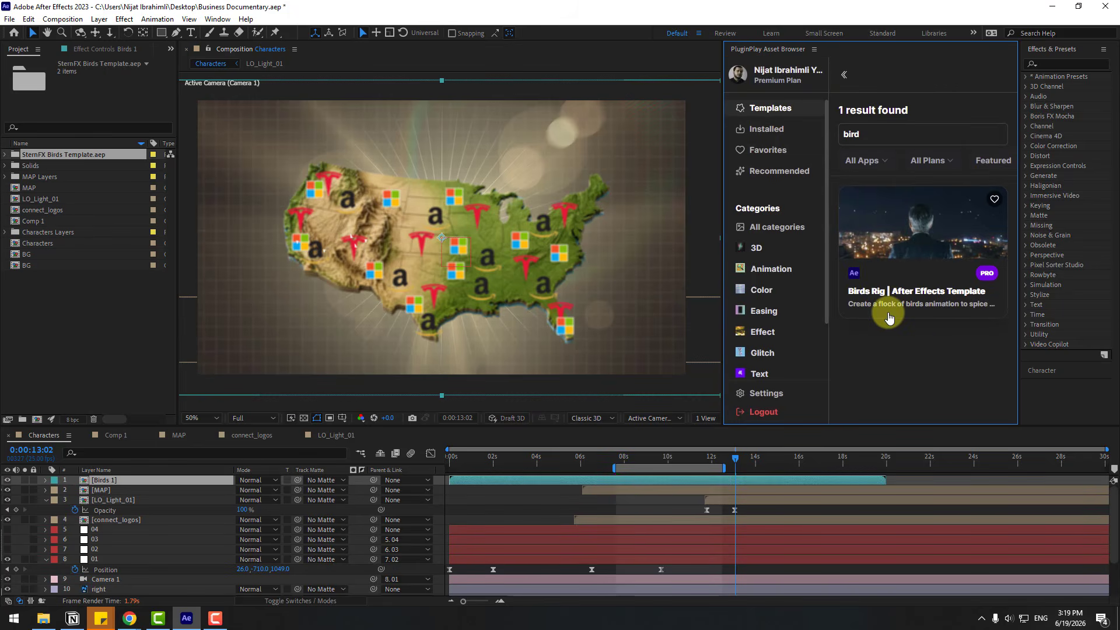
pyautogui.click(10, 155)
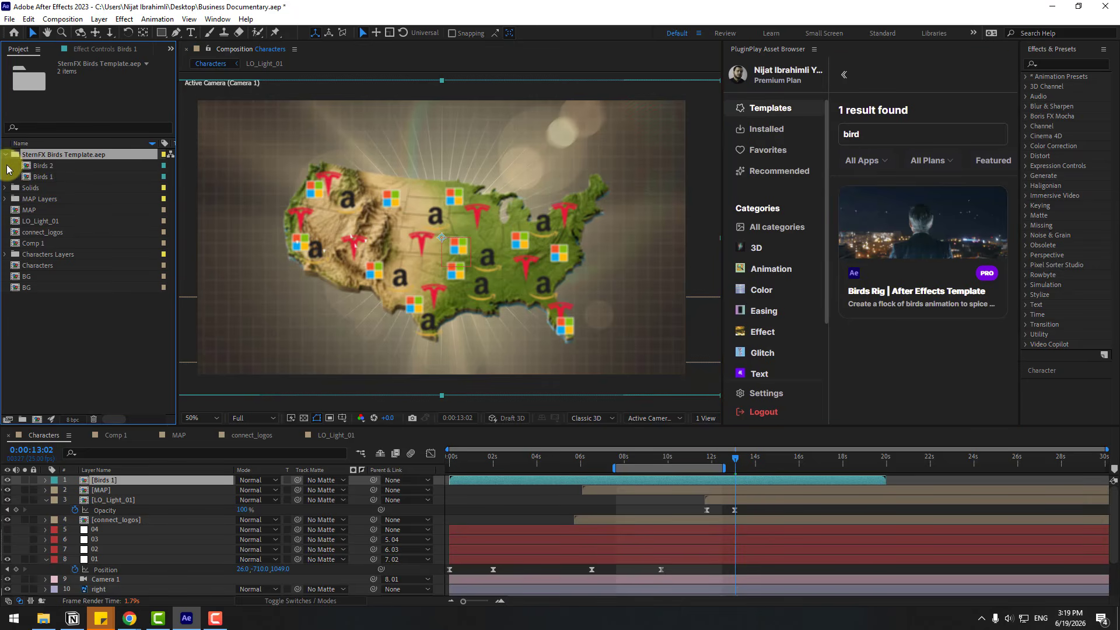
# Preview the motion in the Birds 2 and Birds 1 compositions and close both
pyautogui.click(51, 168)
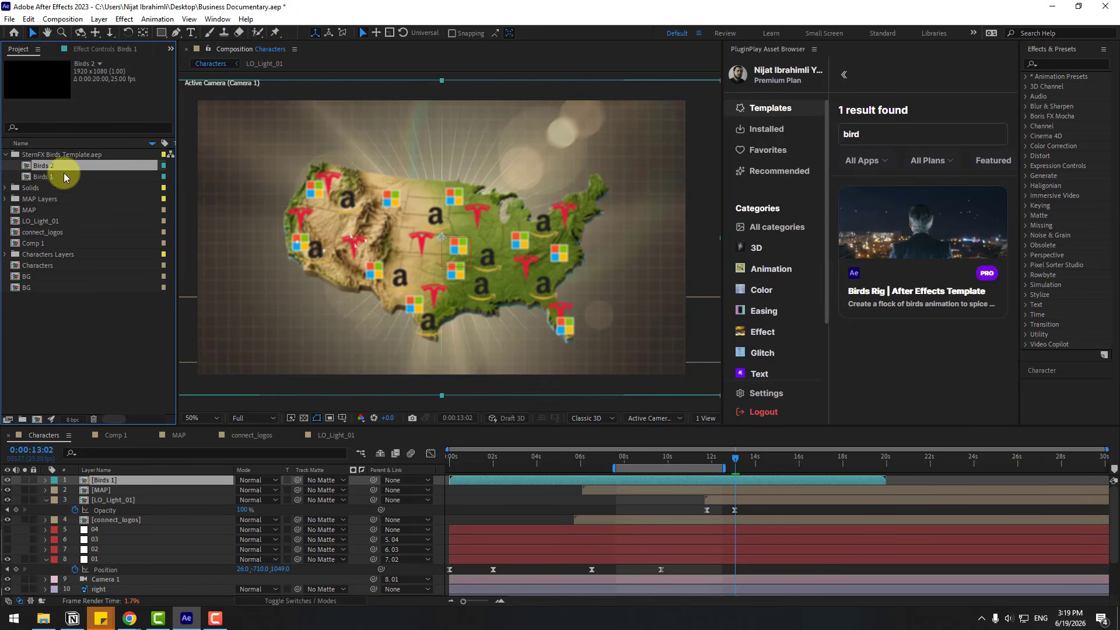
pyautogui.doubleClick(43, 169)
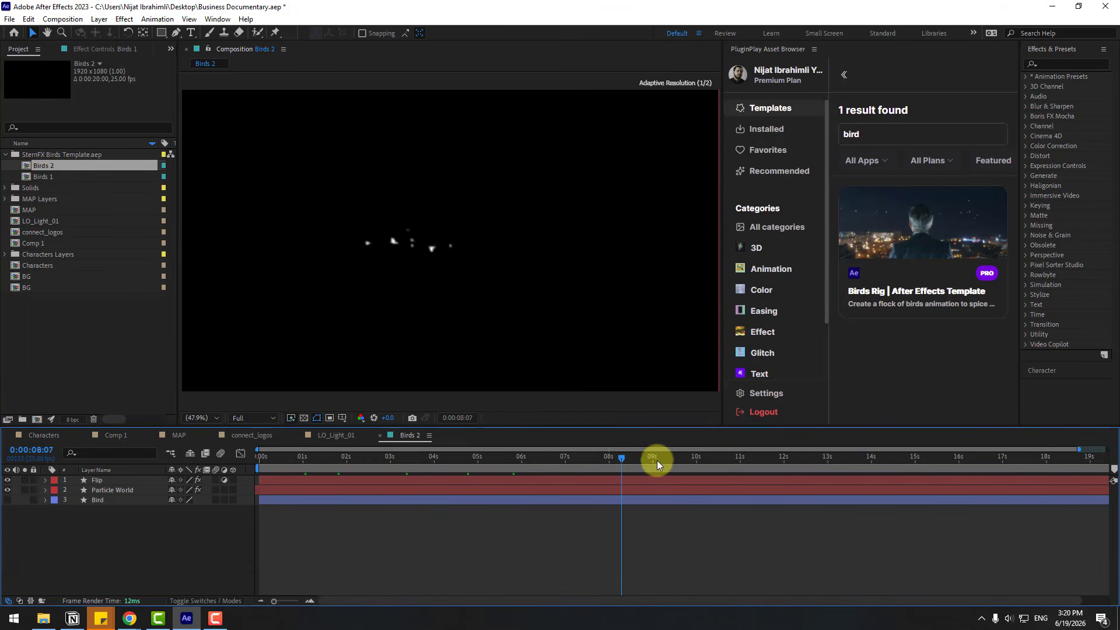
pyautogui.doubleClick(38, 177)
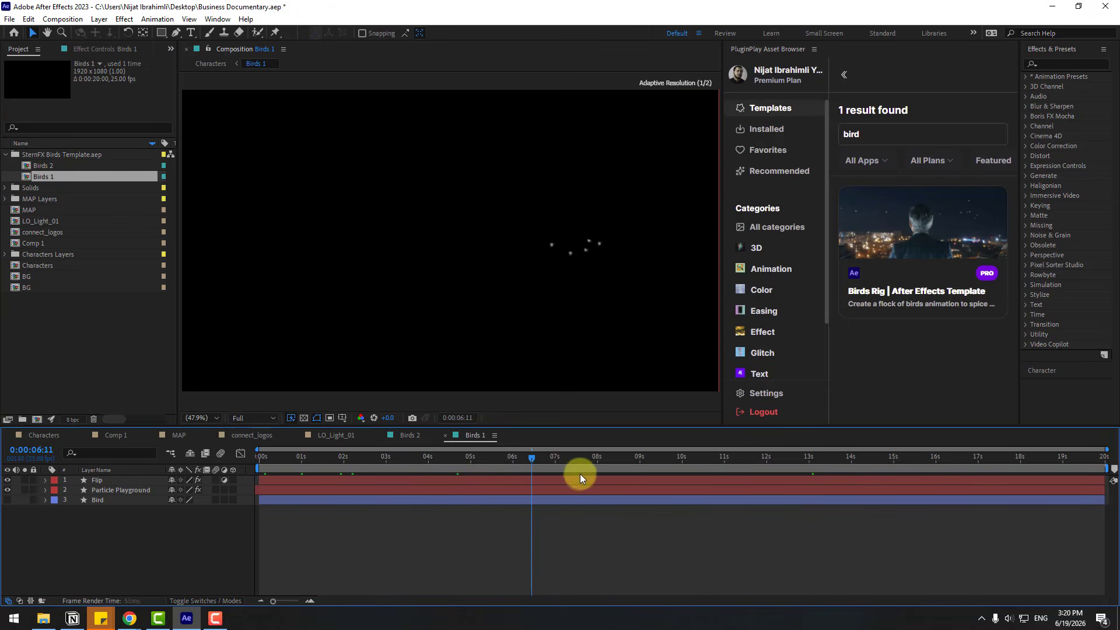
pyautogui.moveTo(579, 474); pyautogui.dragTo(599, 473)
pyautogui.click(383, 437)
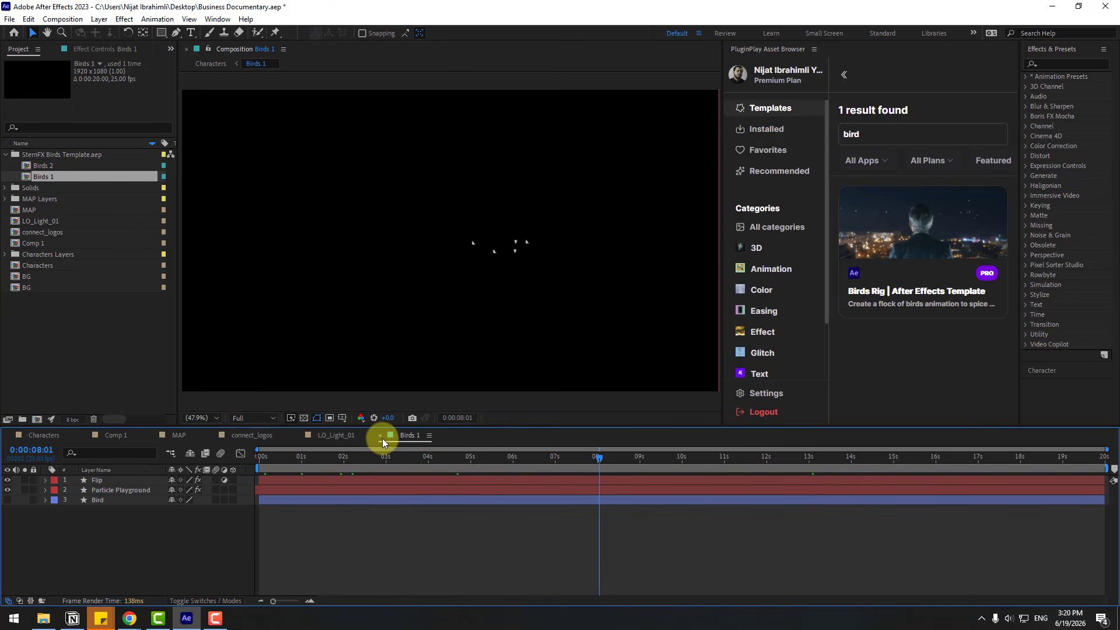
pyautogui.click(380, 438)
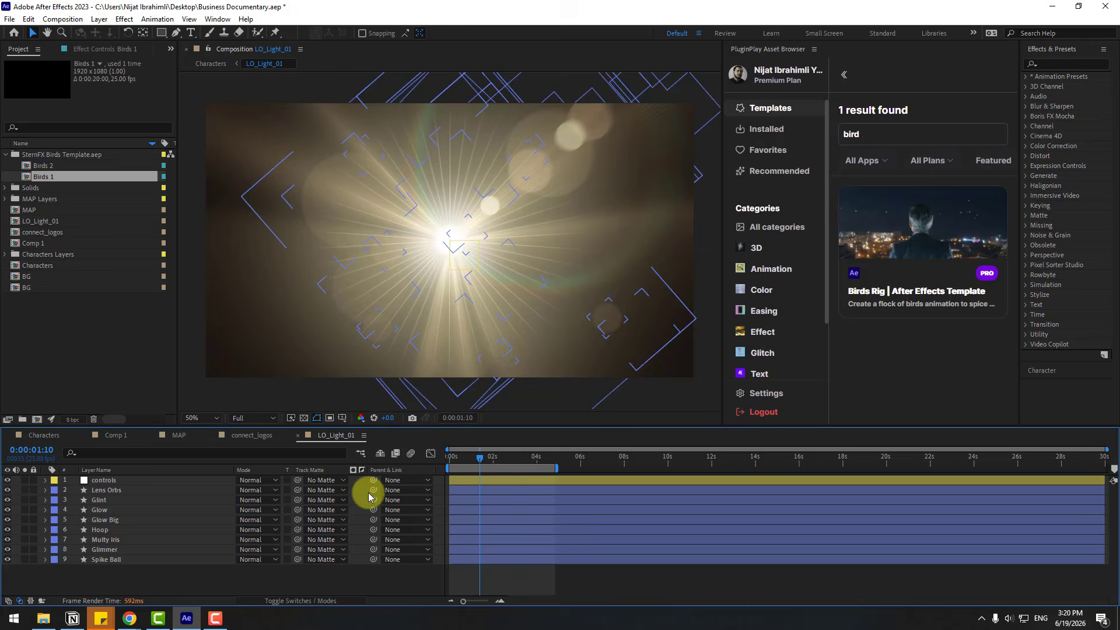
# Open the MAP composition and add Birds 2 as its uppermost layer
pyautogui.click(179, 435)
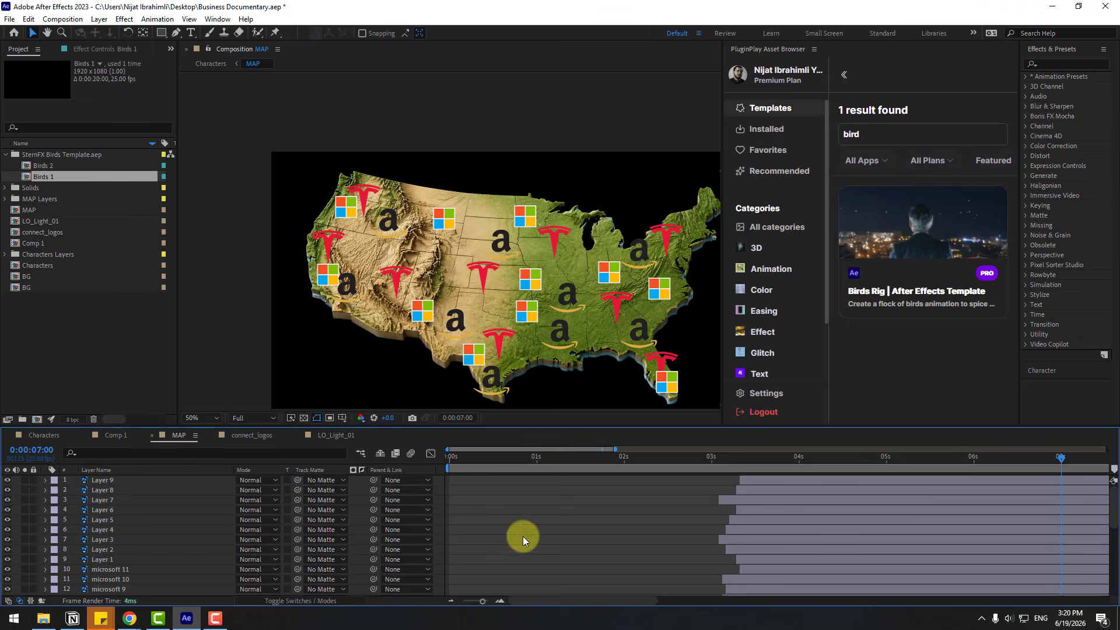
pyautogui.click(47, 166)
pyautogui.moveTo(50, 168); pyautogui.dragTo(117, 479)
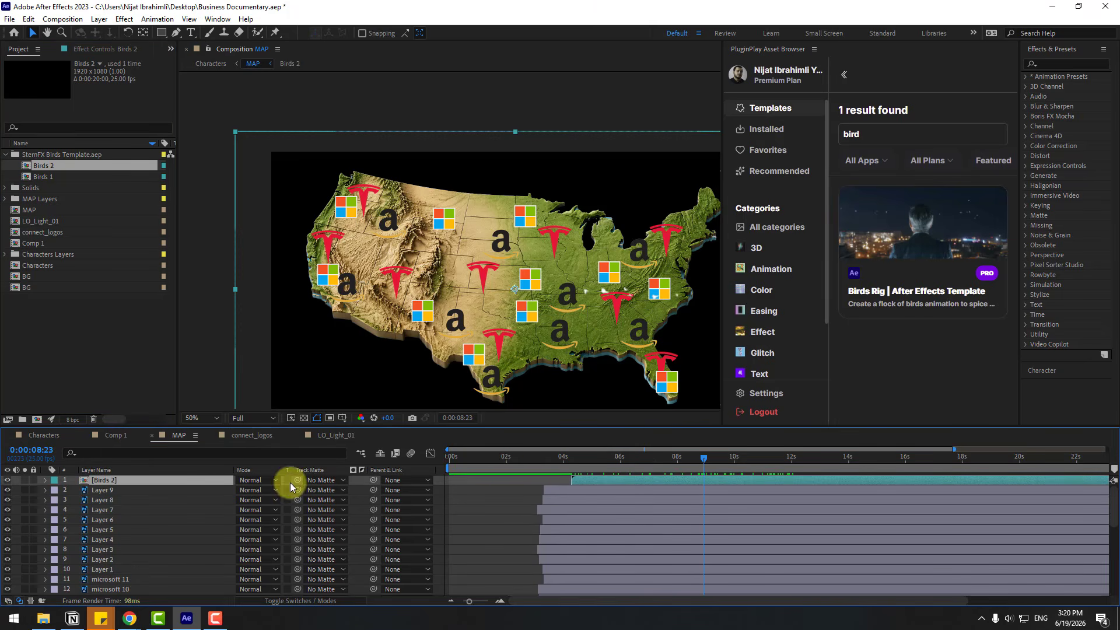
# Set Layer 0, the map image, as the track matte of the Birds 2 layer and check the result around 8 seconds
pyautogui.moveTo(297, 484); pyautogui.dragTo(105, 593)
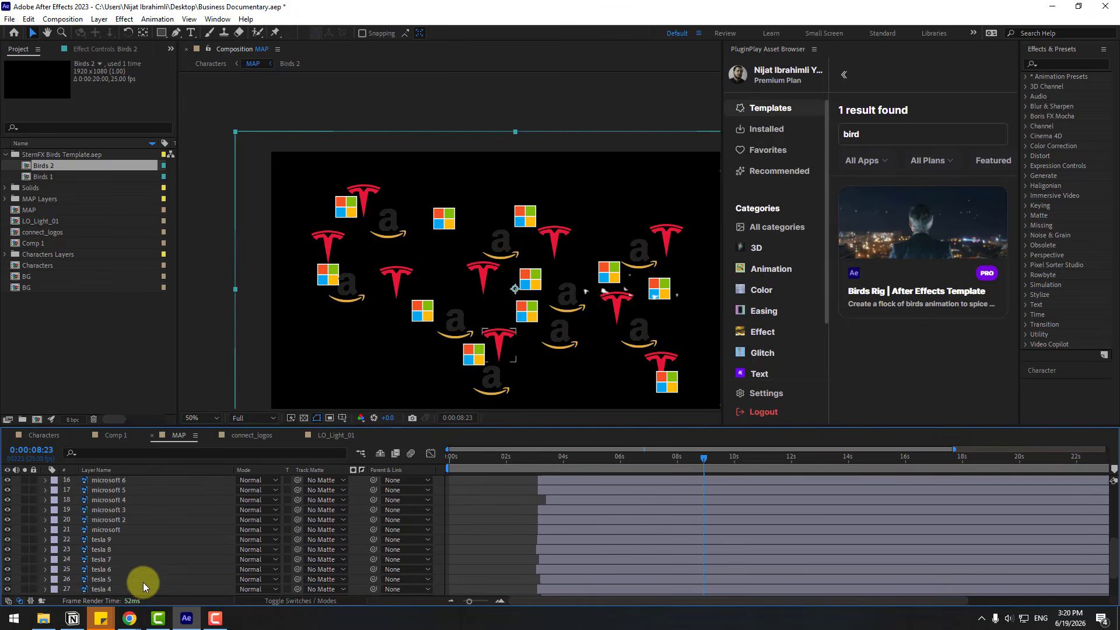
pyautogui.scroll(-5, 142, 580)
pyautogui.click(8, 590)
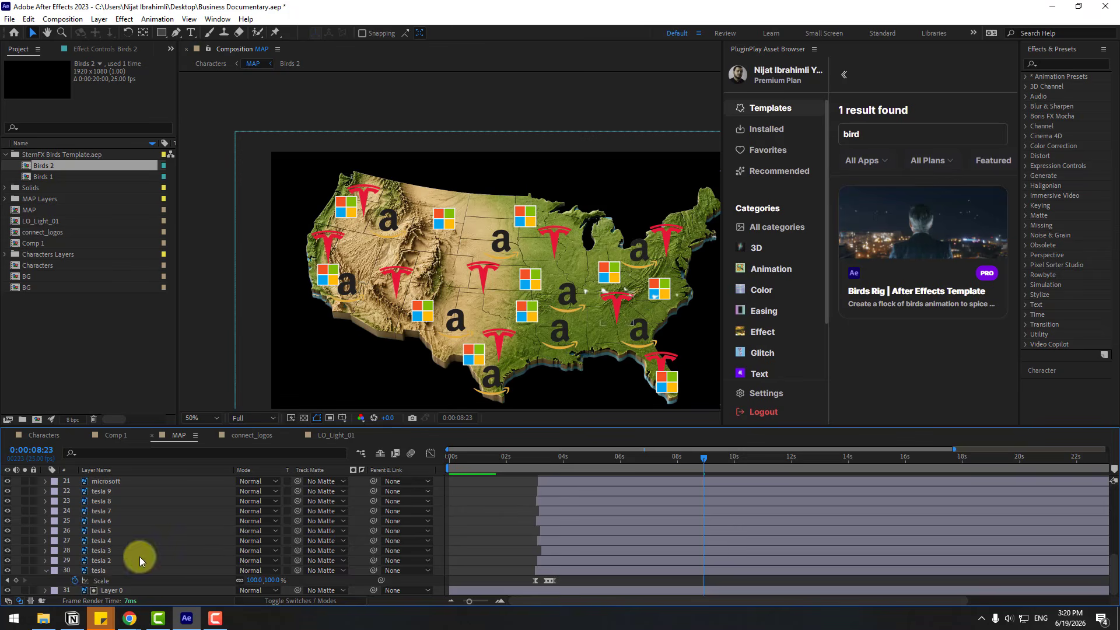
pyautogui.scroll(5, 137, 583)
pyautogui.click(706, 461)
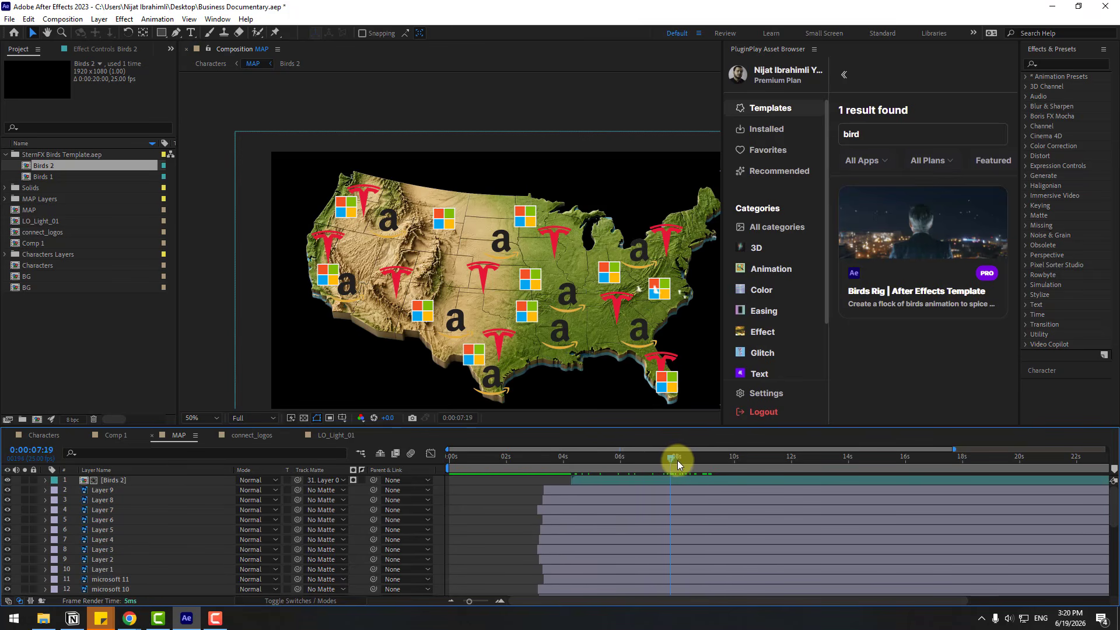
pyautogui.click(681, 461)
# Scale the Birds 2 layer to 139% and shift it earlier to start at the beginning of the MAP composition
pyautogui.click(635, 478)
pyautogui.press('s')
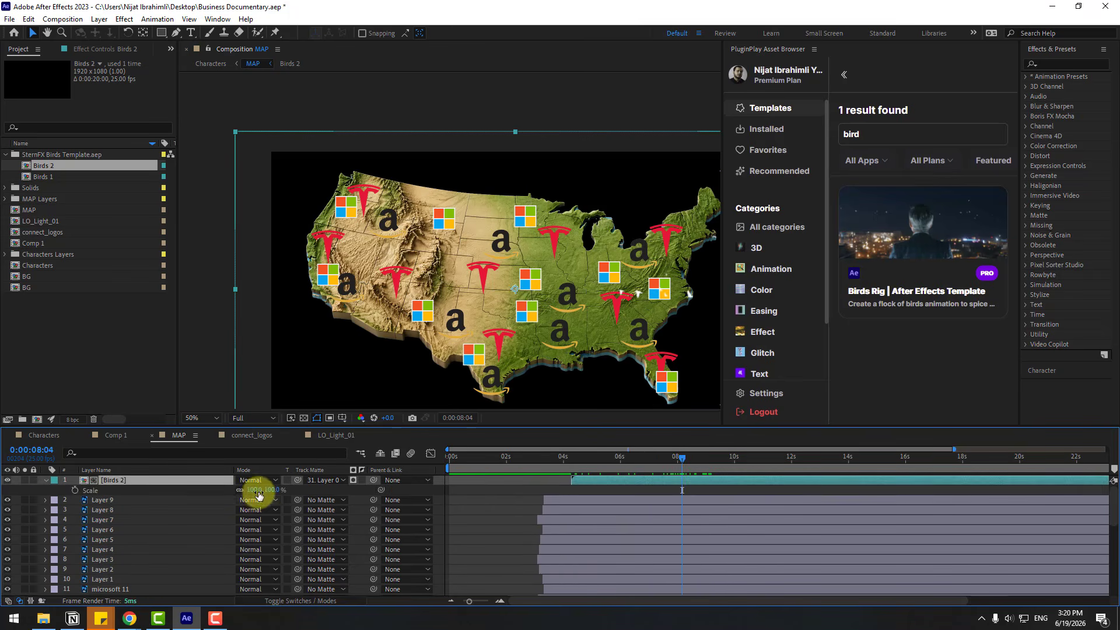
pyautogui.moveTo(256, 493); pyautogui.dragTo(280, 488)
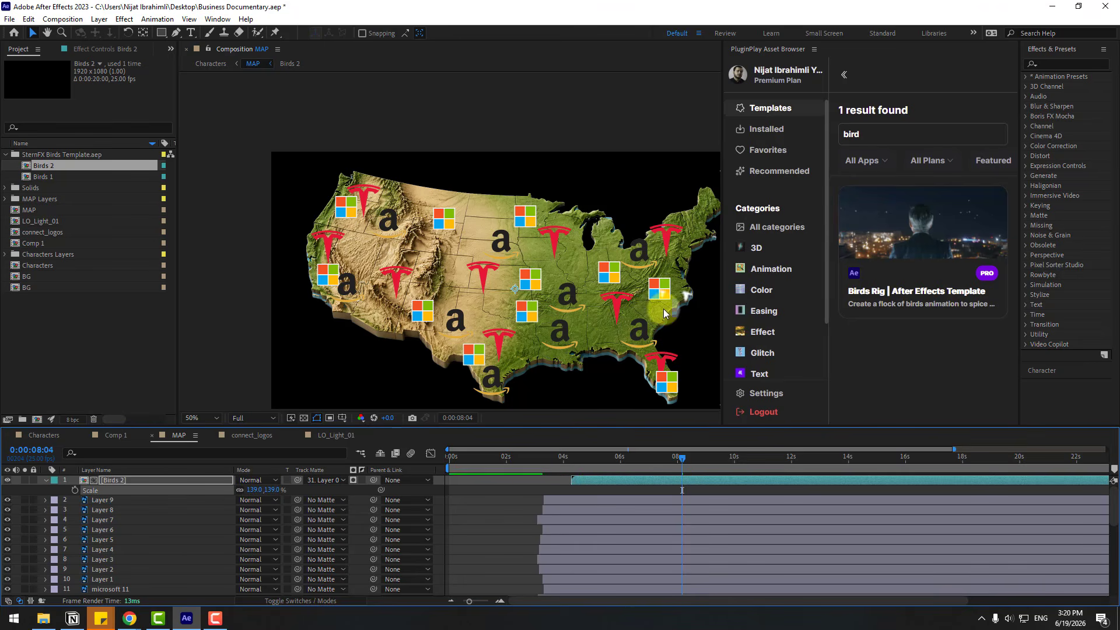
pyautogui.click(586, 326)
pyautogui.moveTo(578, 461)
pyautogui.mouseDown()
pyautogui.moveTo(592, 480)
pyautogui.moveTo(589, 466)
pyautogui.mouseUp()
pyautogui.moveTo(589, 467); pyautogui.dragTo(623, 466)
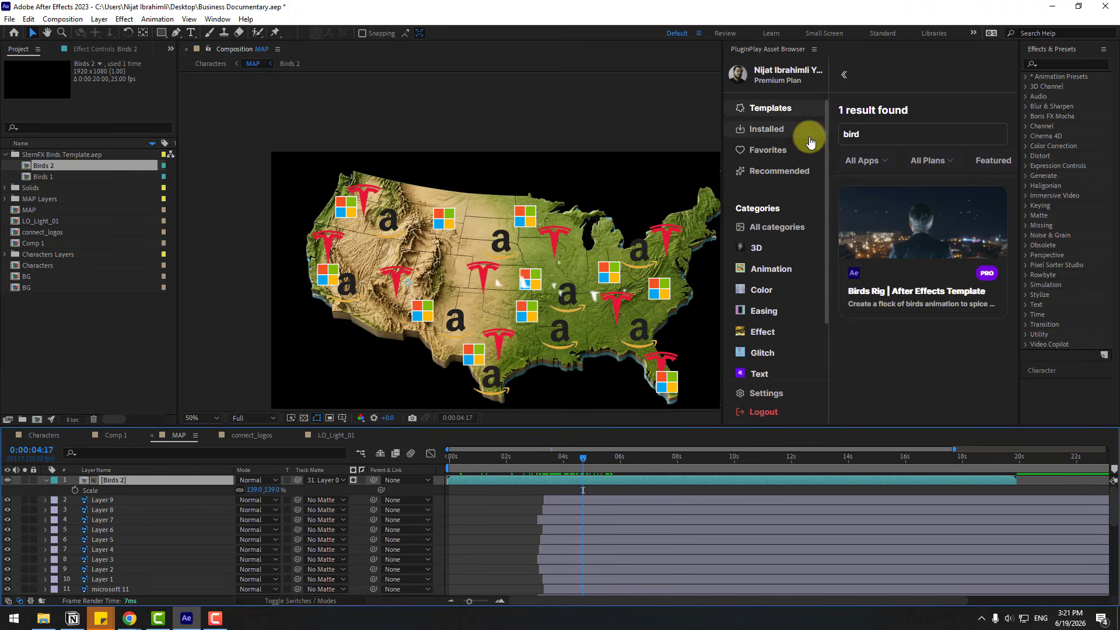
# Apply the Fill effect to the Birds 2 layer and set its color to black (000000)
pyautogui.click(1053, 63)
pyautogui.write('f')
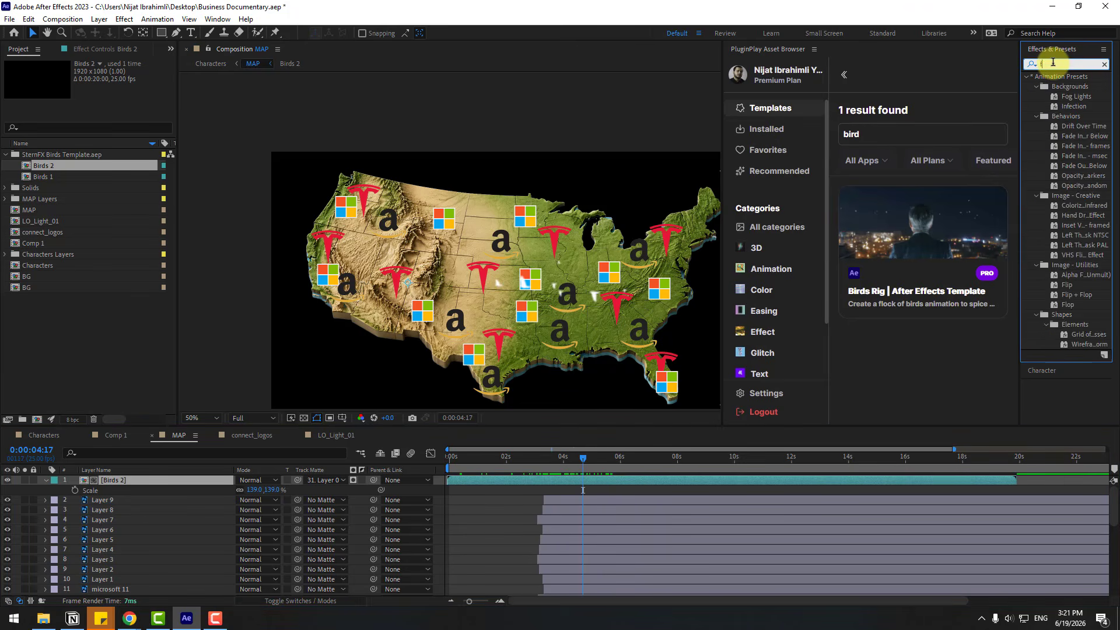
pyautogui.write('ill')
pyautogui.moveTo(1067, 136); pyautogui.dragTo(113, 478)
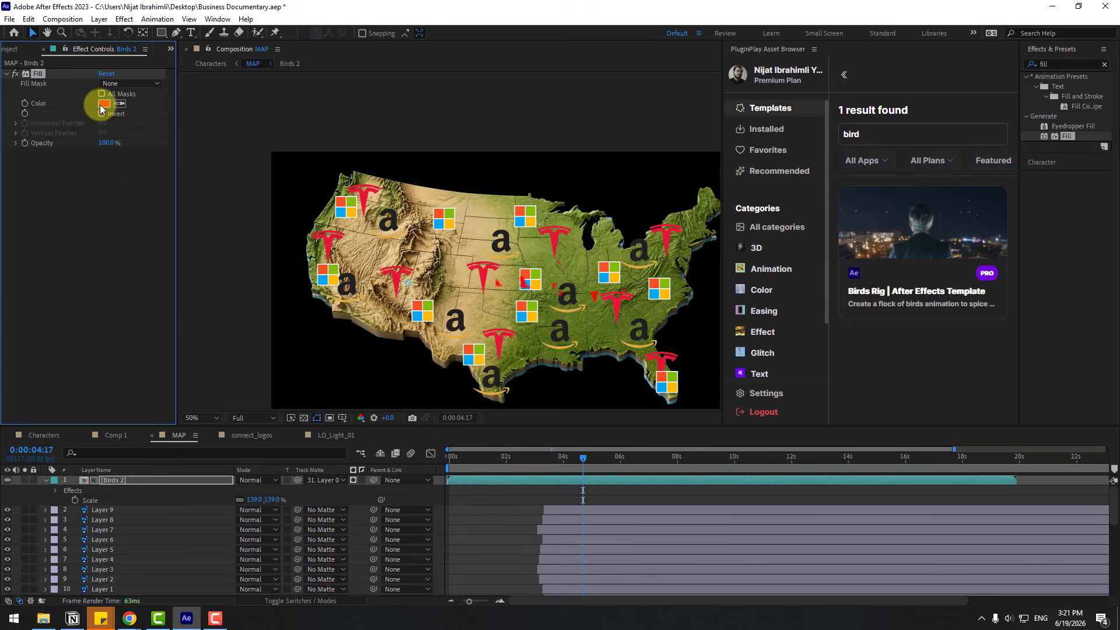
pyautogui.click(103, 103)
pyautogui.click(341, 570)
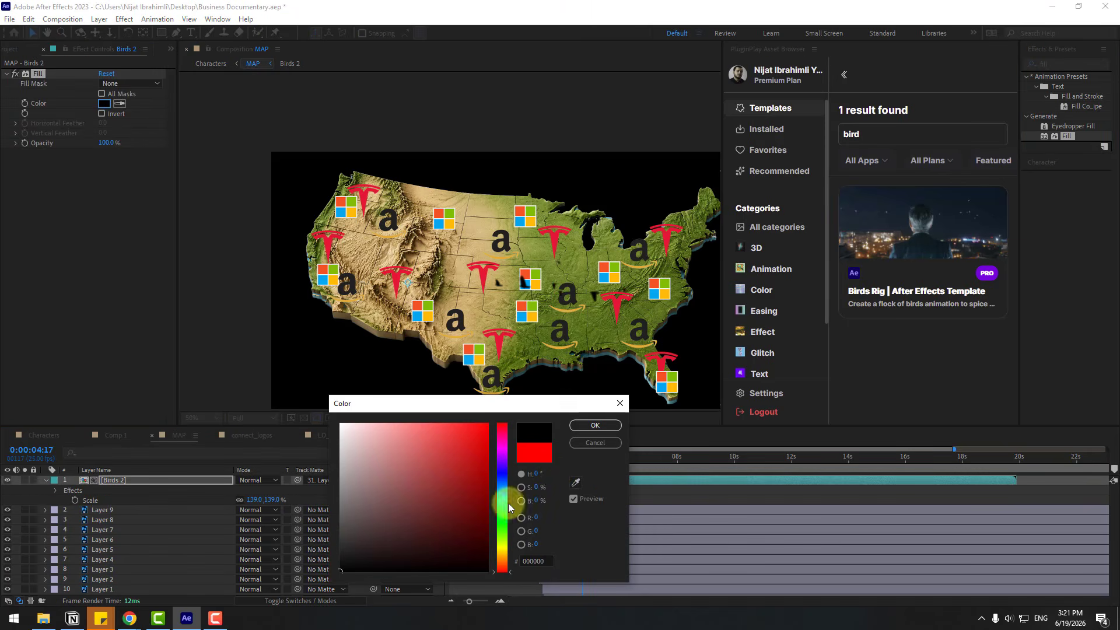
pyautogui.click(593, 425)
pyautogui.click(574, 461)
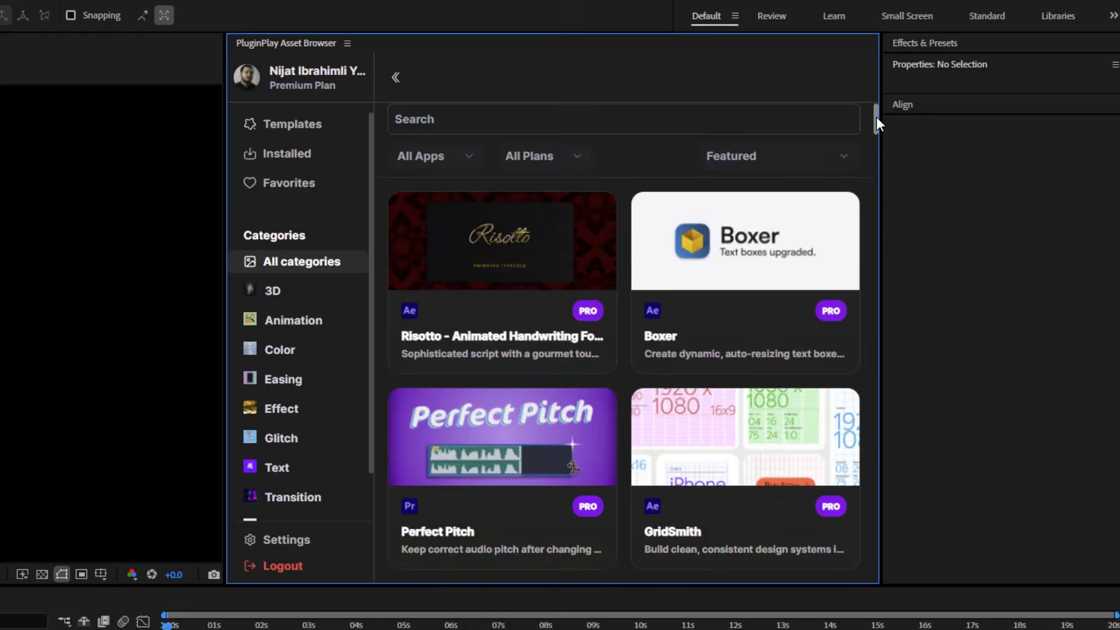
# Look through the PluginPlay asset list, its website, and the 3D, Animation, Color, Easing and Effect categories
pyautogui.moveTo(876, 117); pyautogui.dragTo(882, 551)
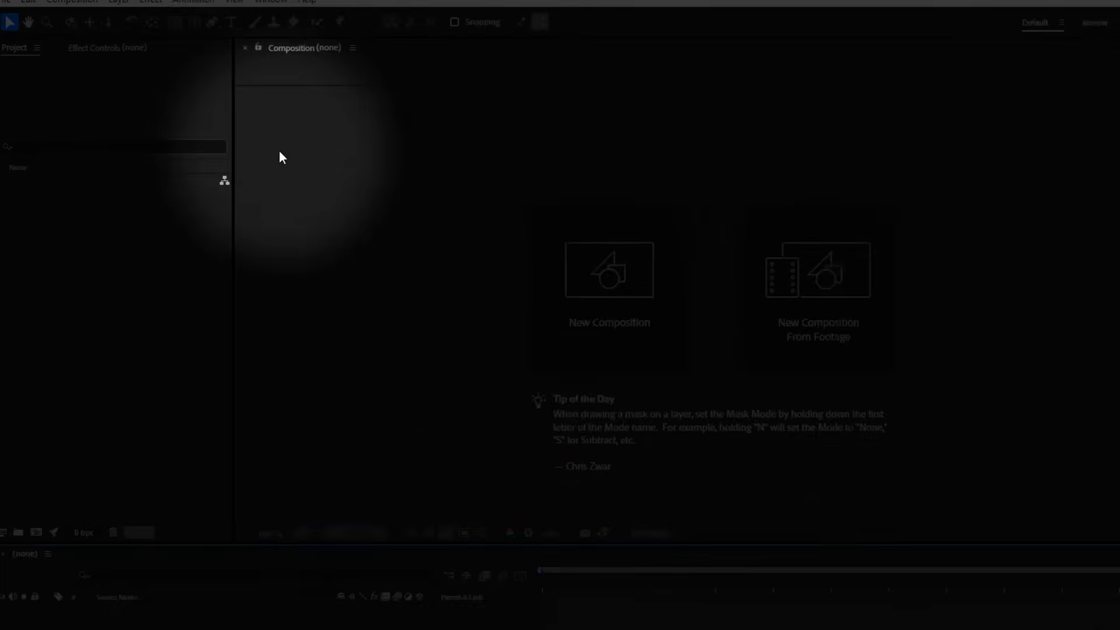
pyautogui.click(275, 6)
pyautogui.moveTo(447, 146)
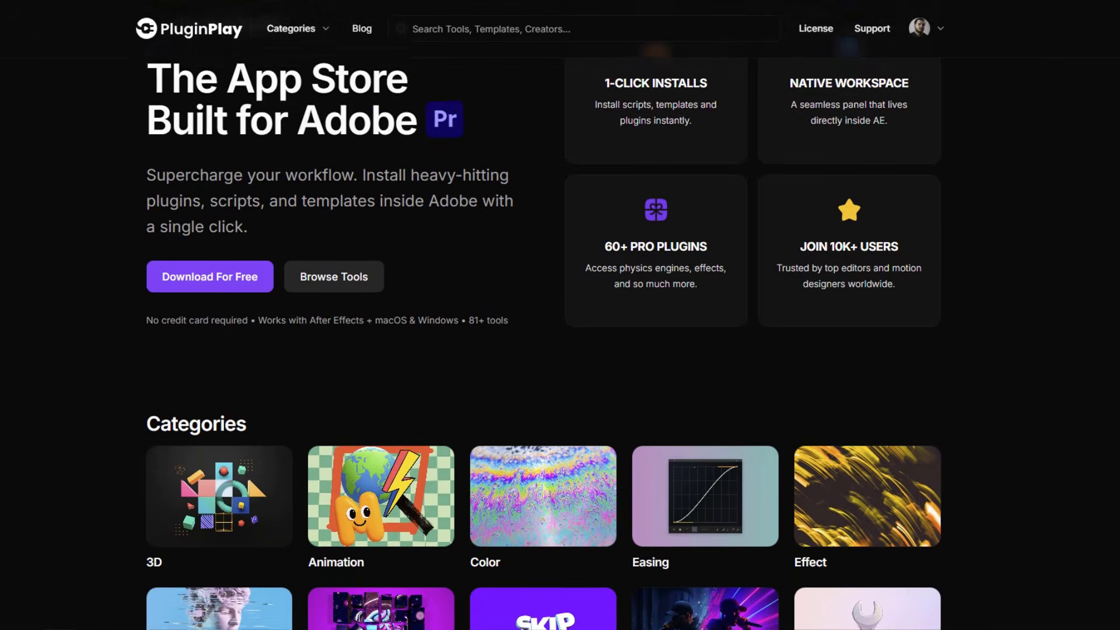
pyautogui.scroll(-5, 543, 333)
pyautogui.scroll(-3, 542, 332)
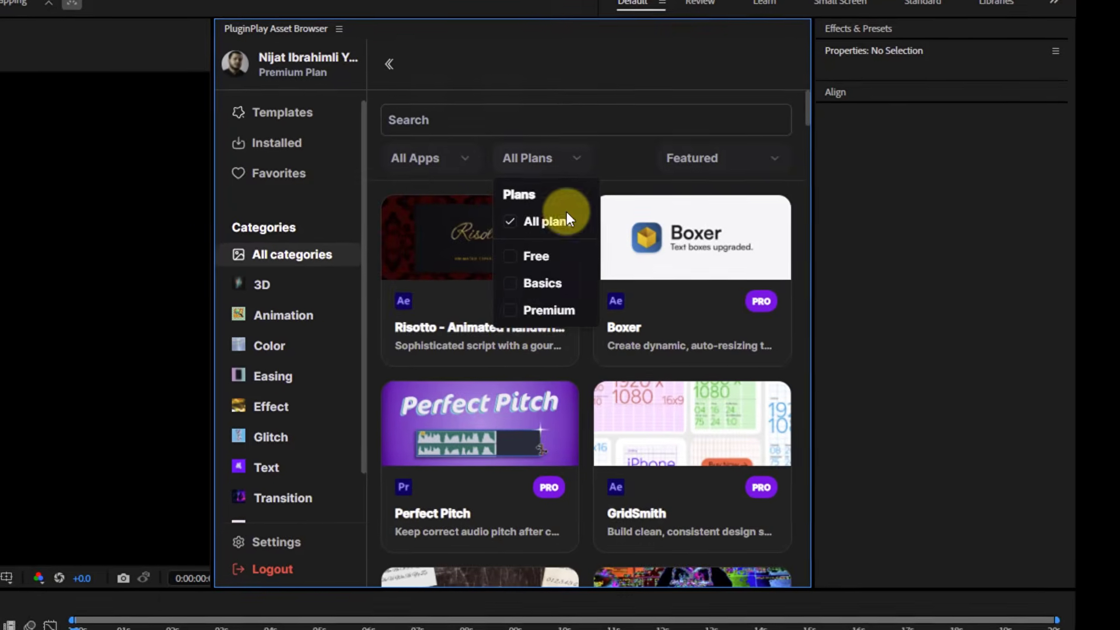
pyautogui.click(218, 282)
pyautogui.click(225, 315)
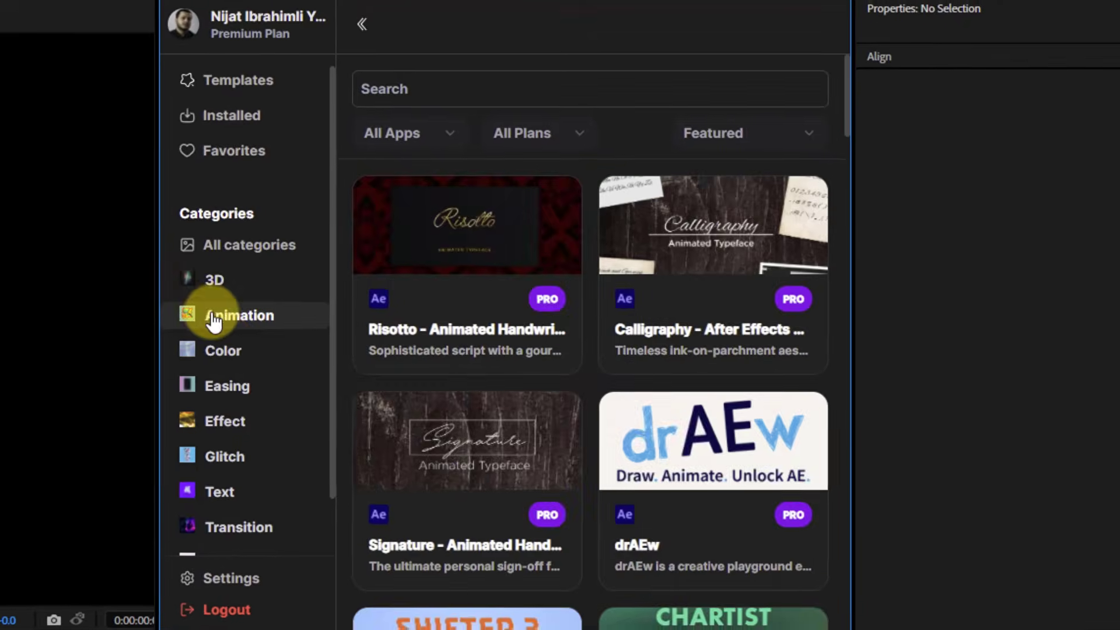
pyautogui.click(227, 348)
pyautogui.click(228, 383)
pyautogui.click(230, 417)
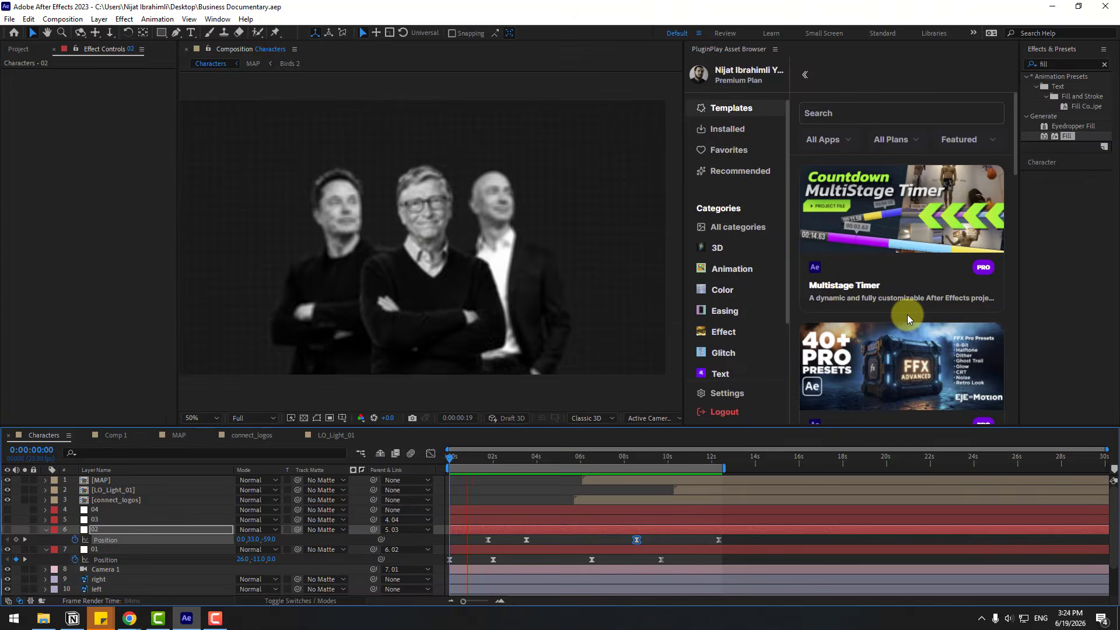